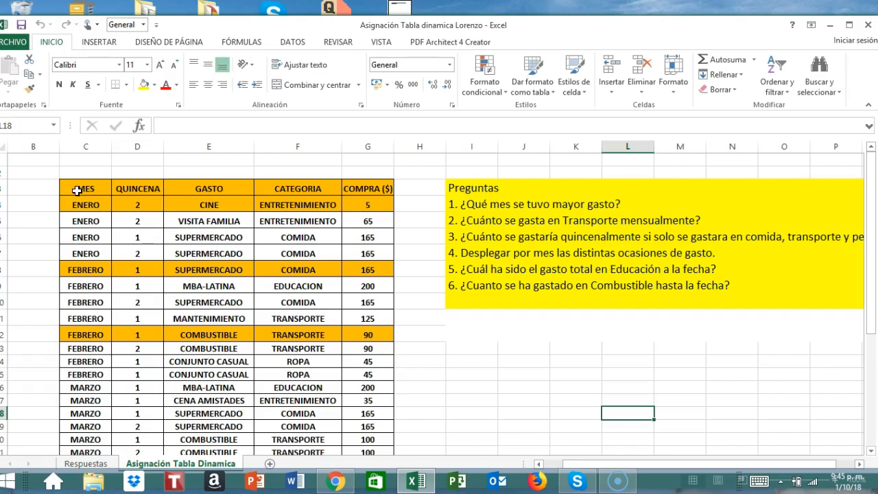
# Step: Fill the MES, QUINCENA, GASTO and CATEGORIA header cells of the expense table with yellow
pyautogui.click(77, 191)
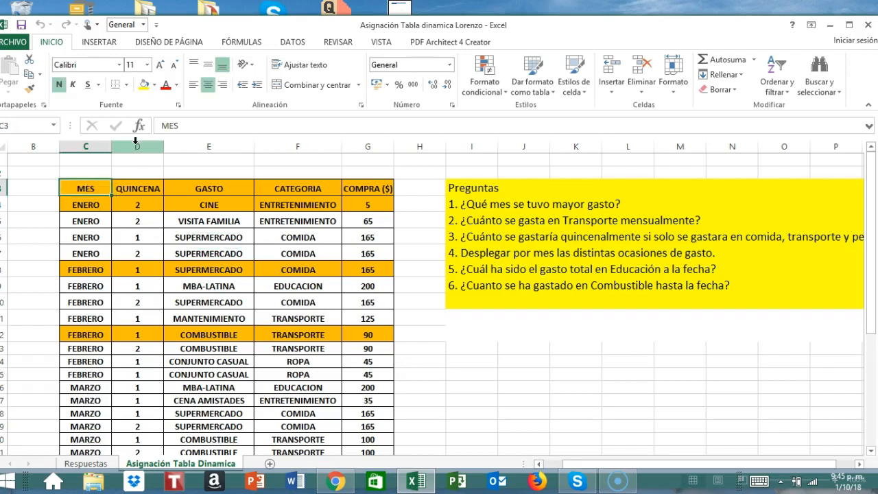
pyautogui.click(144, 85)
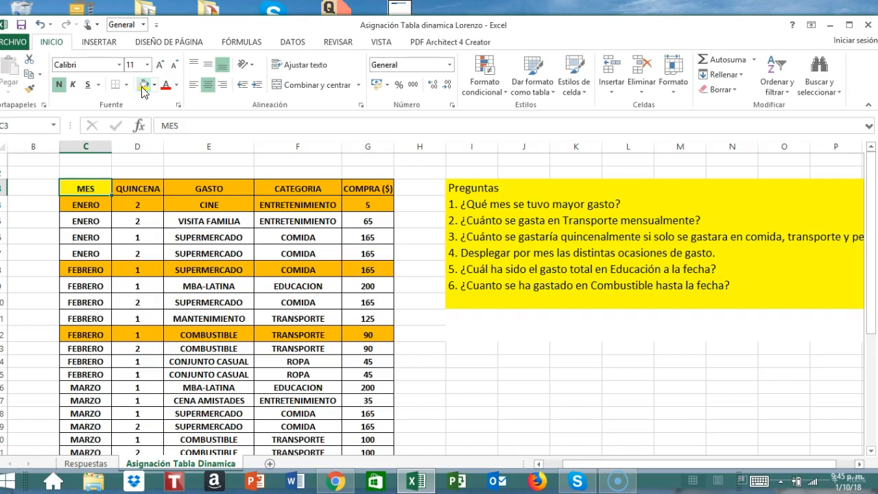
pyautogui.click(143, 192)
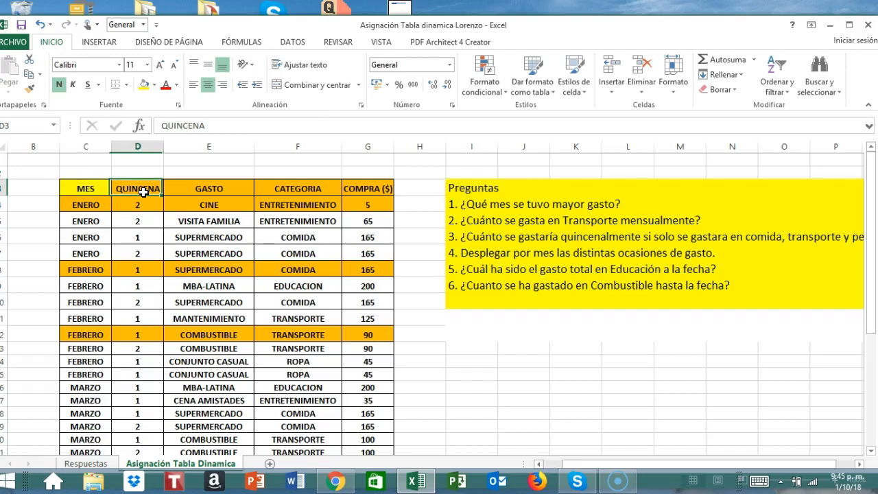
pyautogui.click(144, 85)
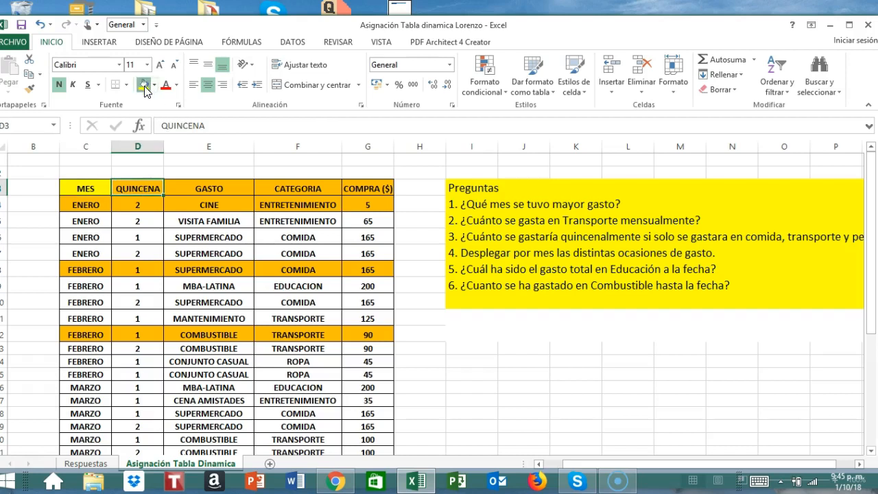
pyautogui.click(209, 190)
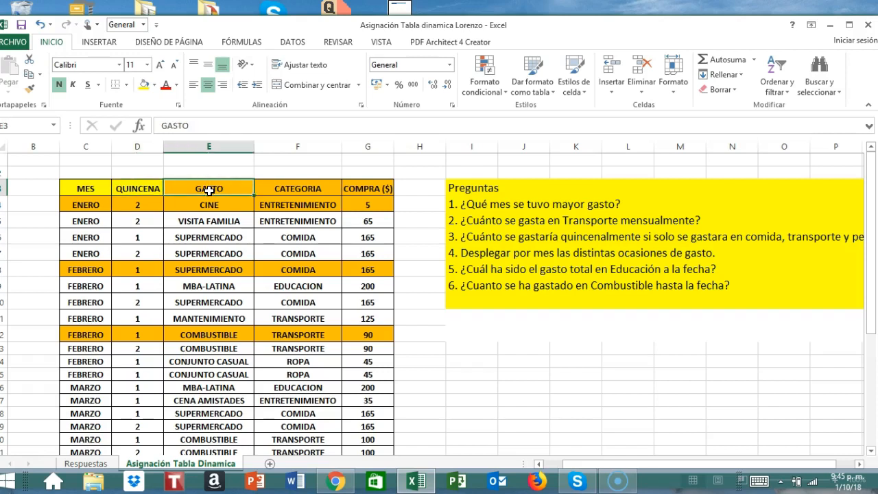
pyautogui.click(144, 85)
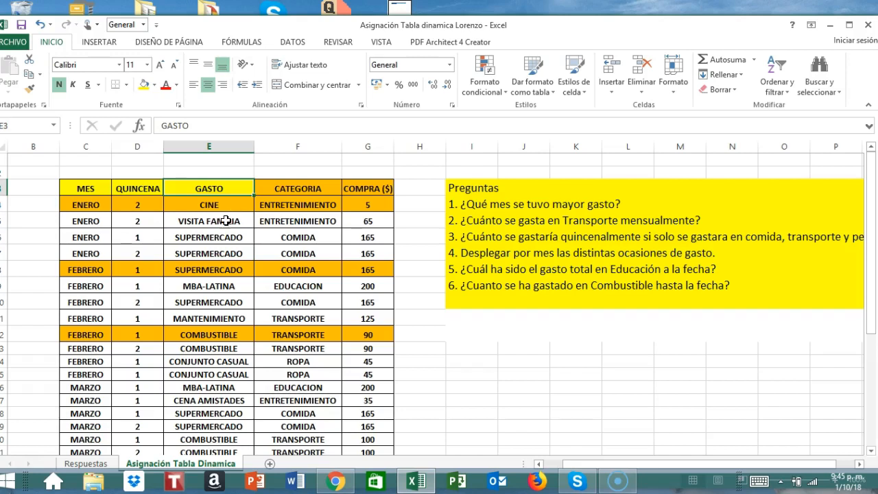
pyautogui.click(298, 188)
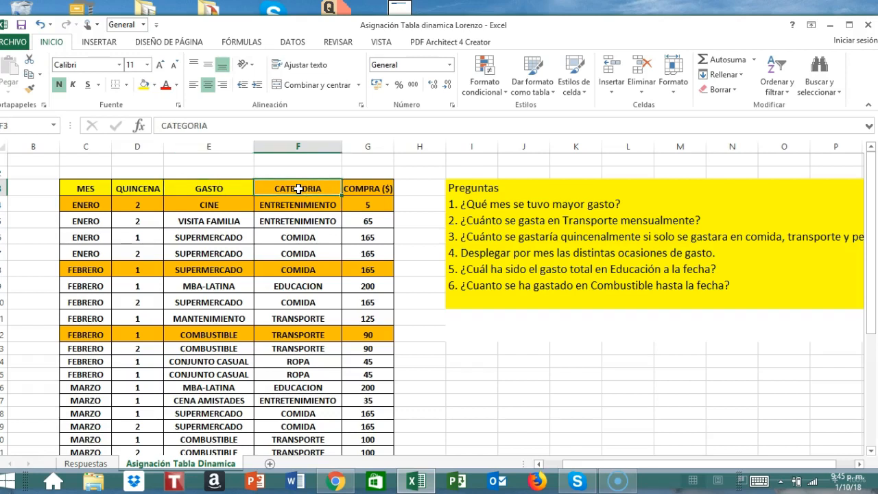
pyautogui.click(143, 87)
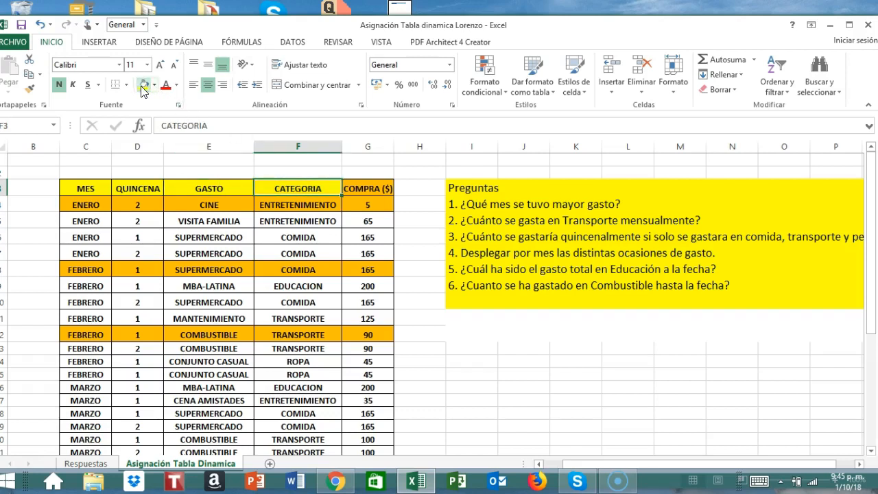
# Step: Review the different expense categories listed in the CATEGORIA column, from row 4 down to row 17
pyautogui.click(304, 205)
pyautogui.click(313, 221)
pyautogui.click(315, 239)
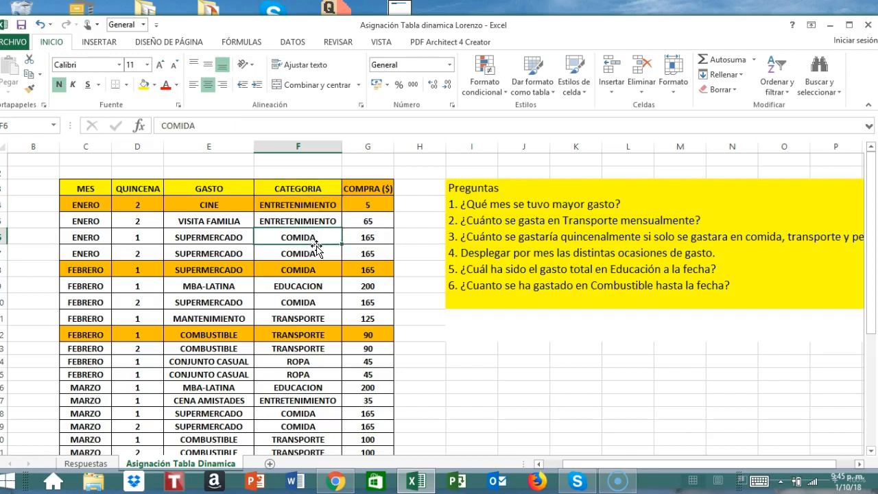
pyautogui.click(318, 251)
pyautogui.click(316, 289)
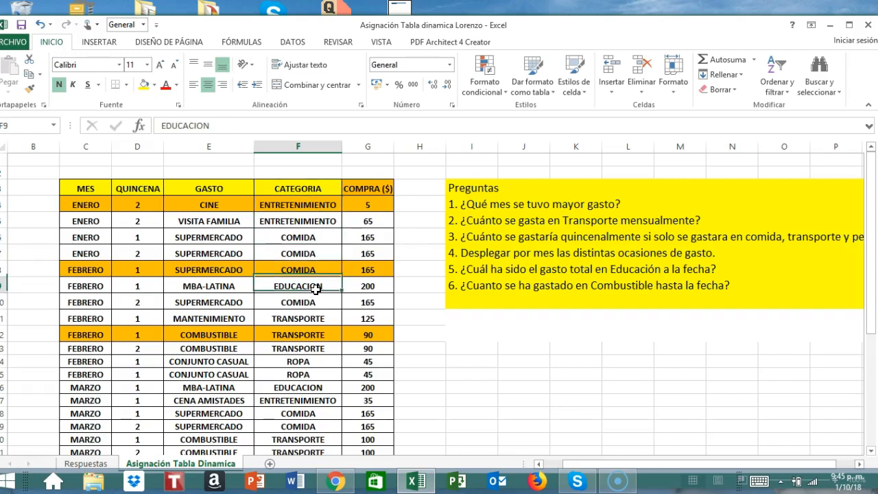
pyautogui.click(323, 320)
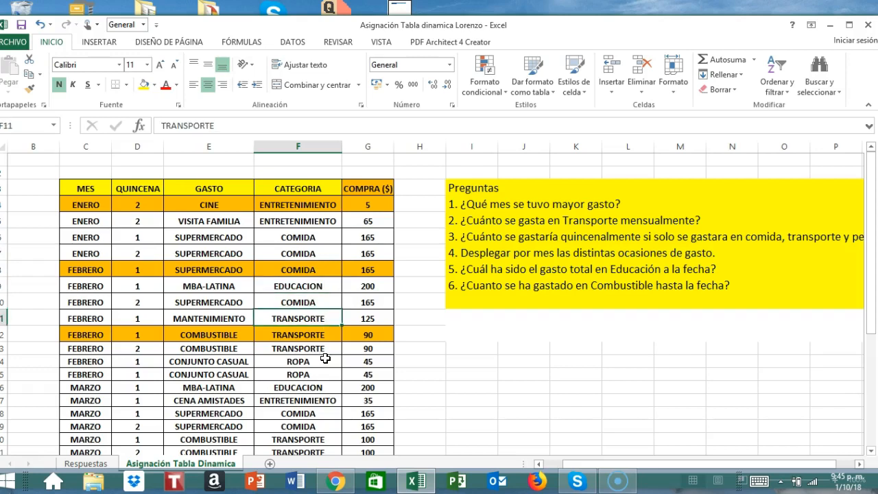
pyautogui.click(314, 365)
pyautogui.click(307, 400)
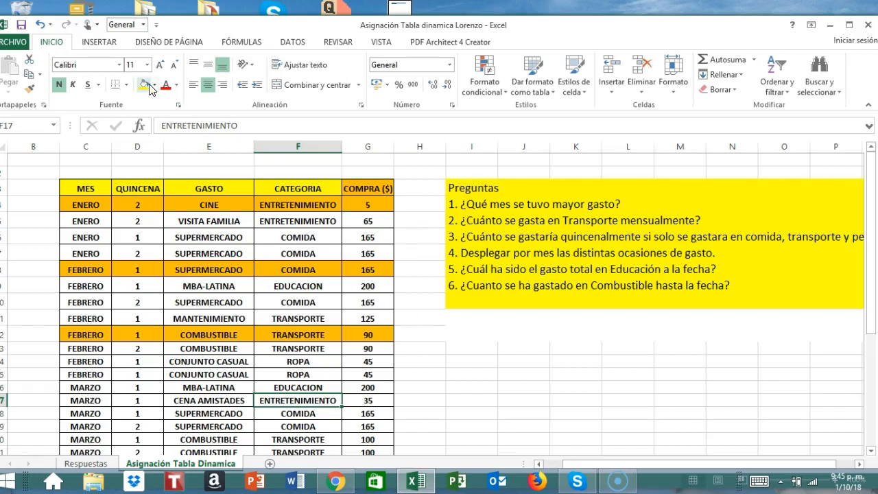
# Step: Fill the COMPRA ($) header cell with the same yellow as the other headers
pyautogui.click(371, 190)
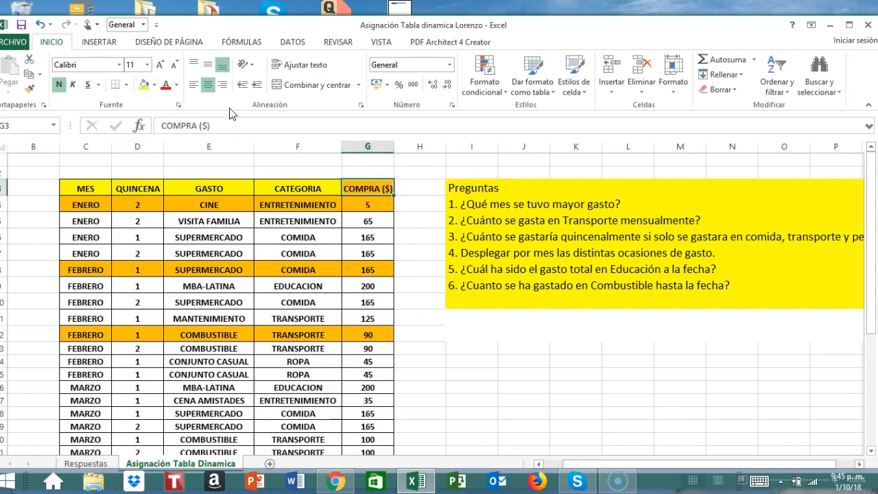
pyautogui.click(144, 85)
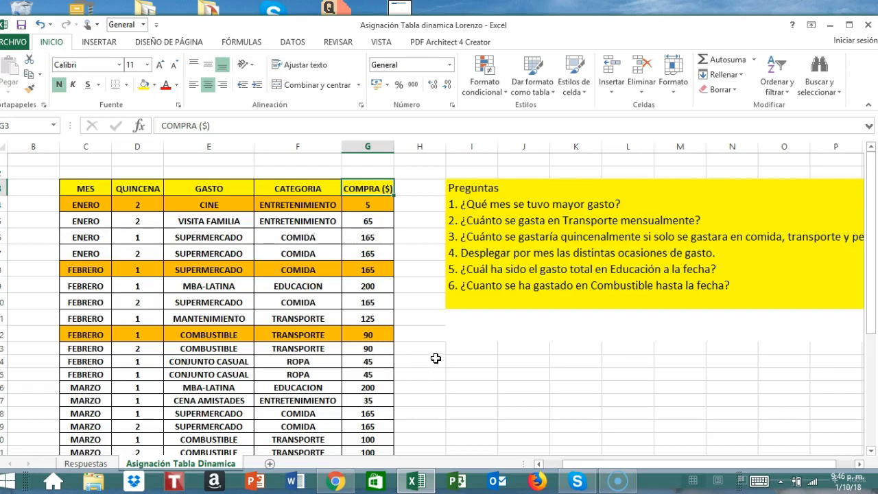
# Step: Highlight the ENERO, quincena 1, SUPERMERCADO record in C6:G6 with a light green fill
pyautogui.scroll(-1, 435, 343)
pyautogui.scroll(1, 441, 346)
pyautogui.click(97, 224)
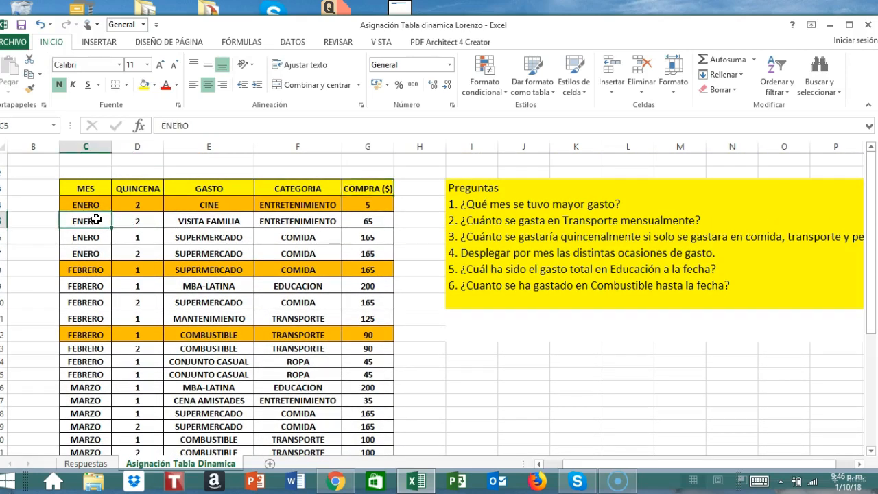
pyautogui.moveTo(78, 236); pyautogui.dragTo(362, 234)
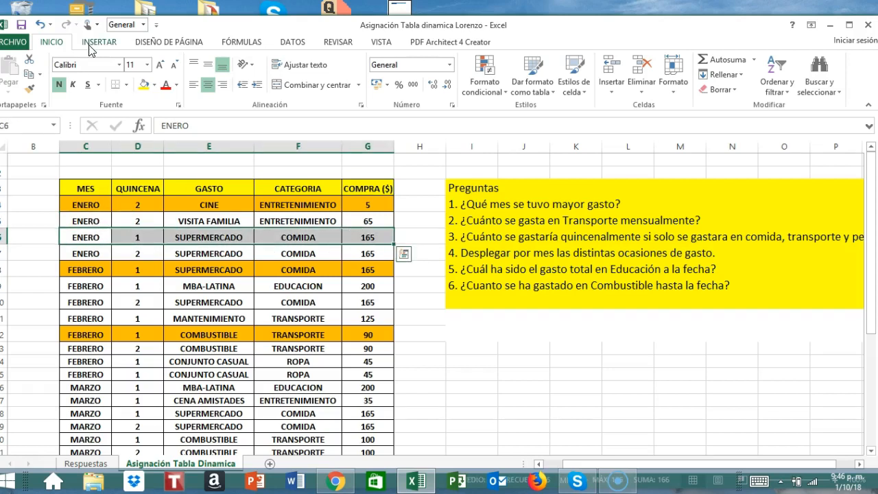
pyautogui.click(157, 85)
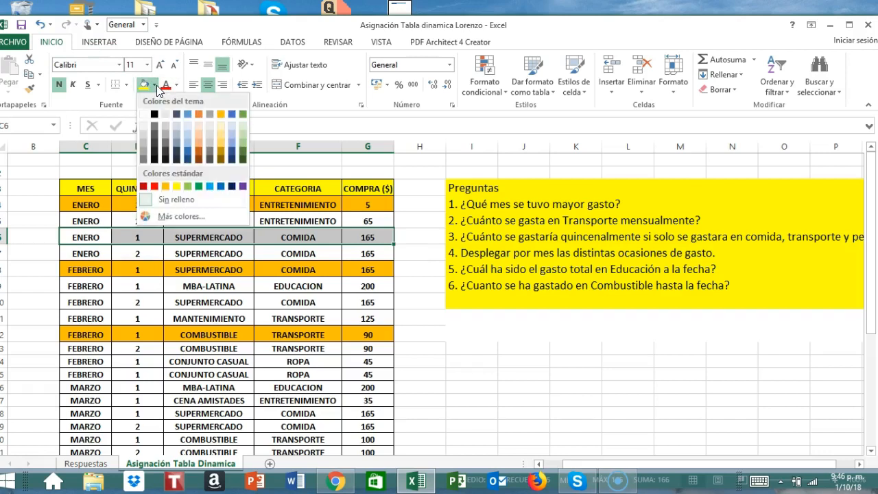
pyautogui.click(189, 187)
pyautogui.click(561, 400)
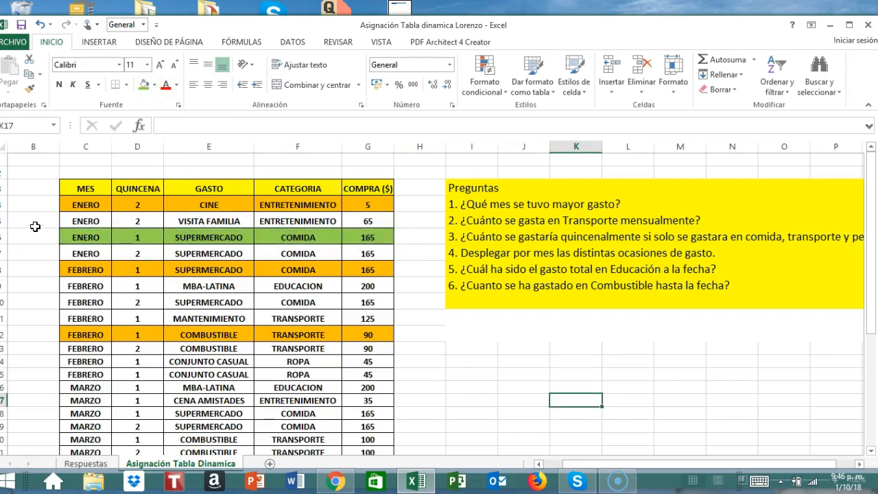
# Step: Examine each value of the green ENERO record, the five column headers and the extent of the expense table
pyautogui.click(81, 238)
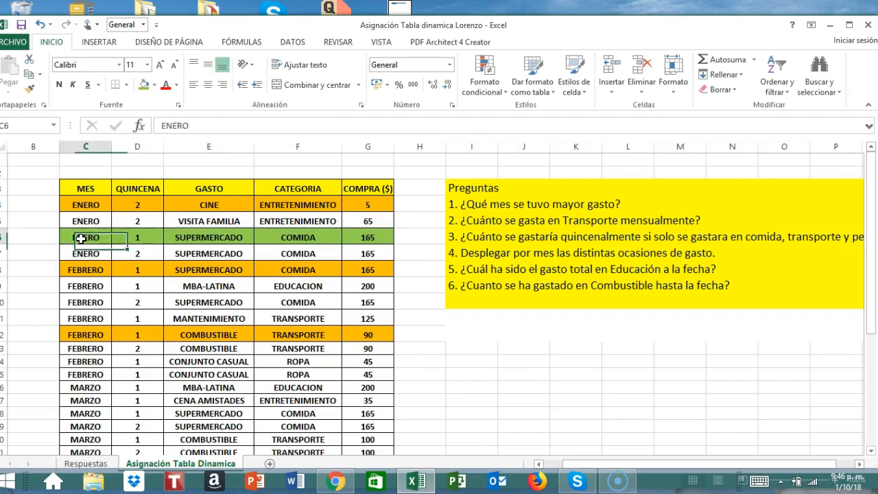
pyautogui.click(128, 240)
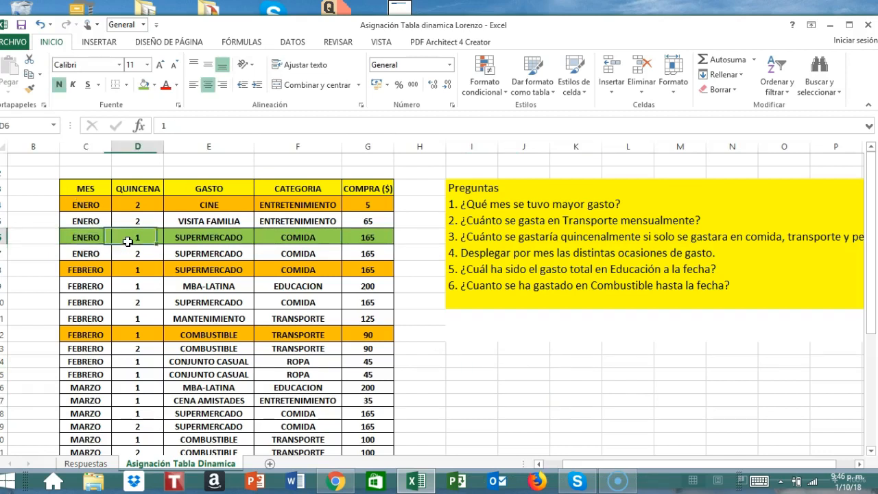
pyautogui.click(196, 239)
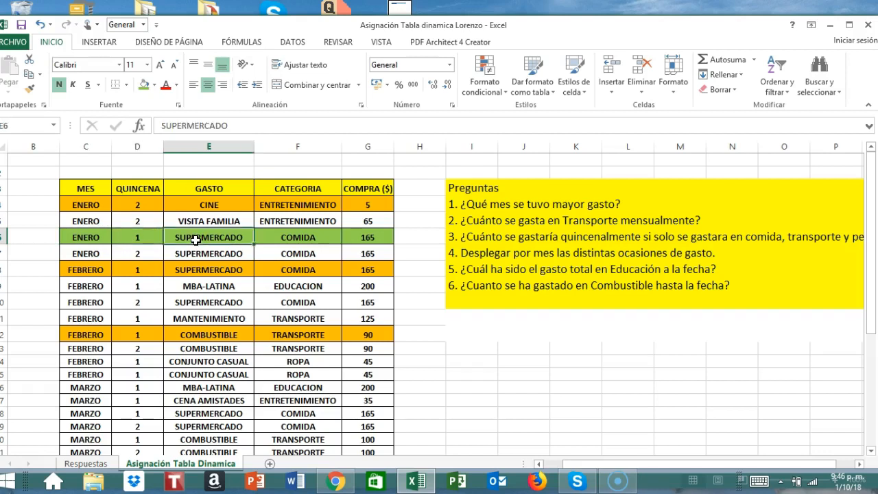
pyautogui.click(287, 240)
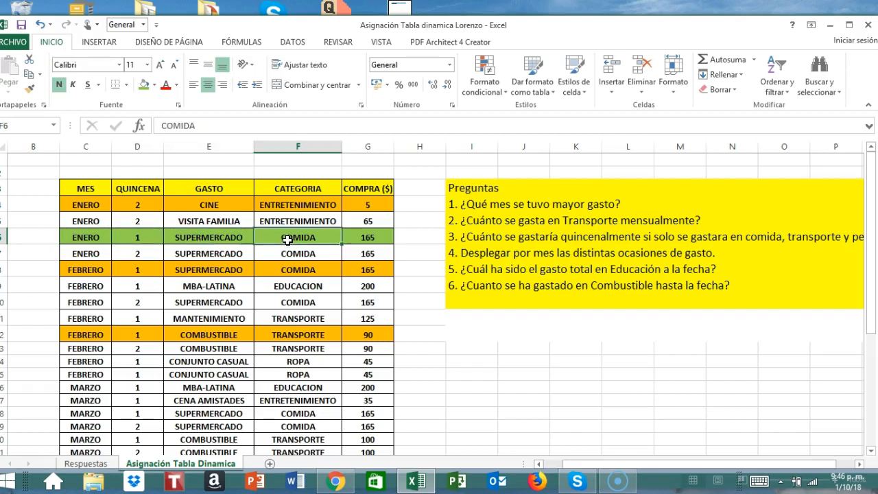
pyautogui.click(360, 240)
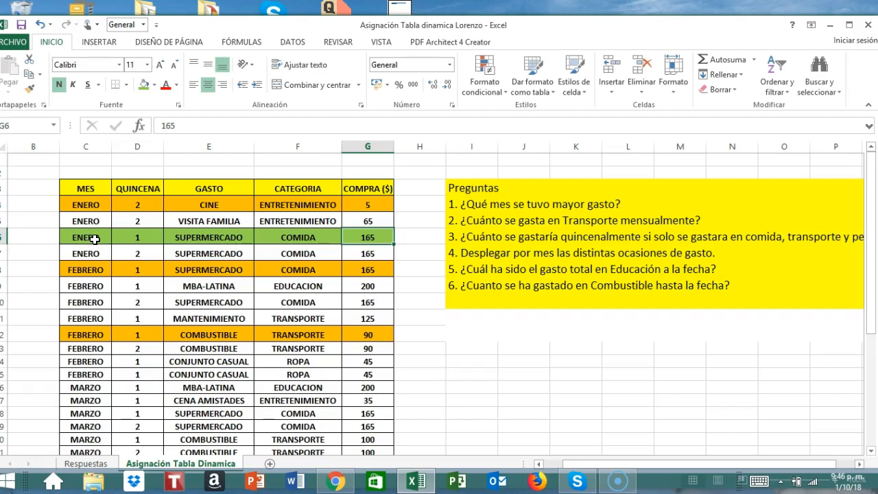
pyautogui.click(91, 189)
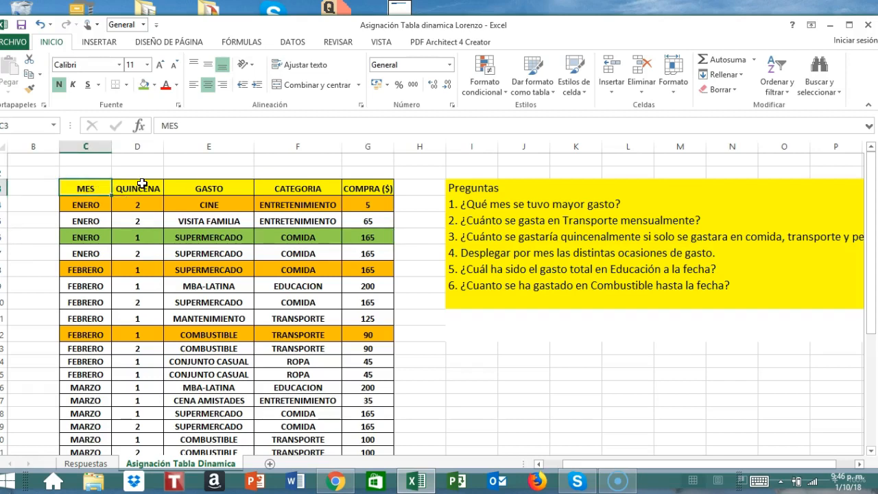
pyautogui.click(142, 190)
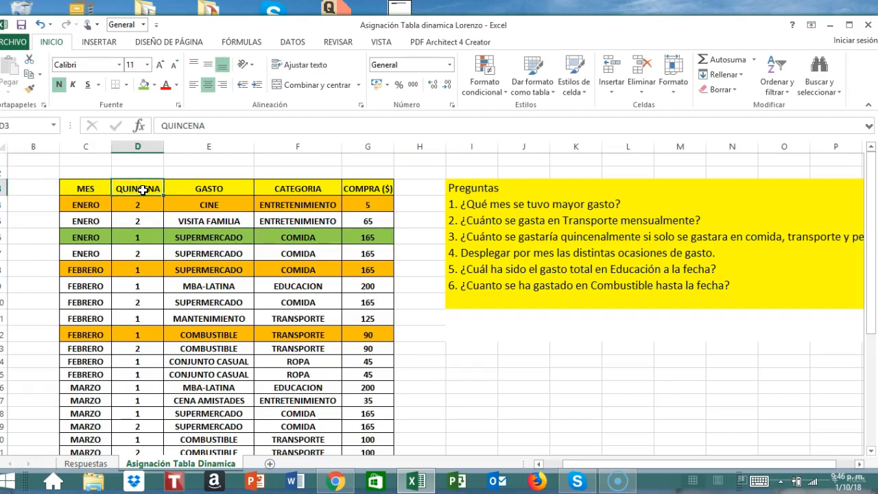
pyautogui.click(200, 186)
pyautogui.click(275, 194)
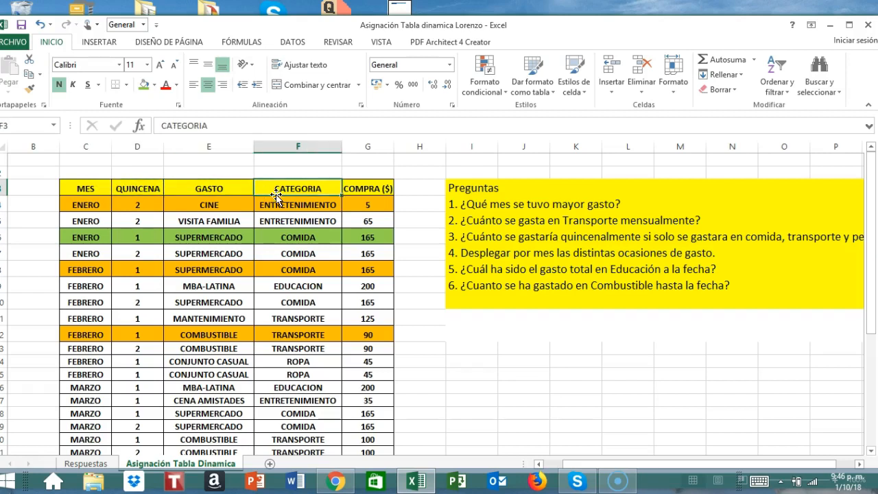
pyautogui.click(366, 194)
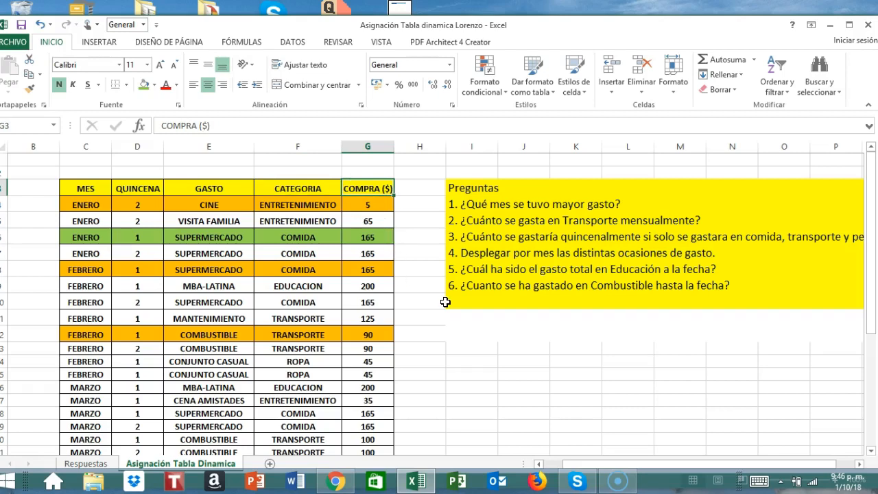
pyautogui.scroll(-1, 445, 302)
pyautogui.scroll(1, 445, 302)
pyautogui.scroll(-1, 445, 299)
pyautogui.scroll(1, 500, 319)
# Step: Create a pivot table from the expense table C3:G37 on a new worksheet and select its empty report area
pyautogui.moveTo(62, 186); pyautogui.dragTo(360, 410)
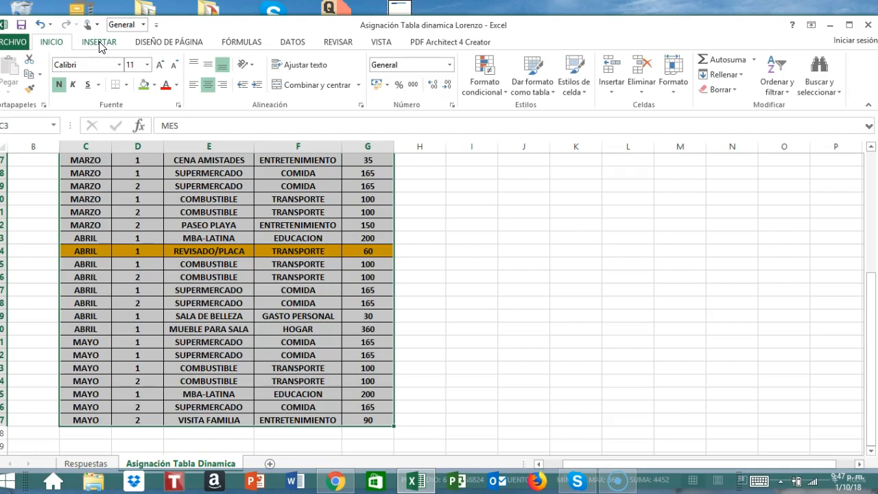
pyautogui.click(97, 44)
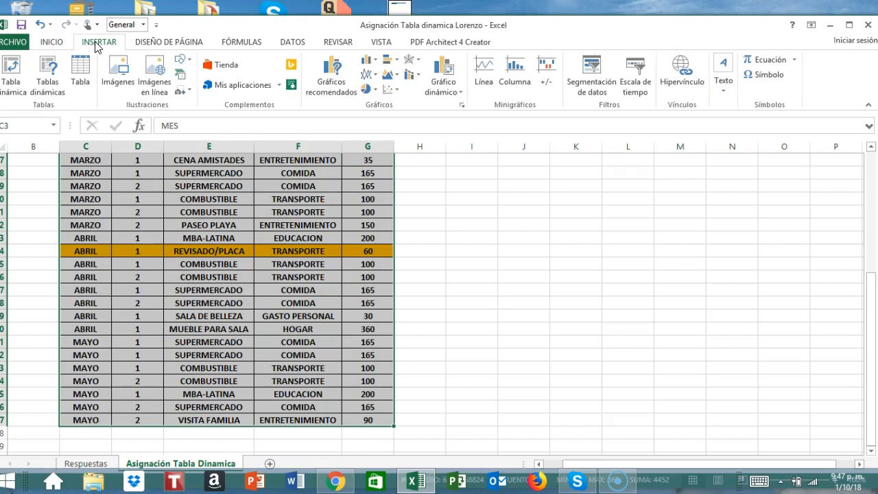
pyautogui.click(15, 74)
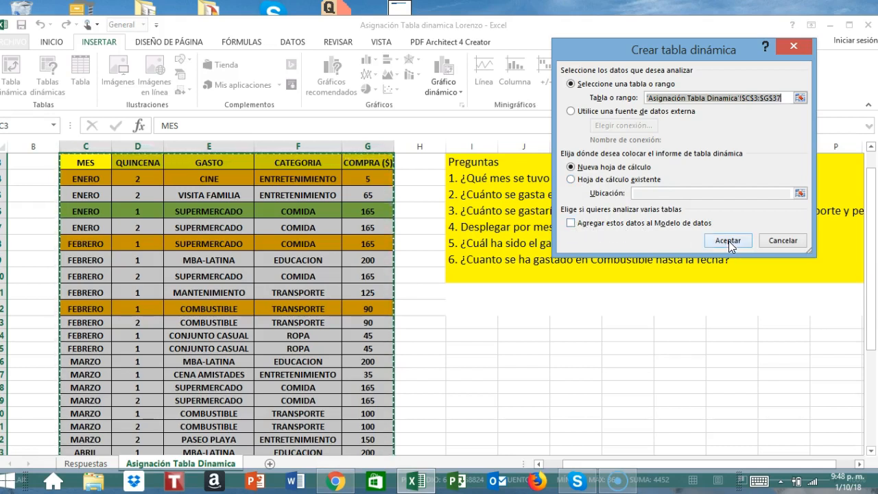
pyautogui.moveTo(604, 53); pyautogui.dragTo(552, 306)
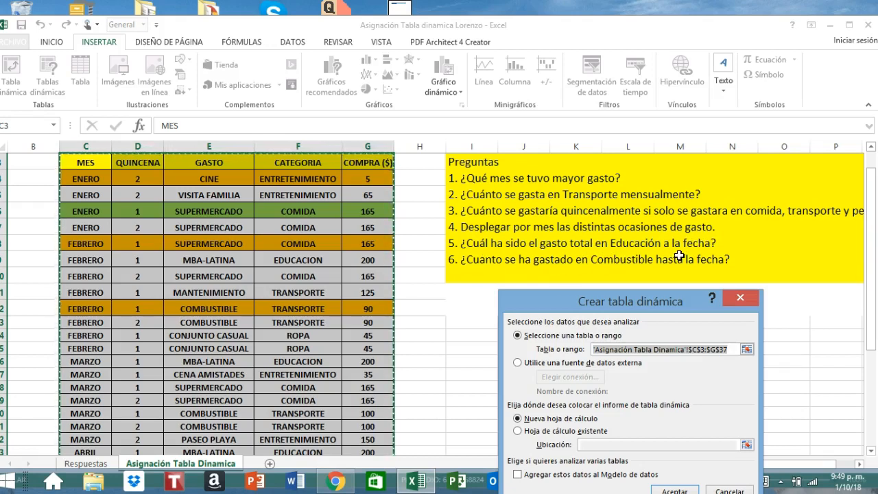
pyautogui.moveTo(648, 301); pyautogui.dragTo(632, 113)
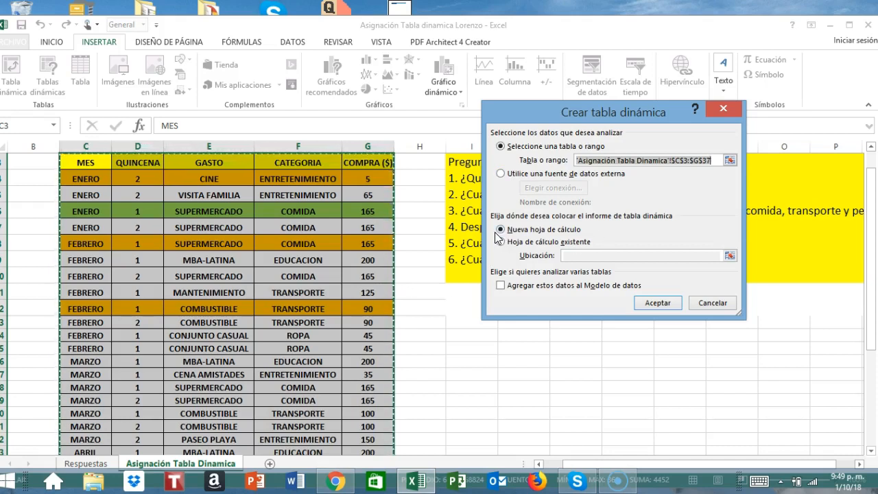
pyautogui.click(651, 304)
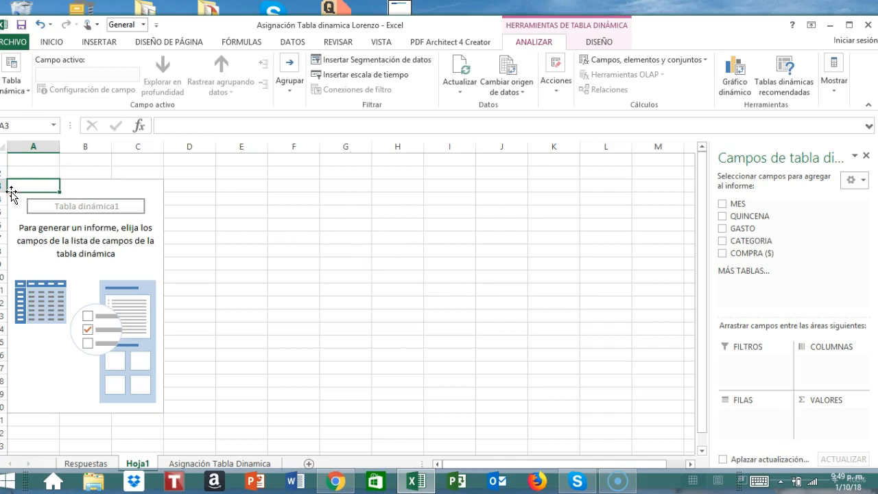
pyautogui.click(395, 262)
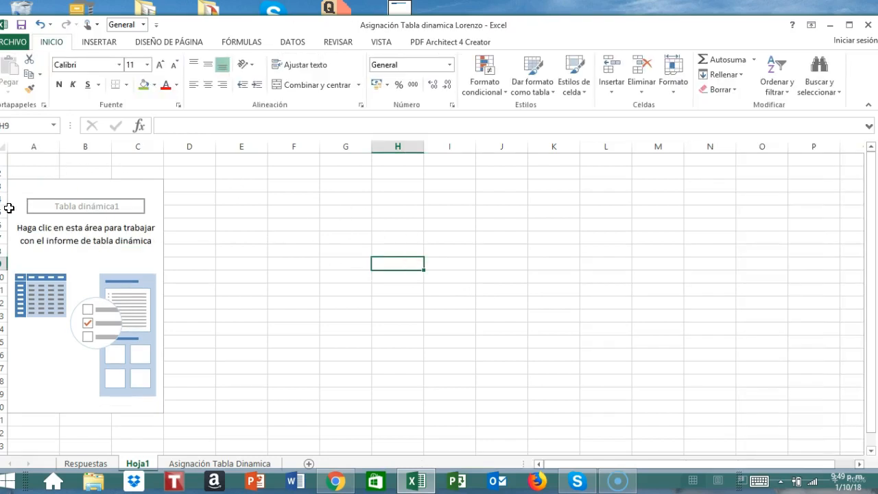
pyautogui.click(8, 186)
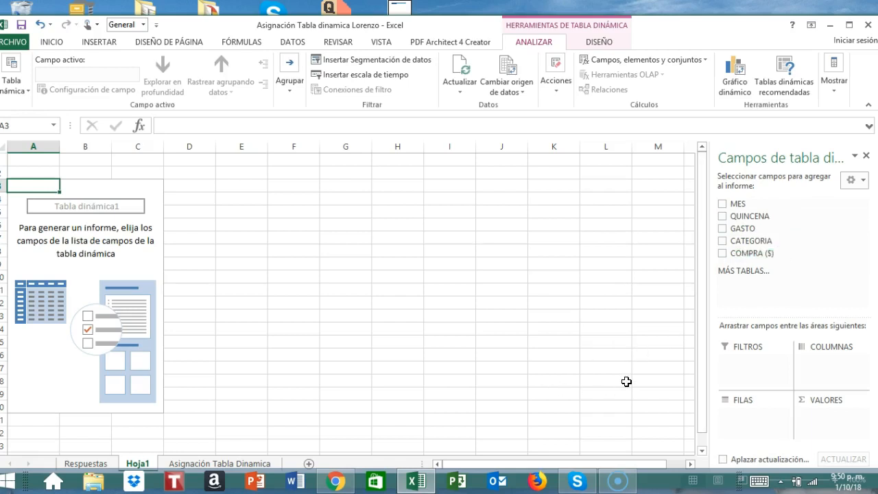
# Step: Copy question 1, "¿Qué mes se tuvo mayor gasto?", from the Asignación Tabla Dinamica sheet into cell A2 of Hoja1, keeping its formatting
pyautogui.click(225, 465)
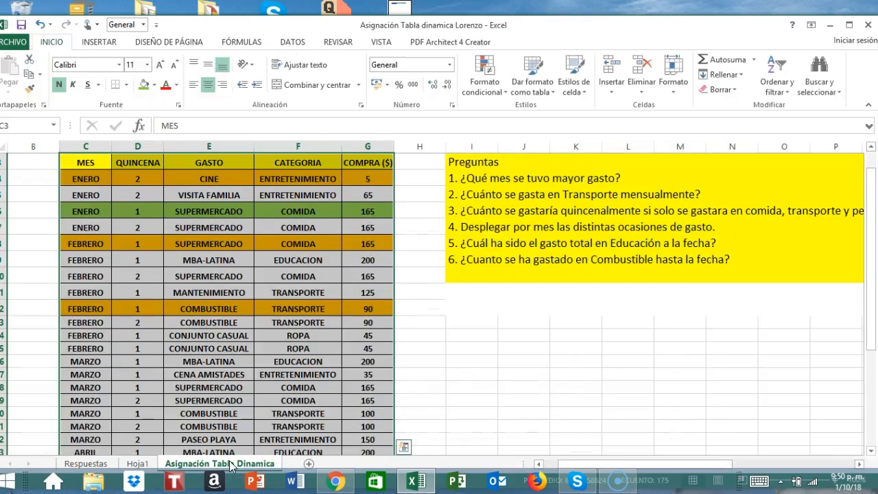
pyautogui.moveTo(449, 178); pyautogui.dragTo(624, 179)
pyautogui.rightClick(622, 181)
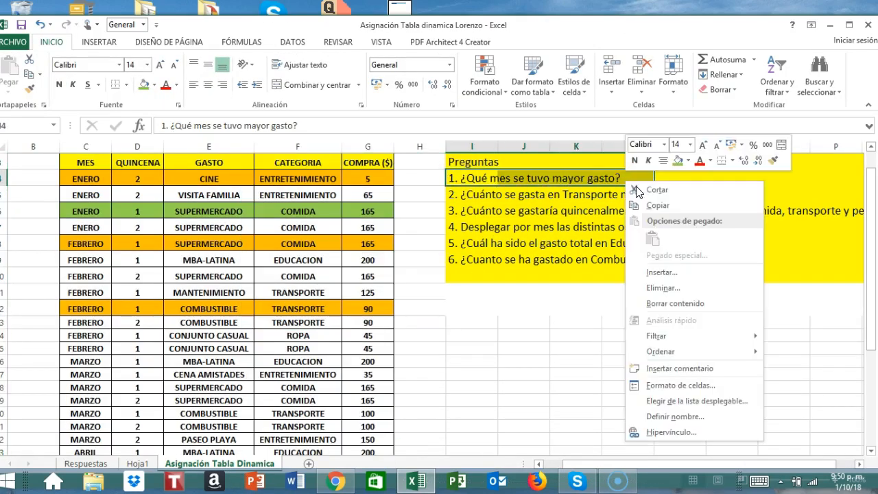
pyautogui.click(659, 206)
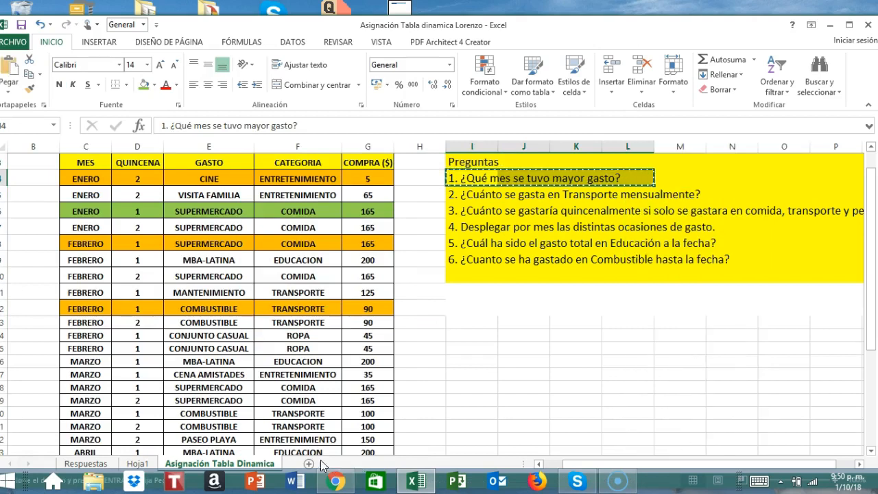
pyautogui.click(140, 464)
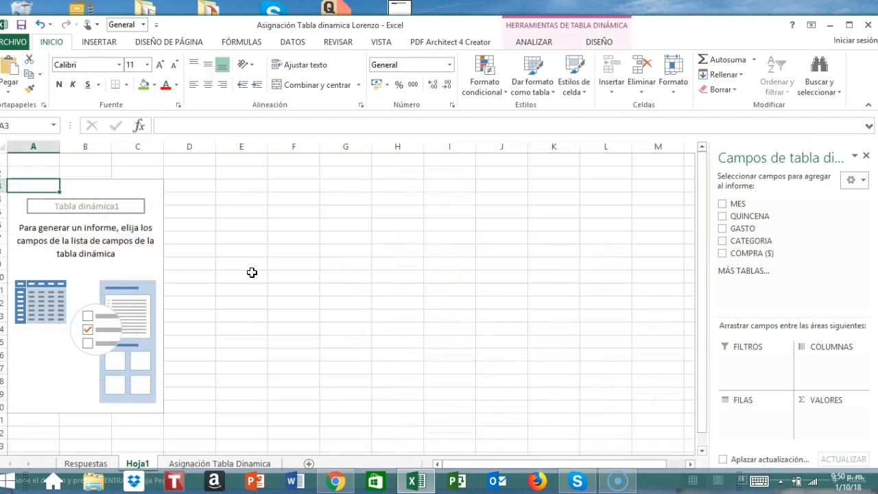
pyautogui.click(17, 173)
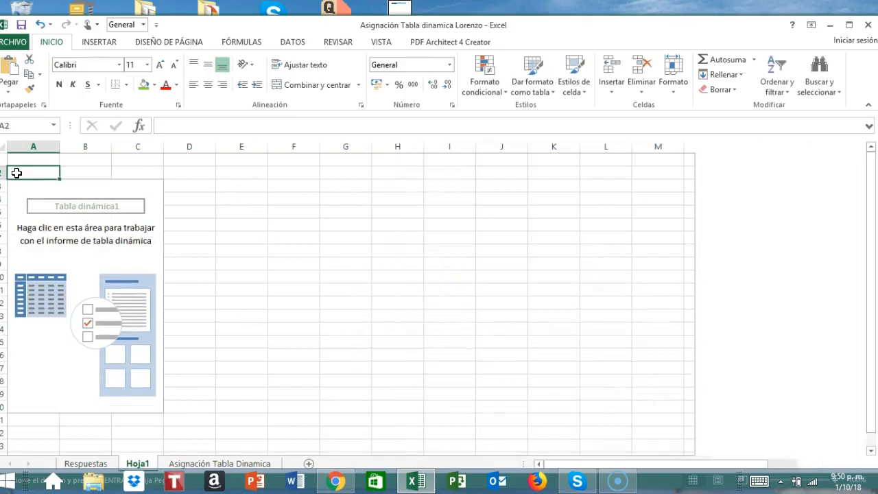
pyautogui.rightClick(16, 173)
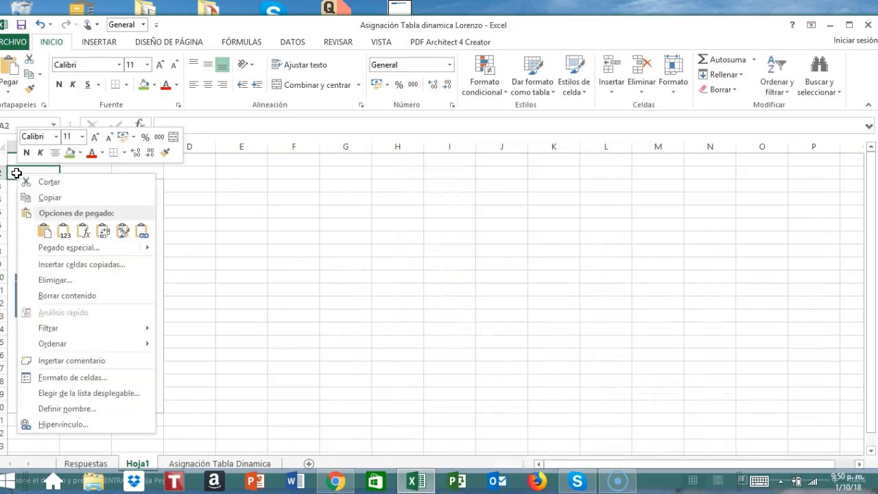
pyautogui.click(43, 231)
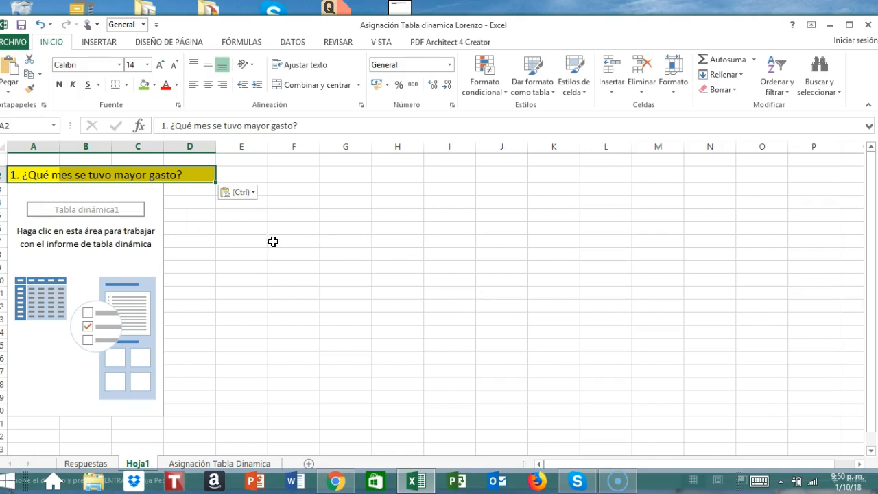
# Step: Select cells inside and outside the empty pivot report on Hoja1 to toggle its field list, ending with the list shown
pyautogui.click(30, 198)
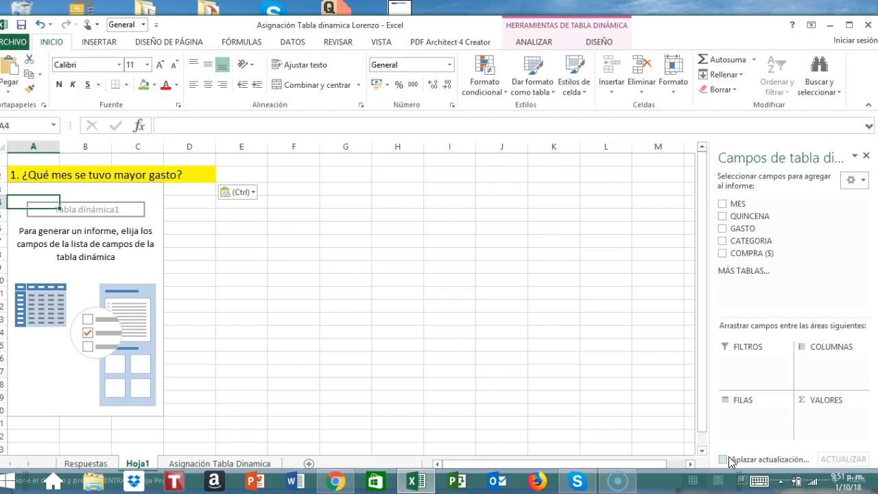
pyautogui.click(39, 230)
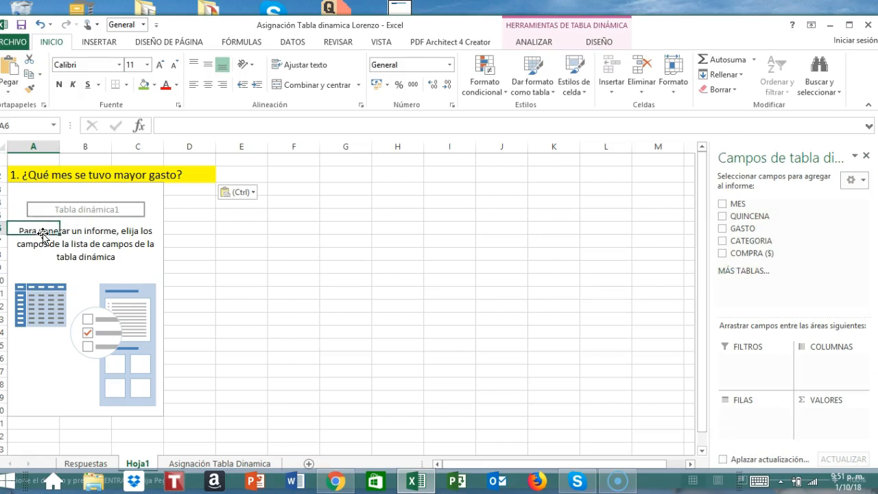
pyautogui.click(244, 251)
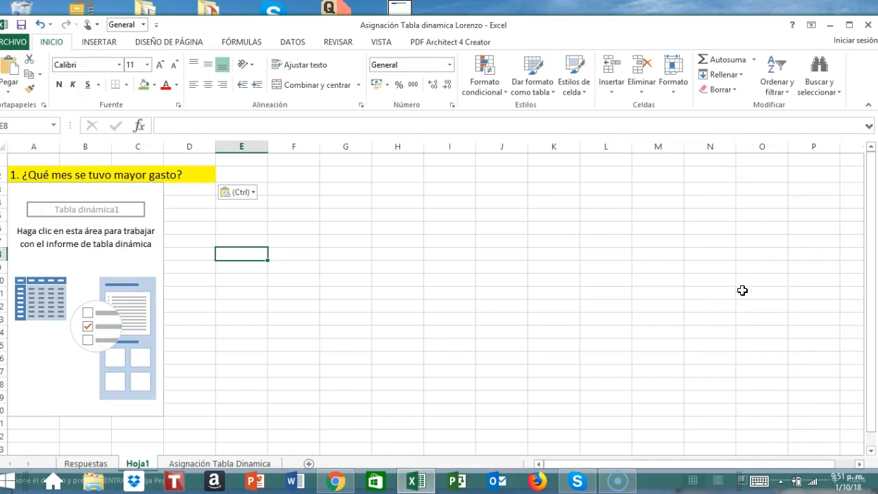
pyautogui.click(16, 199)
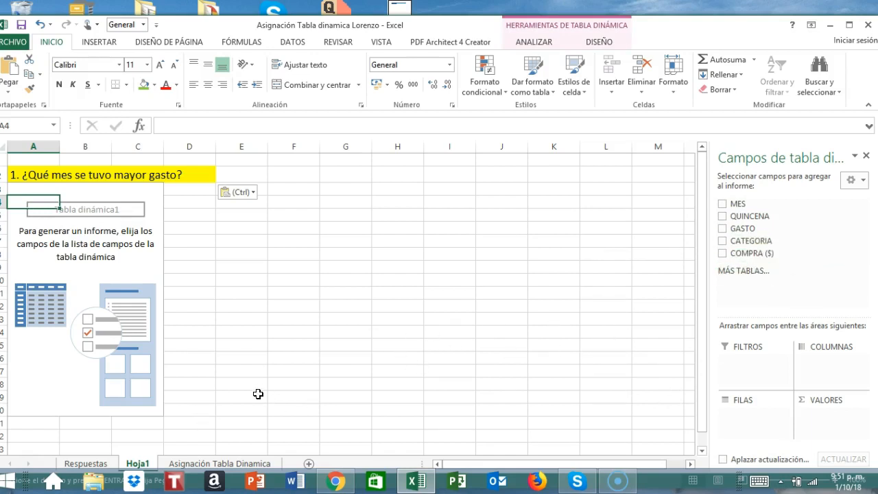
# Step: Review the column headers of the source table, including COMPRA ($), and return to the pivot table on Hoja1
pyautogui.click(183, 466)
pyautogui.scroll(1, 88, 197)
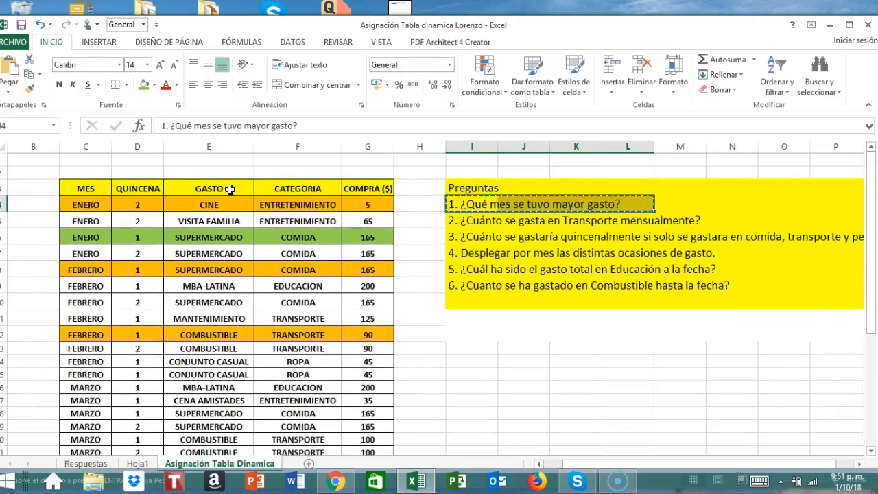
pyautogui.click(356, 192)
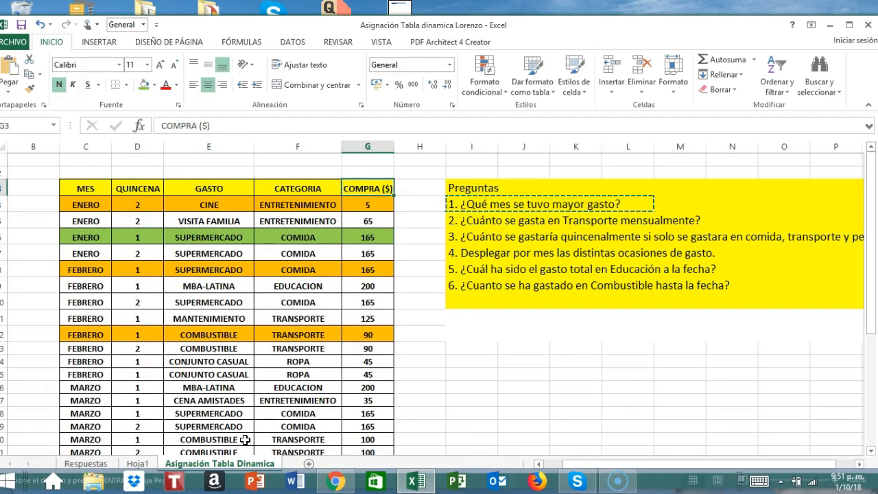
pyautogui.click(139, 463)
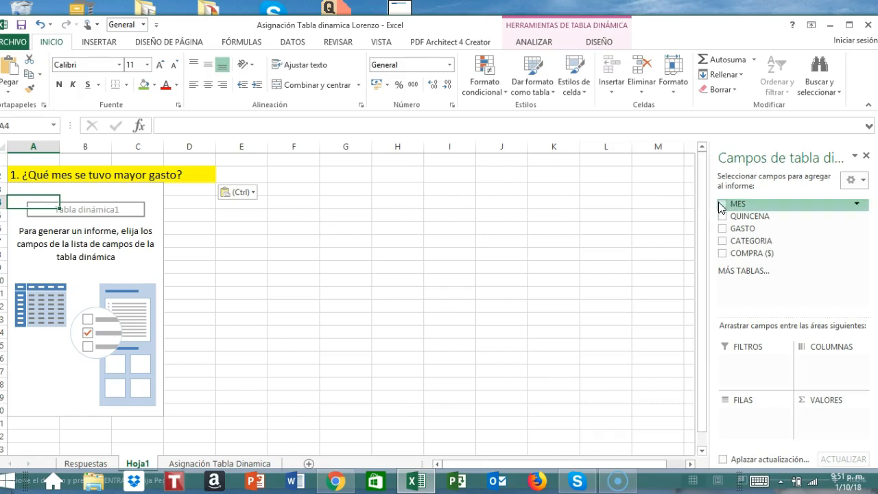
# Step: Set MES as the pivot table's row field and COMPRA ($) as its summed value field
pyautogui.moveTo(722, 207); pyautogui.dragTo(740, 425)
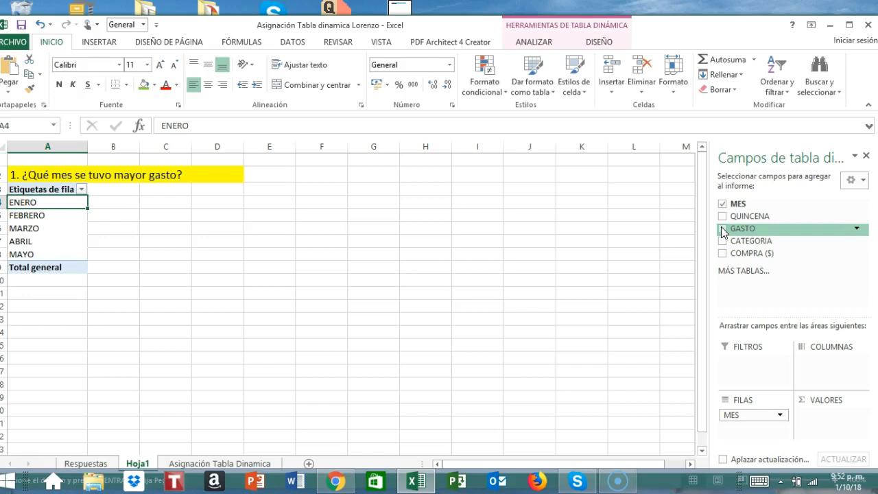
pyautogui.moveTo(720, 227)
pyautogui.mouseDown()
pyautogui.moveTo(813, 372)
pyautogui.moveTo(731, 225)
pyautogui.moveTo(735, 246)
pyautogui.moveTo(734, 228)
pyautogui.mouseUp()
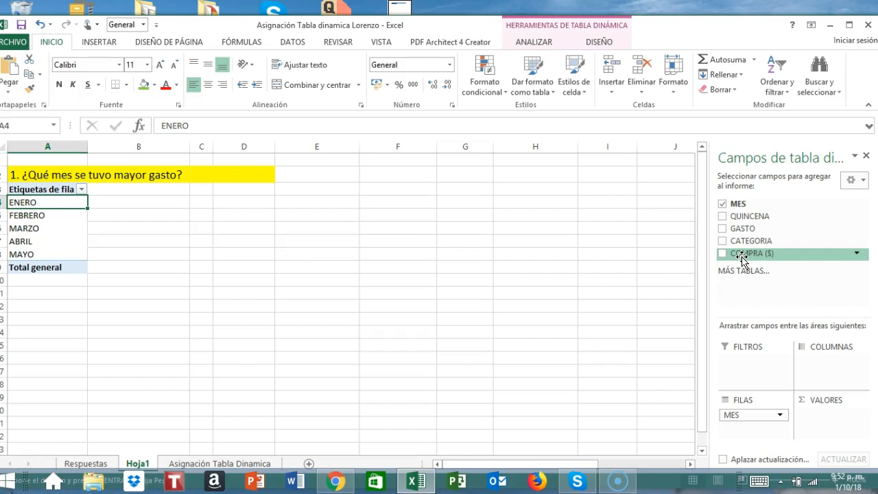
pyautogui.moveTo(743, 259); pyautogui.dragTo(814, 416)
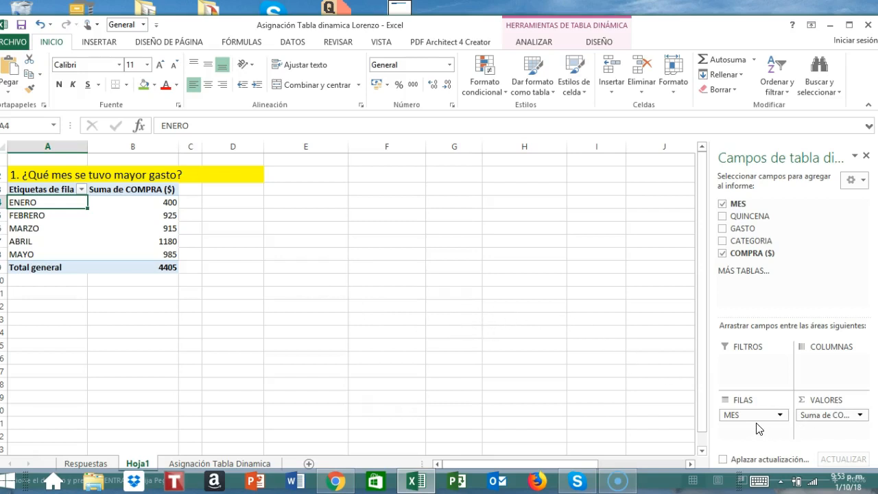
# Step: Remove MES and COMPRA ($) from the pivot table and add them again as row field and summed values
pyautogui.click(723, 205)
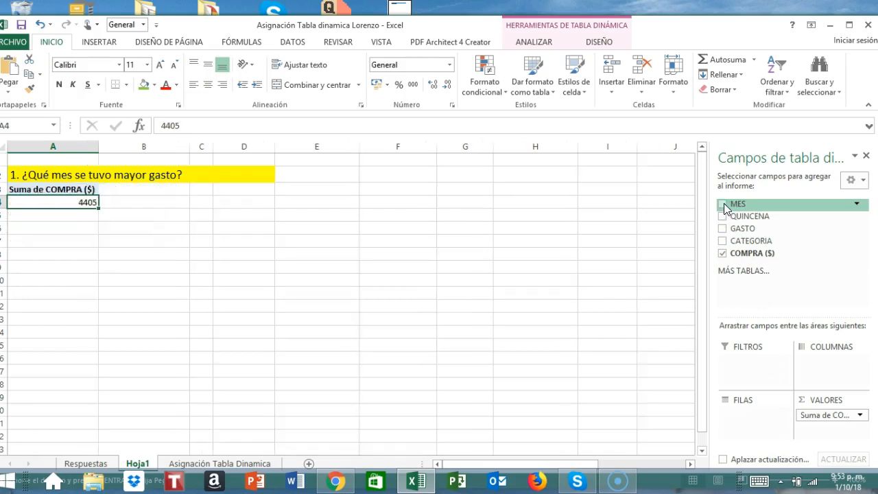
pyautogui.click(723, 254)
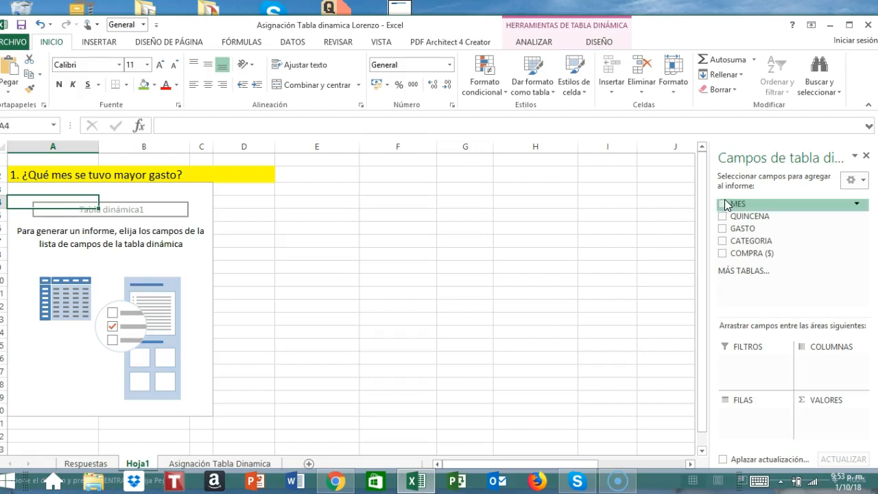
pyautogui.moveTo(723, 206); pyautogui.dragTo(738, 426)
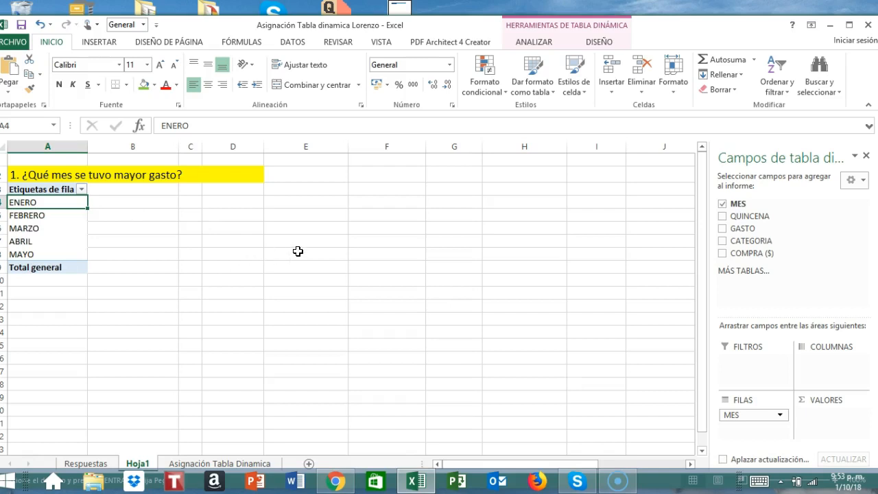
pyautogui.click(722, 253)
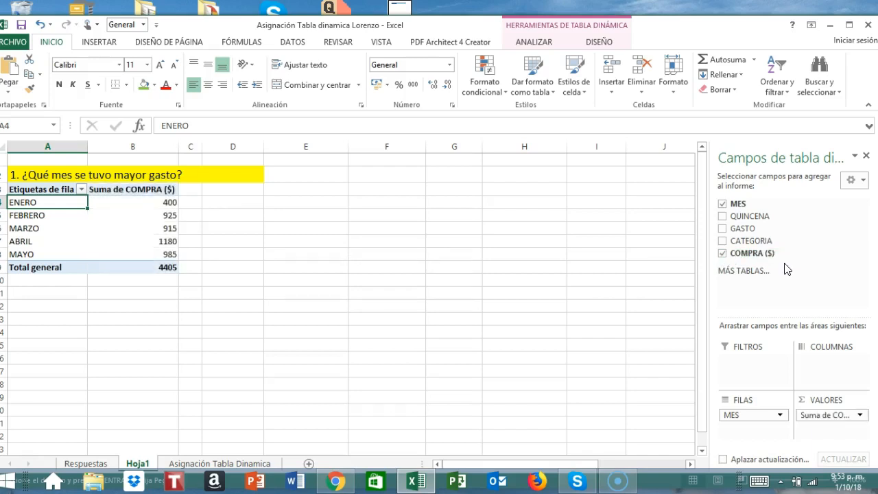
# Step: Remove COMPRA ($) from the values and add it back, twice in succession
pyautogui.click(723, 253)
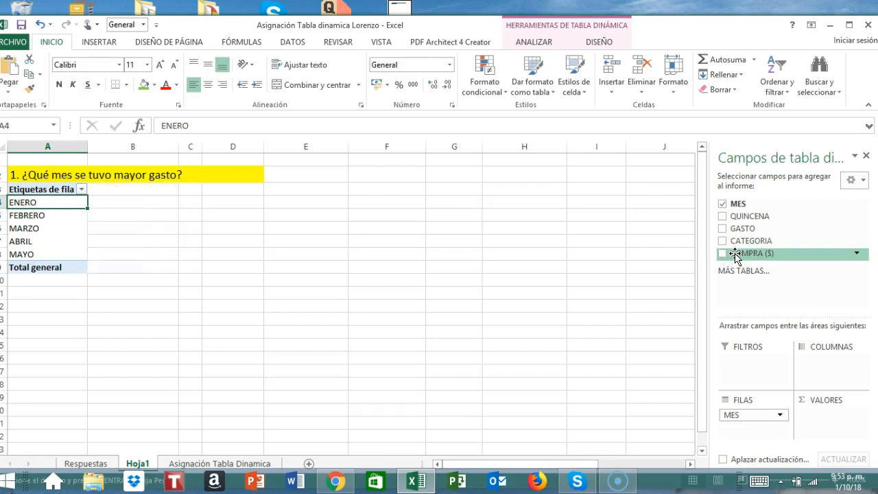
pyautogui.moveTo(735, 255); pyautogui.dragTo(830, 412)
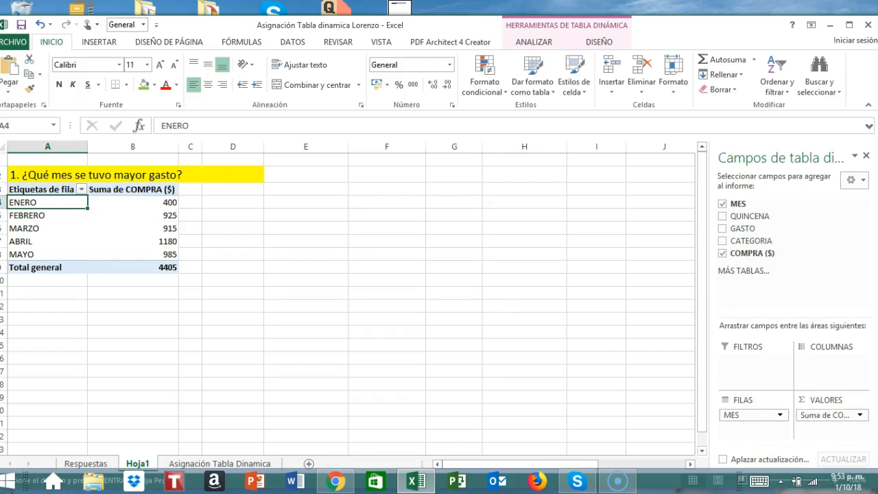
pyautogui.click(722, 253)
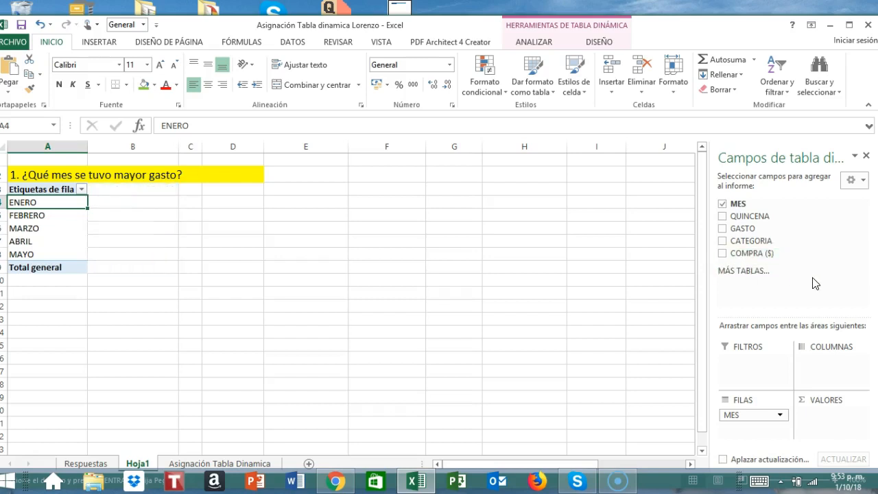
pyautogui.click(723, 254)
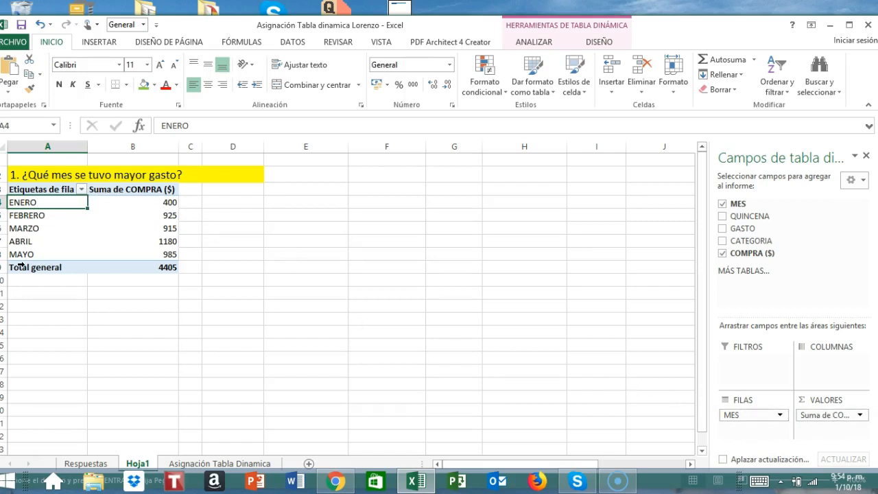
# Step: Check the row labels' sort and filter options and compare the monthly purchase sums to find the month with the highest spending
pyautogui.click(81, 189)
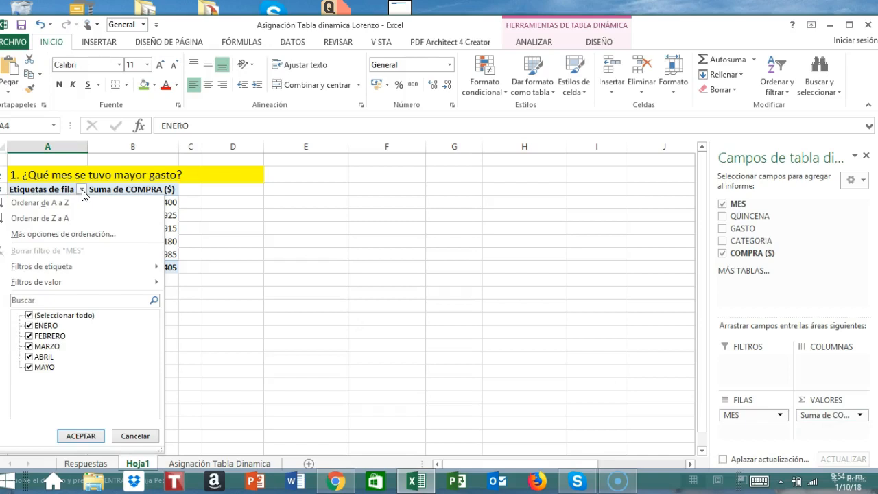
pyautogui.click(337, 261)
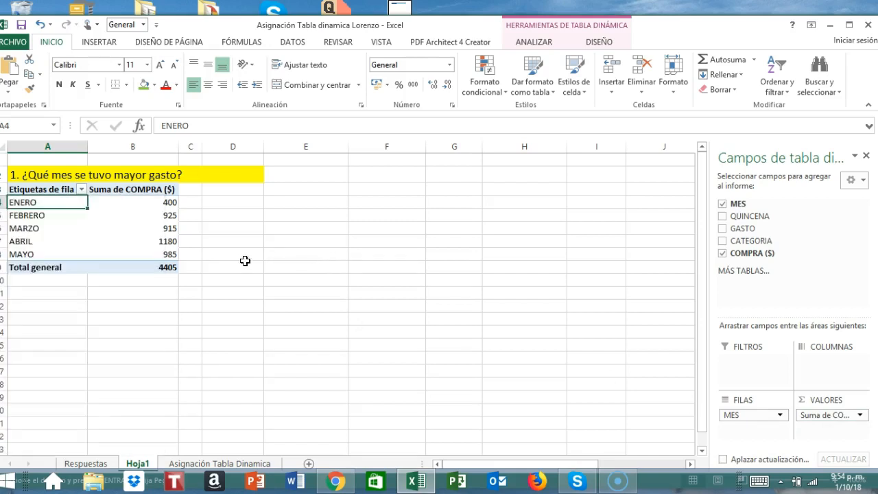
pyautogui.moveTo(132, 210)
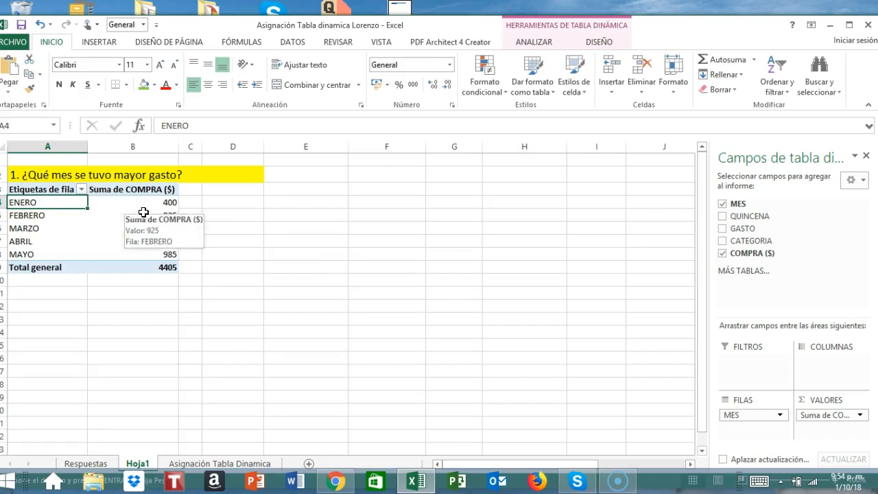
pyautogui.click(9, 242)
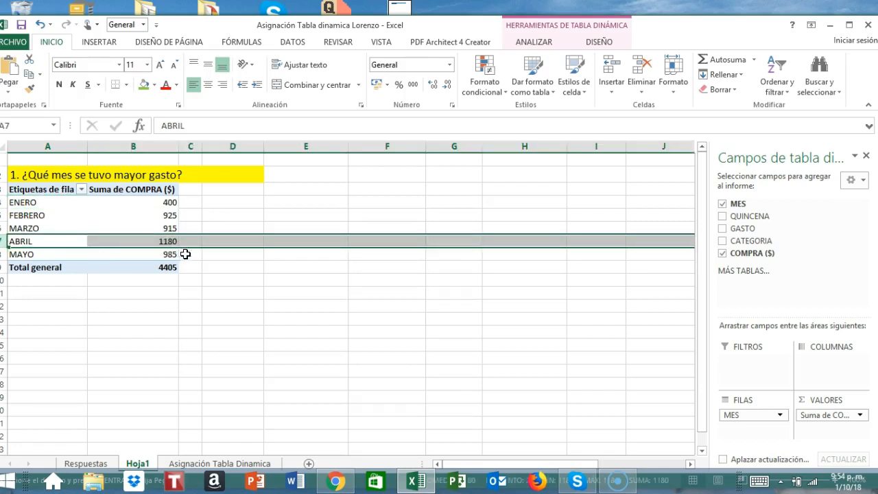
pyautogui.click(164, 242)
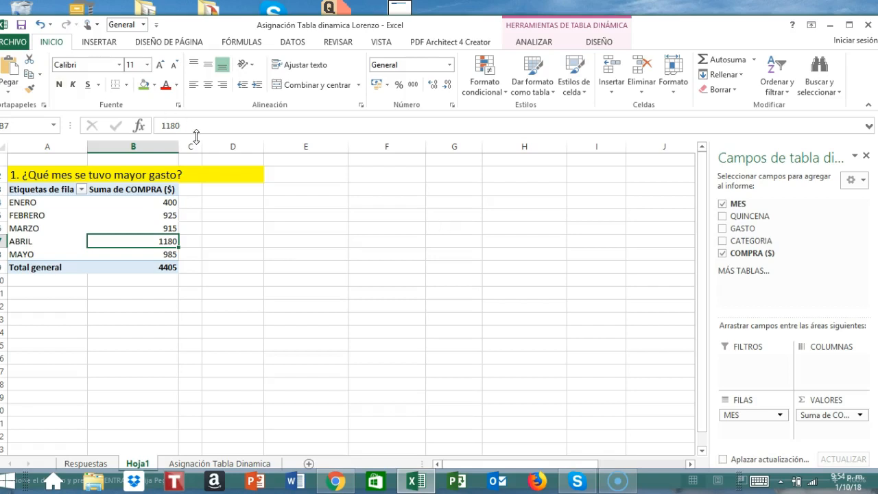
# Step: Sort the pivot table's MES row labels in descending order by Suma de COMPRA ($)
pyautogui.click(82, 190)
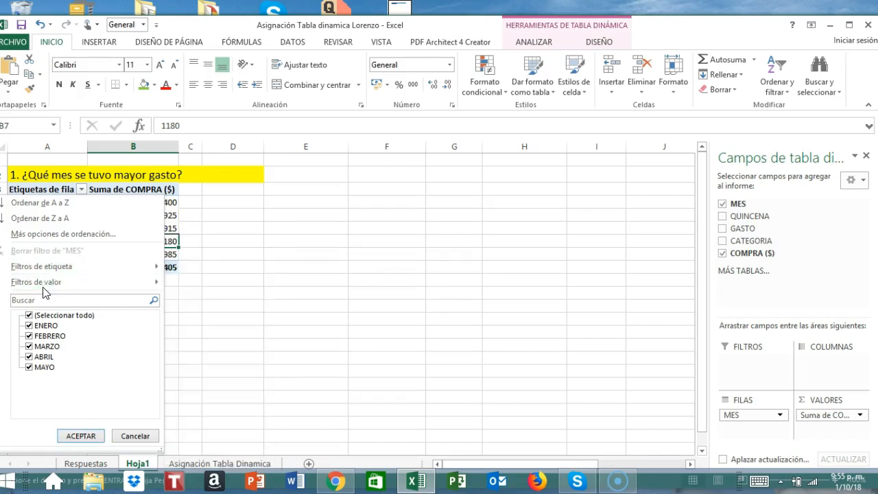
pyautogui.moveTo(50, 273)
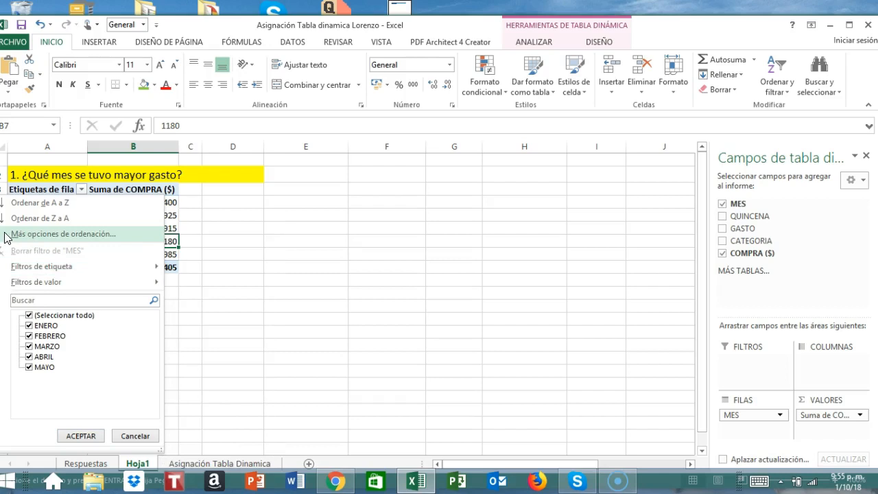
pyautogui.click(65, 234)
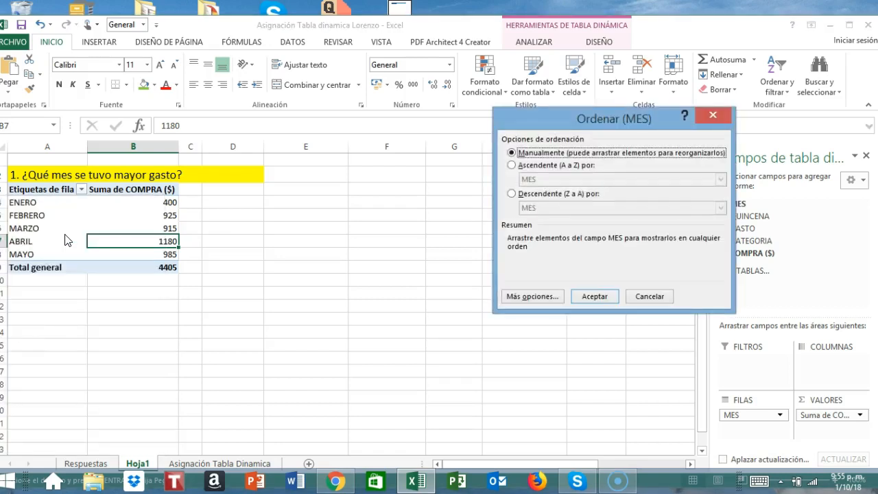
pyautogui.moveTo(560, 119); pyautogui.dragTo(423, 127)
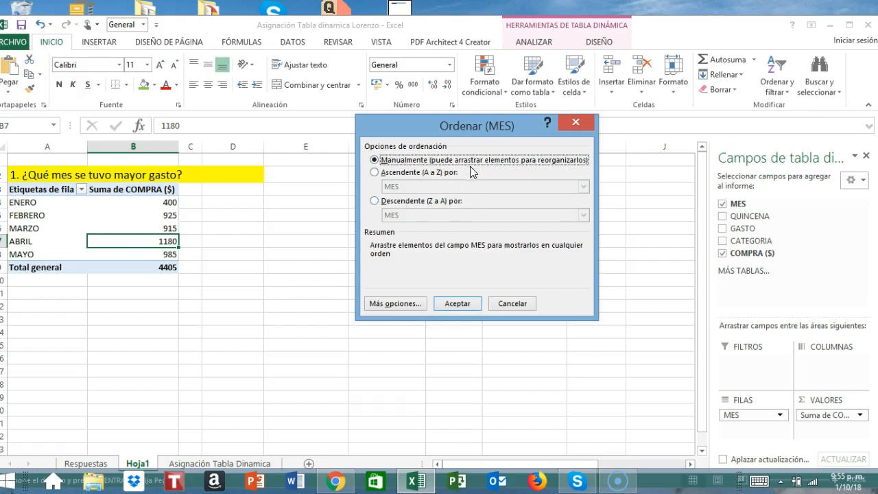
pyautogui.click(375, 205)
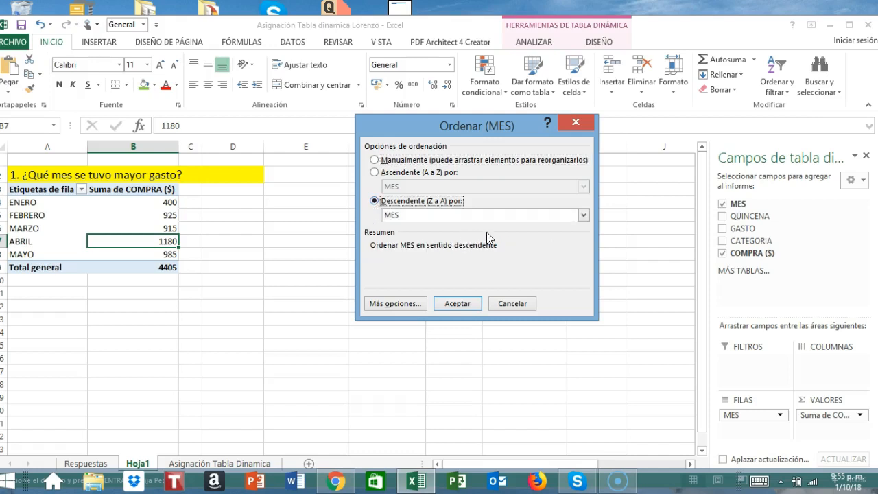
pyautogui.click(583, 216)
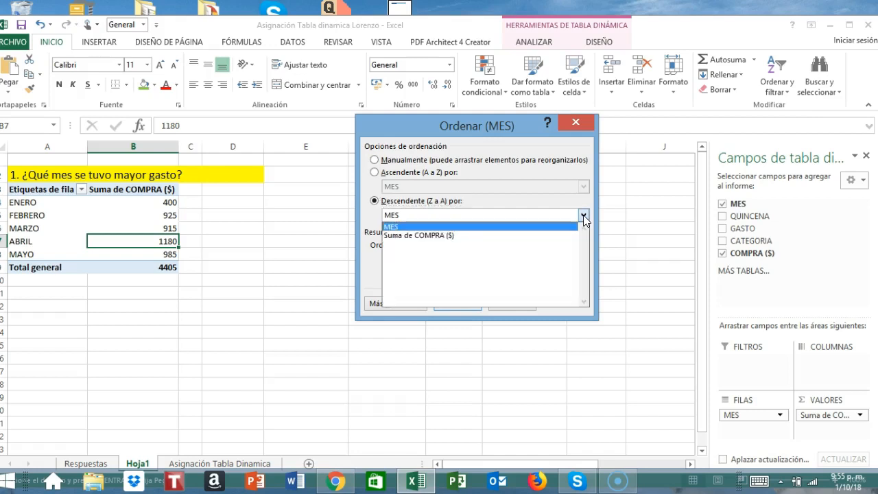
pyautogui.click(449, 235)
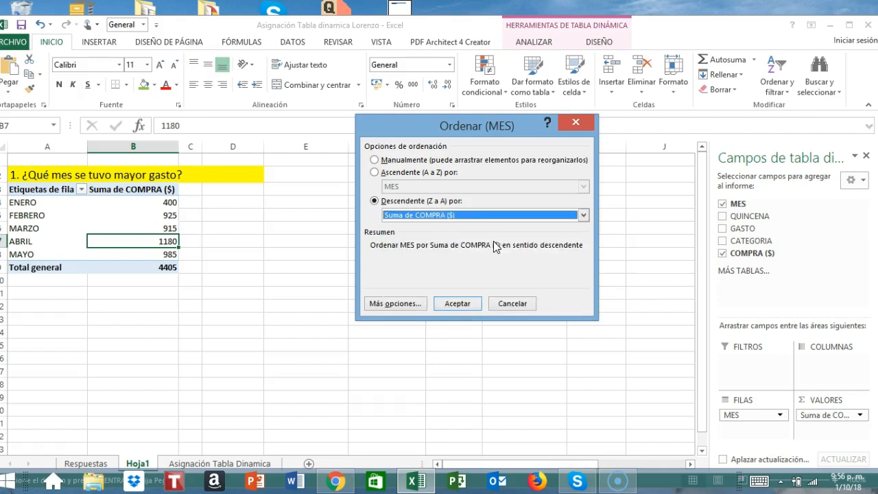
pyautogui.click(458, 306)
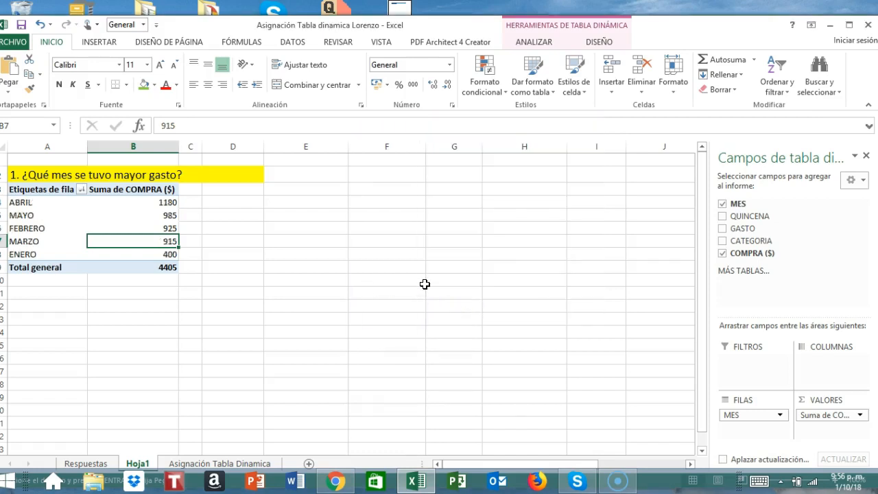
# Step: Highlight the ABRIL row of the pivot table, label and amount, with a green fill
pyautogui.click(15, 202)
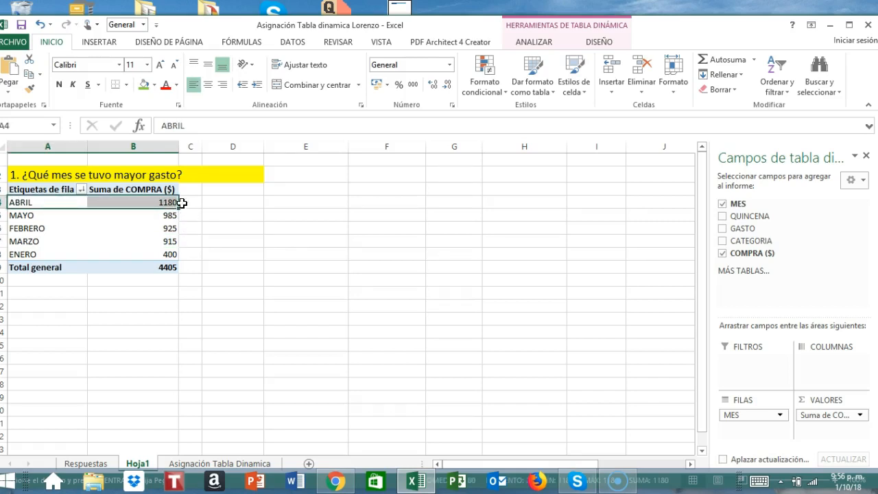
pyautogui.click(143, 85)
pyautogui.click(349, 214)
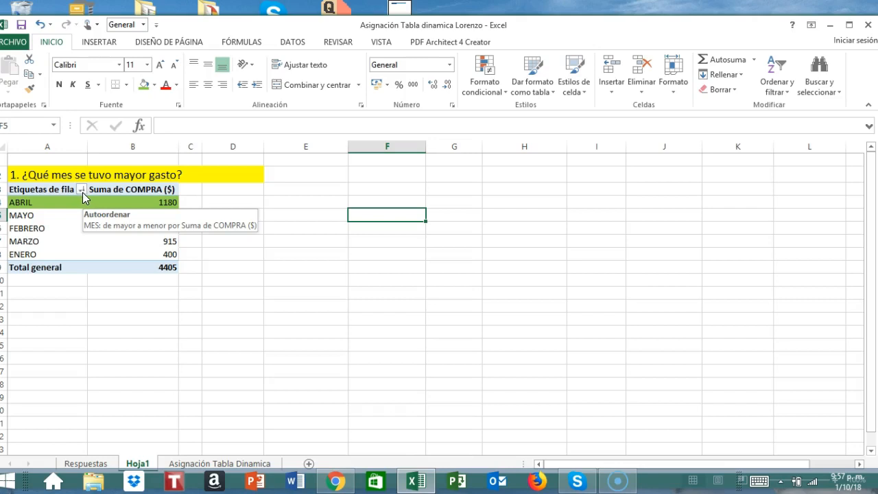
# Step: Review the additional sort options applied to the MES row labels and keep the current settings
pyautogui.click(83, 190)
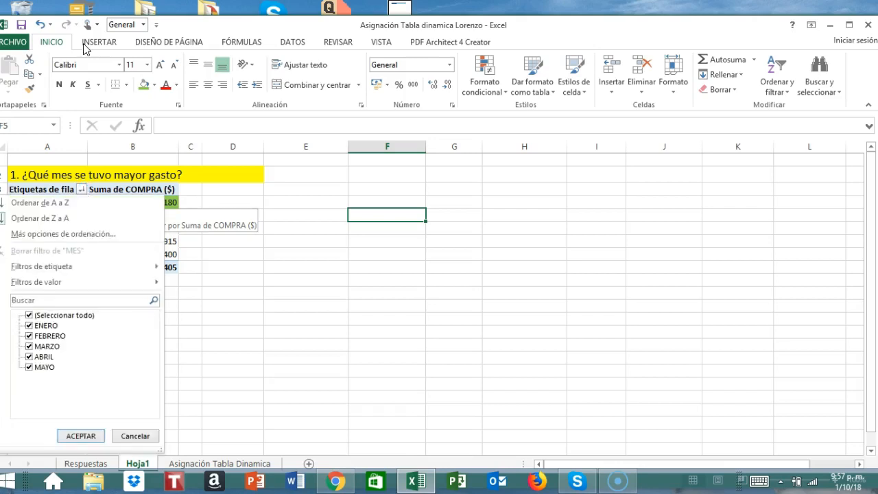
pyautogui.click(105, 235)
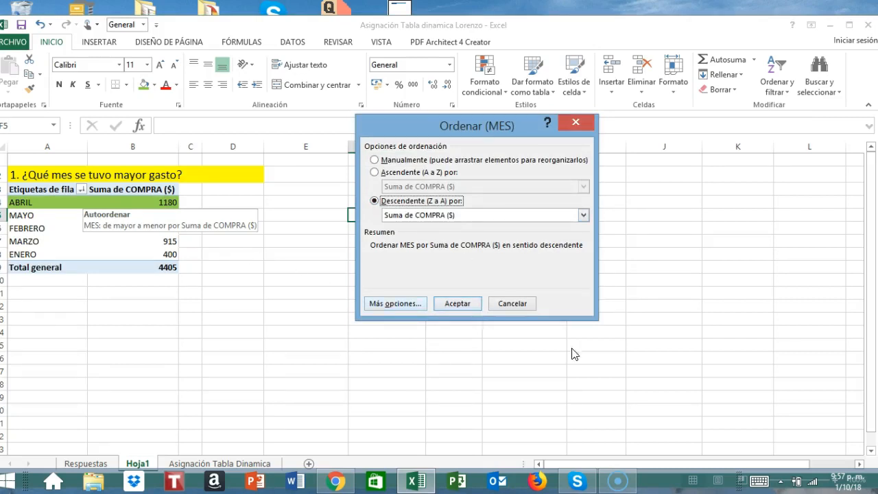
pyautogui.click(460, 306)
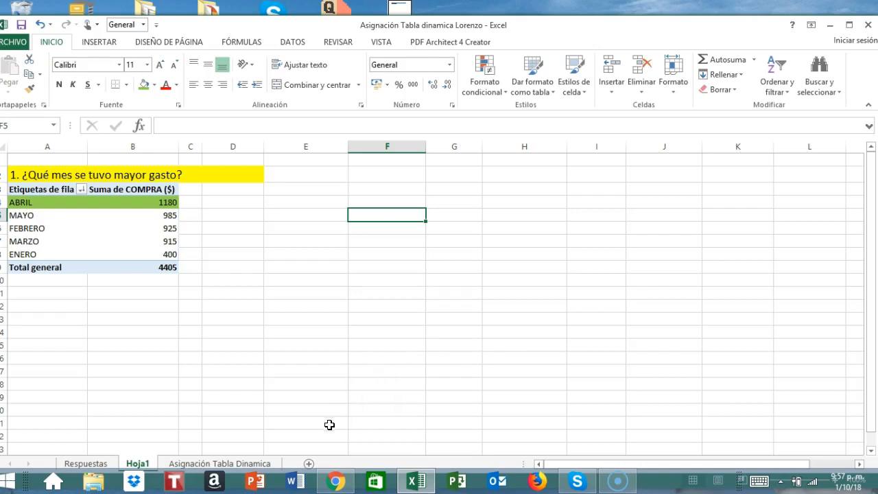
# Step: Create a second pivot table on a new worksheet from range C3:G37 of the Asignación Tabla Dinamica sheet
pyautogui.click(210, 464)
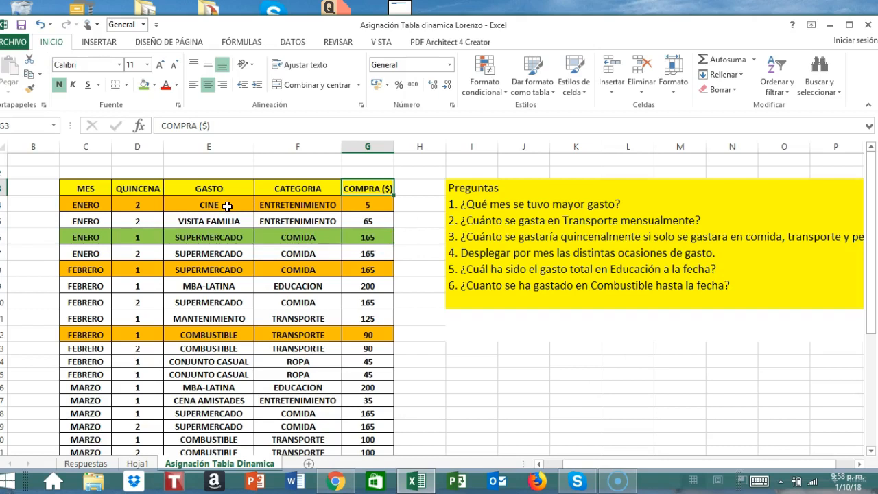
pyautogui.click(63, 184)
pyautogui.moveTo(62, 184); pyautogui.dragTo(379, 416)
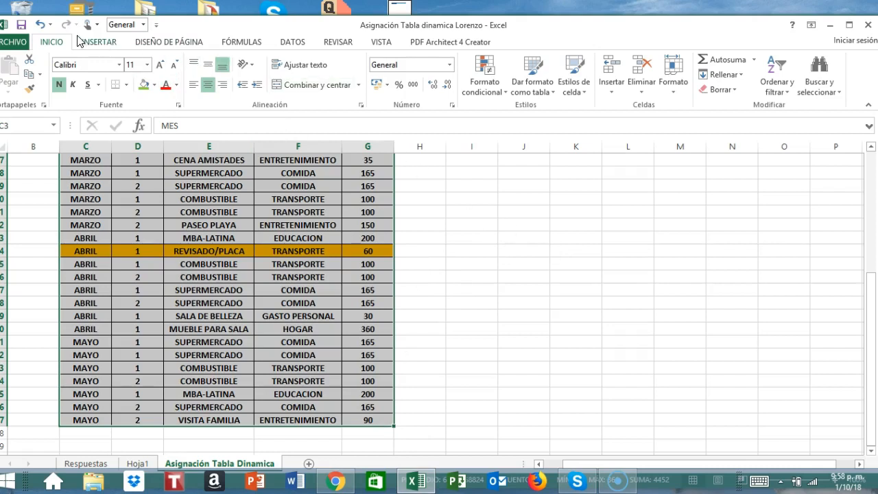
pyautogui.click(100, 43)
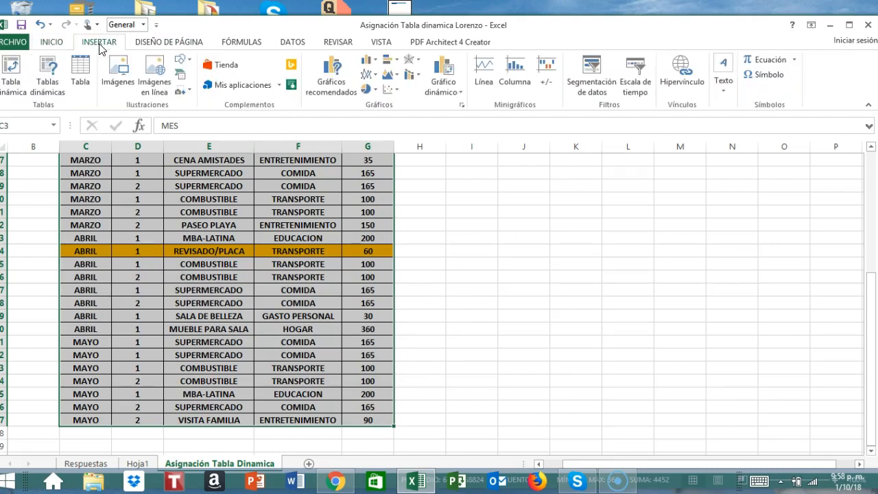
pyautogui.click(11, 84)
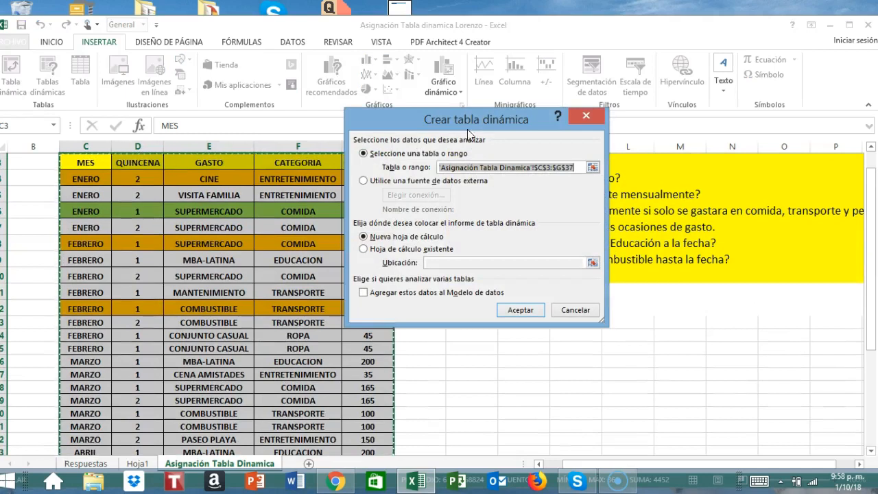
pyautogui.moveTo(500, 122); pyautogui.dragTo(621, 120)
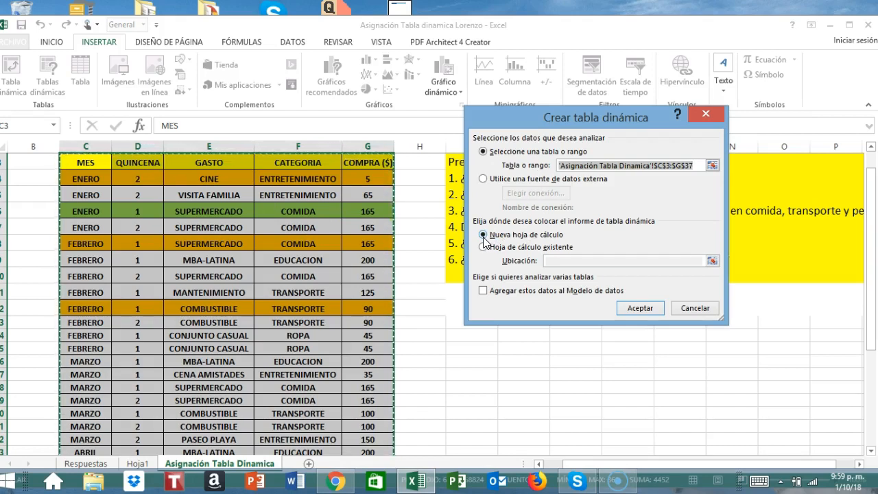
pyautogui.click(645, 307)
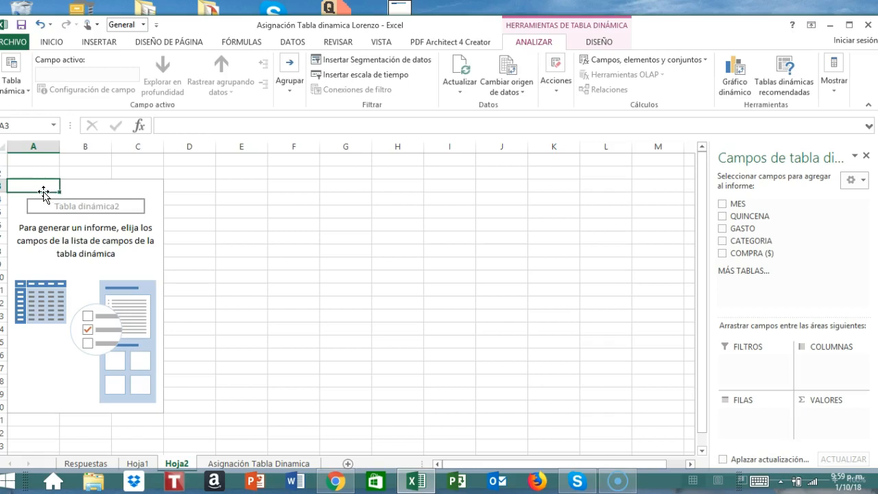
# Step: Select cells outside and inside the empty pivot table on Hoja2 to see how the field list responds
pyautogui.click(238, 214)
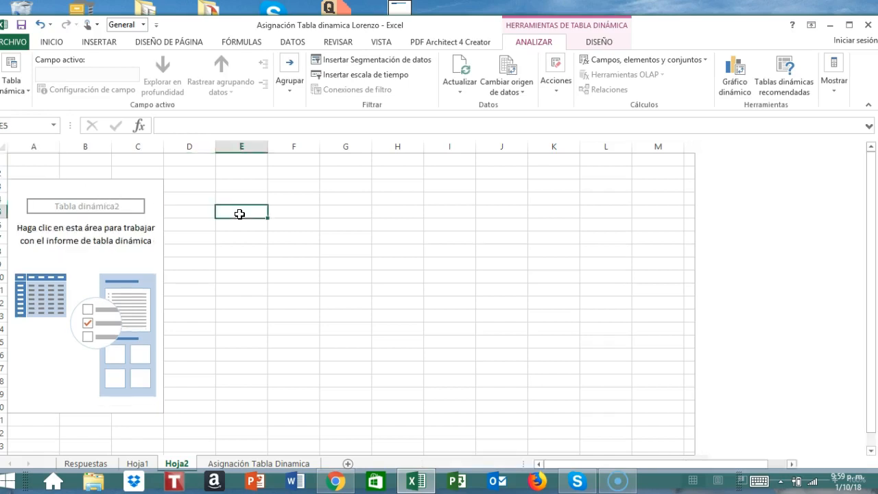
pyautogui.click(19, 187)
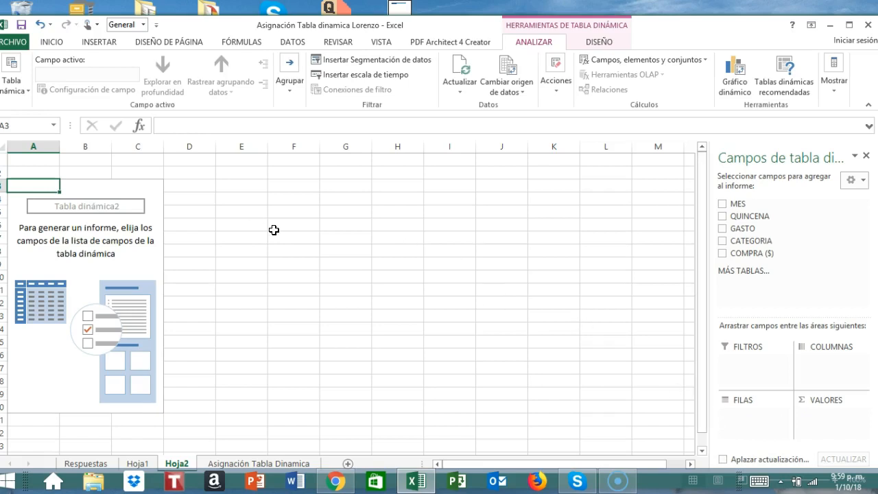
pyautogui.click(36, 172)
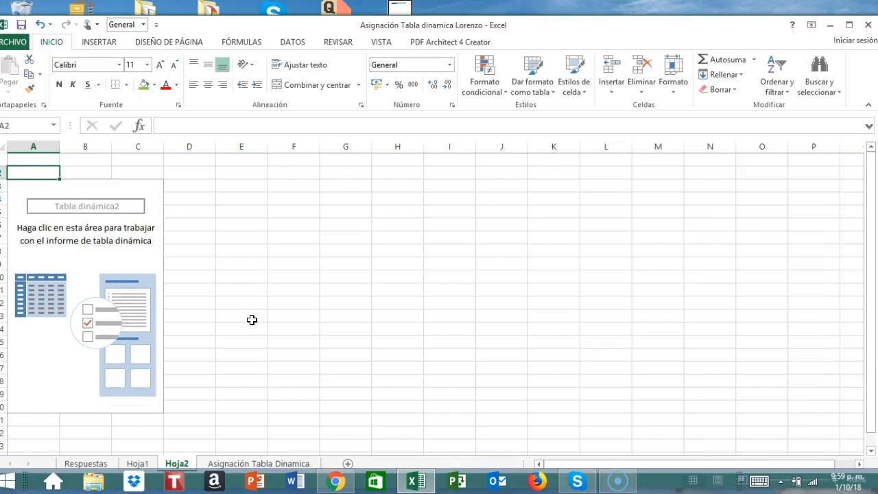
# Step: Copy question 2, "¿Cuánto se gasta en Transporte mensualmente?", from the Asignación Tabla Dinamica sheet into cell A1 of Hoja2
pyautogui.click(244, 464)
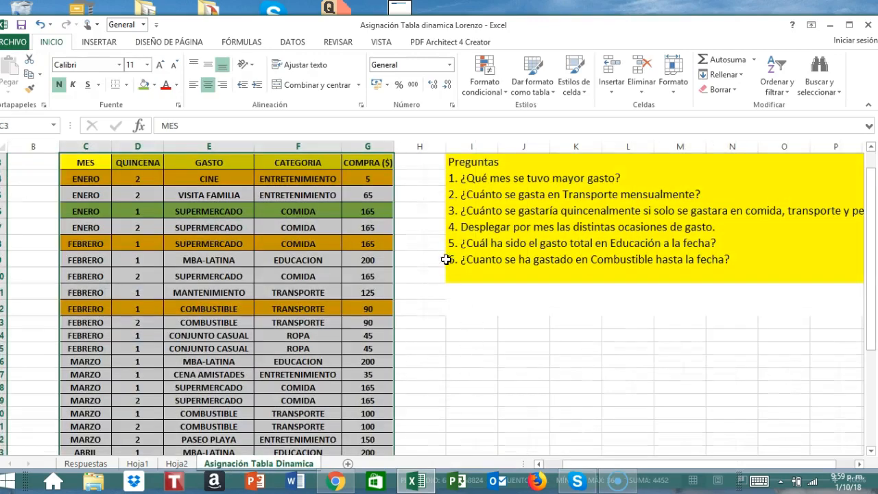
pyautogui.moveTo(452, 194); pyautogui.dragTo(683, 193)
pyautogui.rightClick(683, 193)
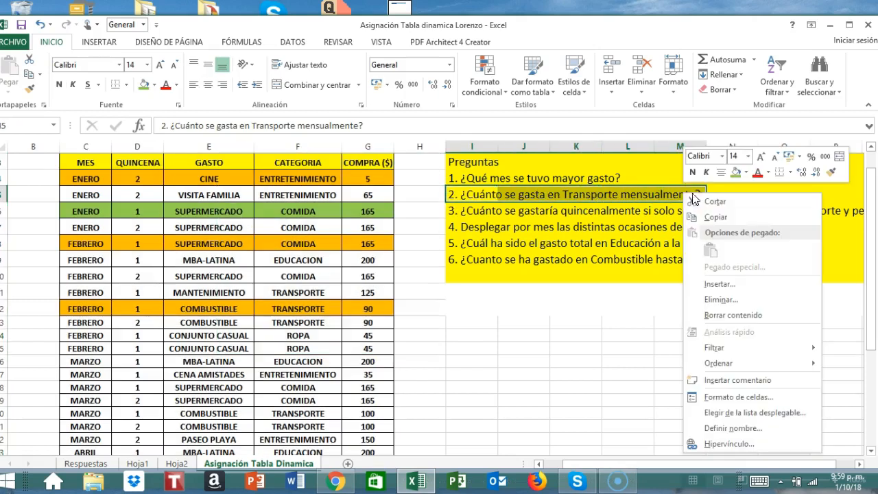
pyautogui.click(713, 219)
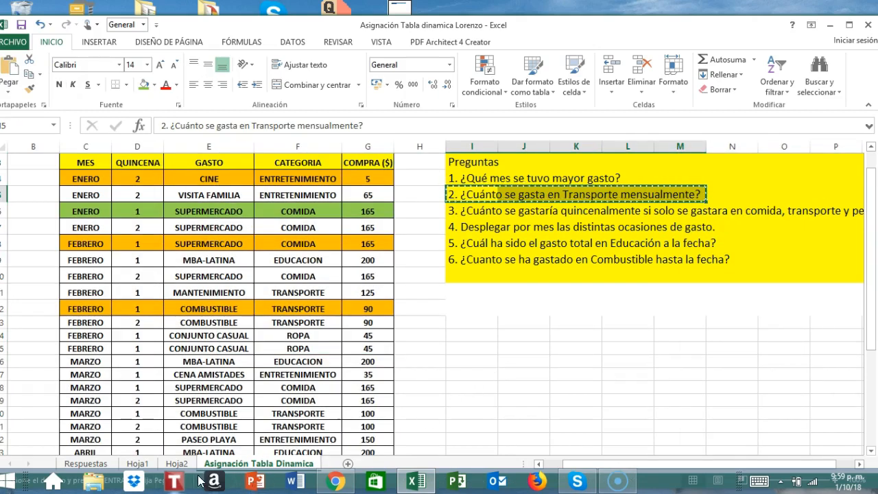
pyautogui.click(176, 464)
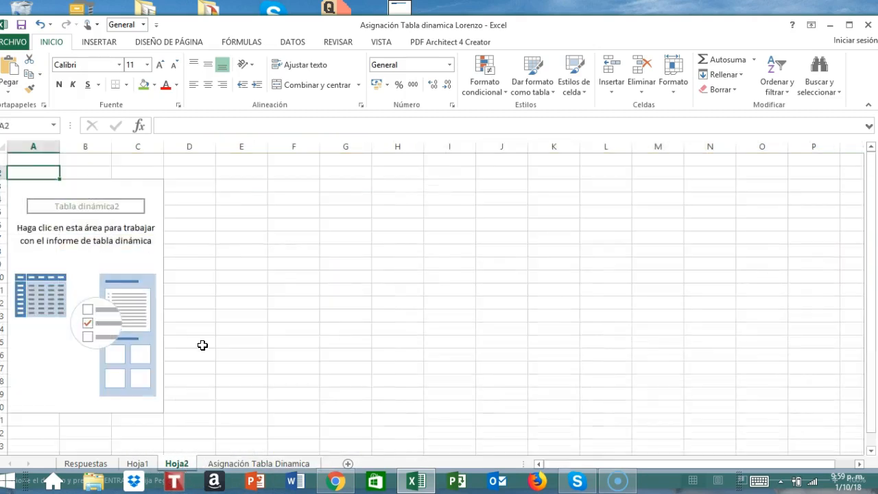
pyautogui.click(29, 160)
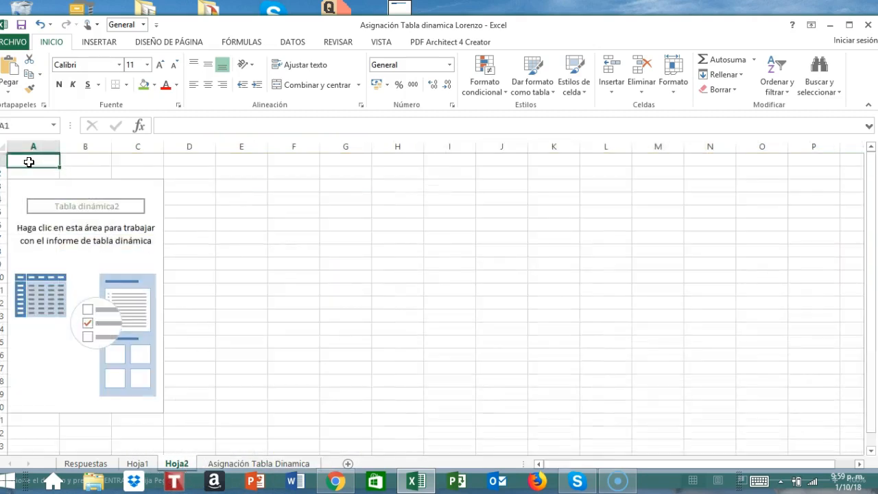
pyautogui.rightClick(29, 160)
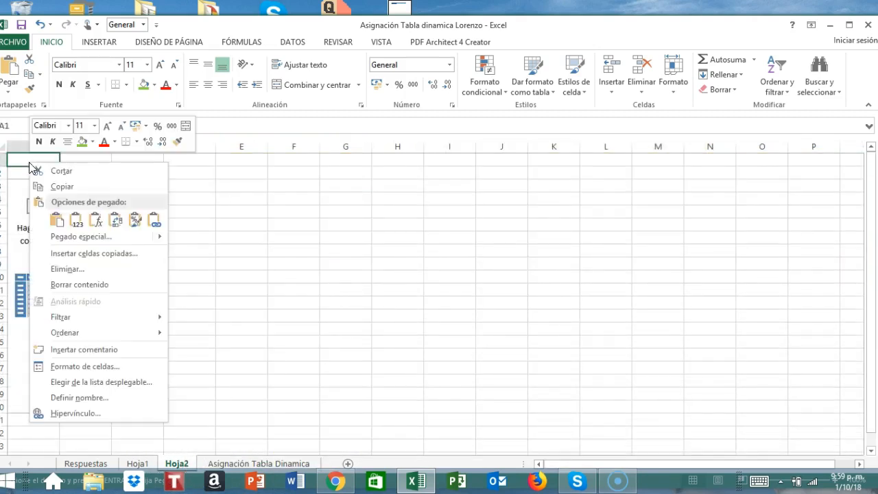
pyautogui.click(56, 220)
pyautogui.click(390, 268)
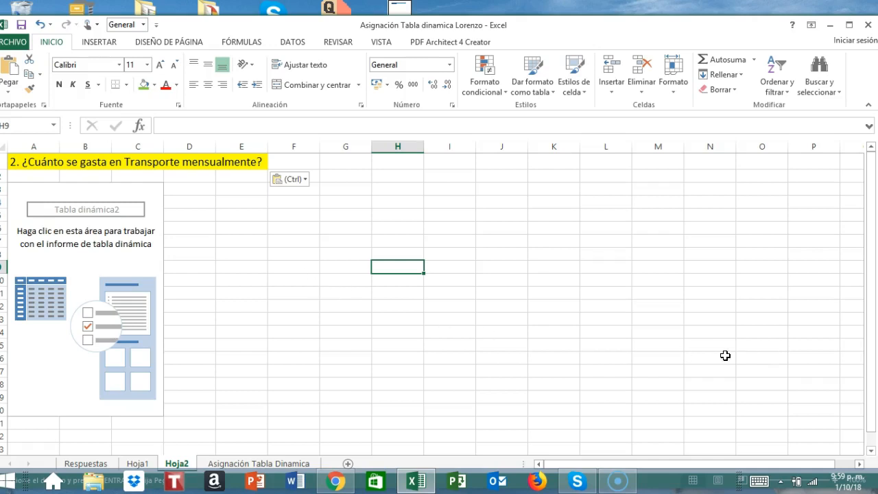
# Step: Fill cell A3, the first cell of the empty pivot table on Hoja2, with green
pyautogui.click(33, 195)
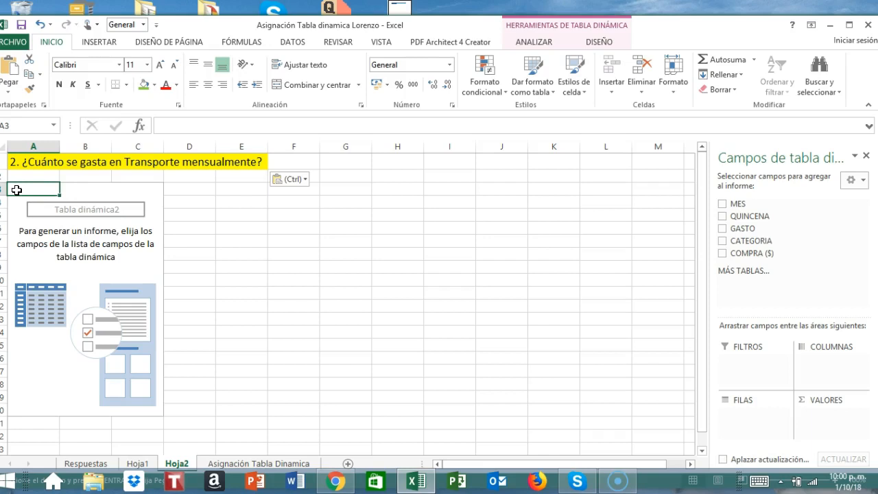
pyautogui.click(144, 85)
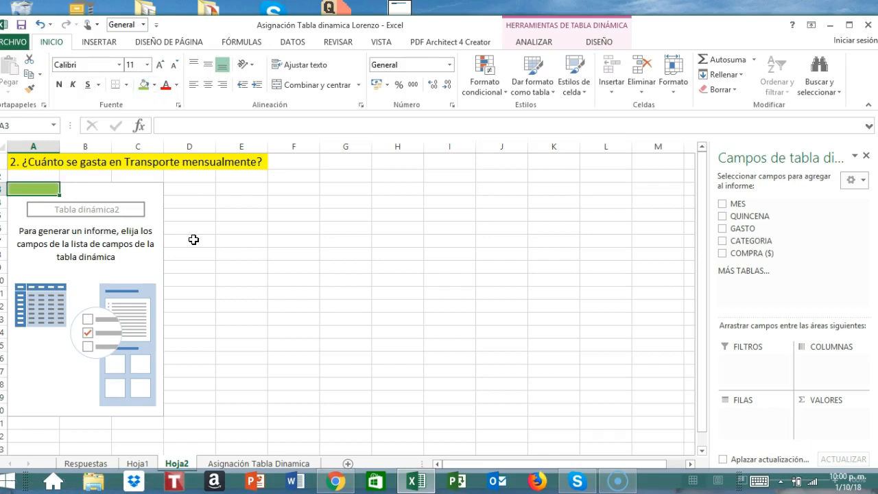
pyautogui.click(258, 256)
pyautogui.click(35, 191)
# Step: Check the TRANSPORTE entries under CATEGORIA in the source data and add CATEGORIA as the row field of the Hoja2 pivot table
pyautogui.click(268, 464)
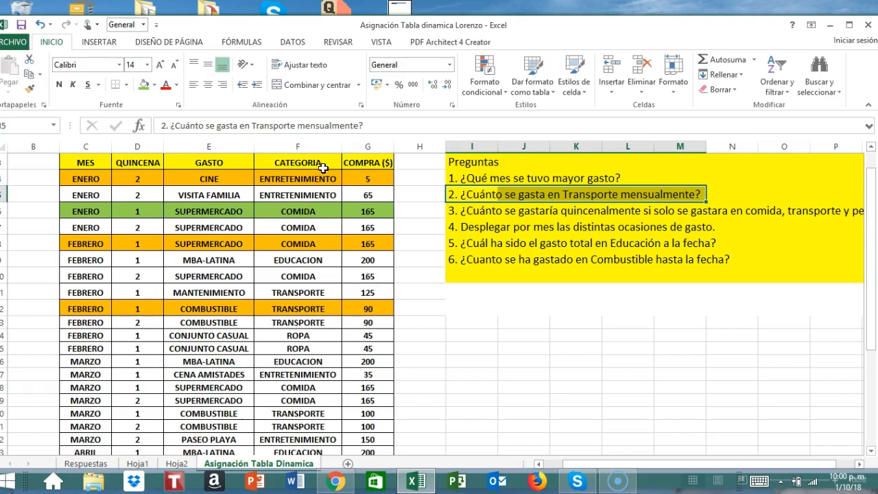
pyautogui.click(320, 312)
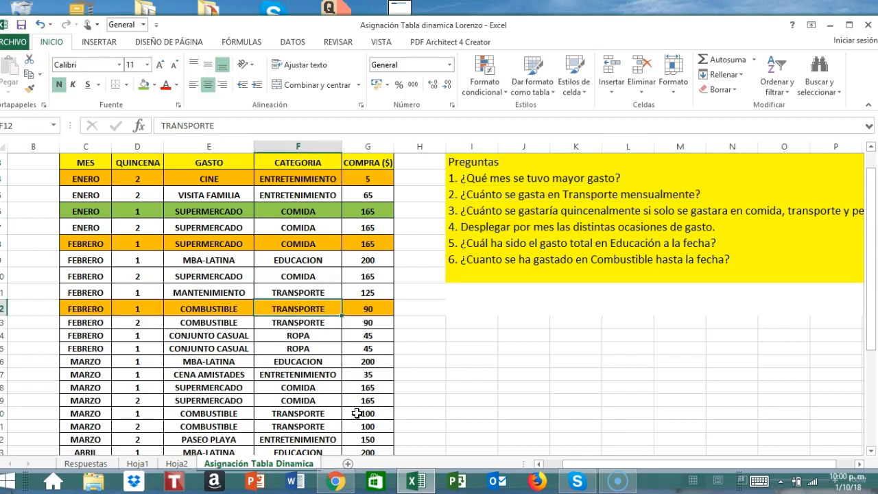
pyautogui.click(176, 464)
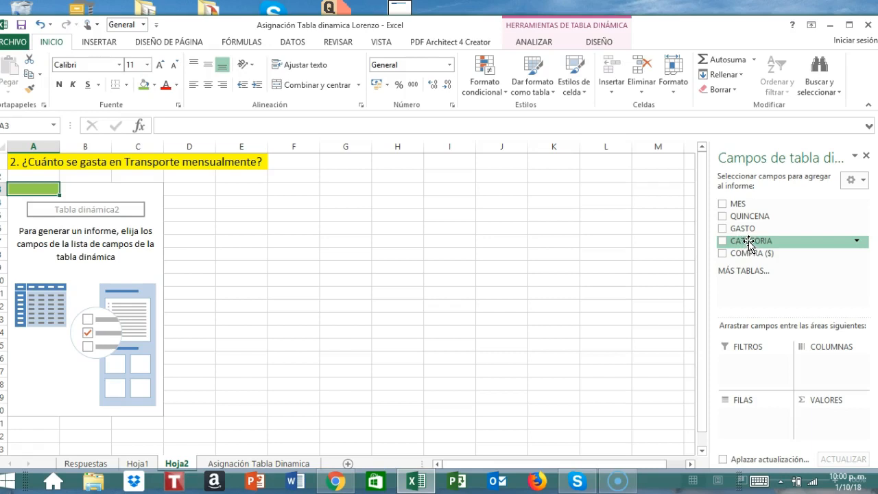
pyautogui.moveTo(749, 242); pyautogui.dragTo(745, 411)
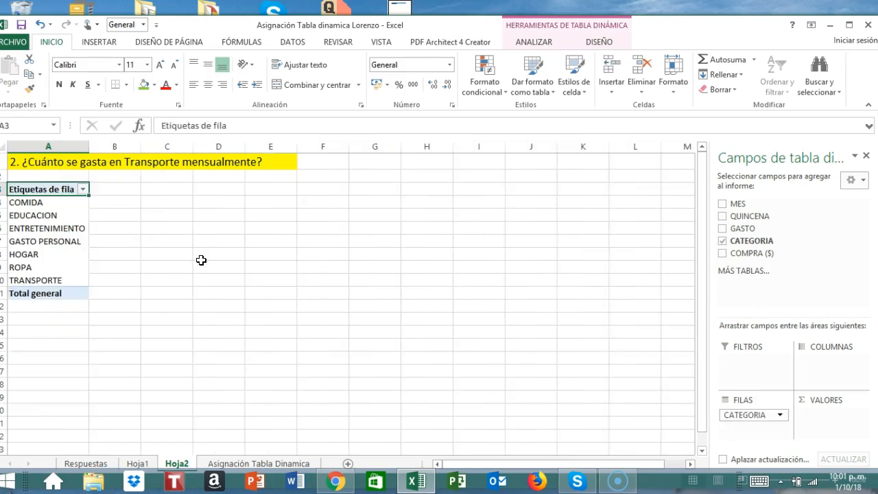
# Step: Look over the category row labels and add MES as the column field of the Hoja2 pivot table
pyautogui.click(60, 204)
pyautogui.click(68, 216)
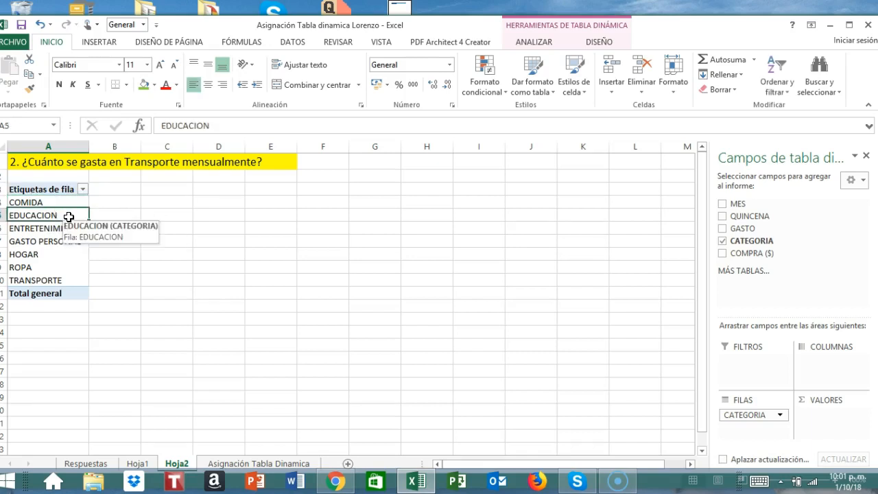
pyautogui.click(78, 230)
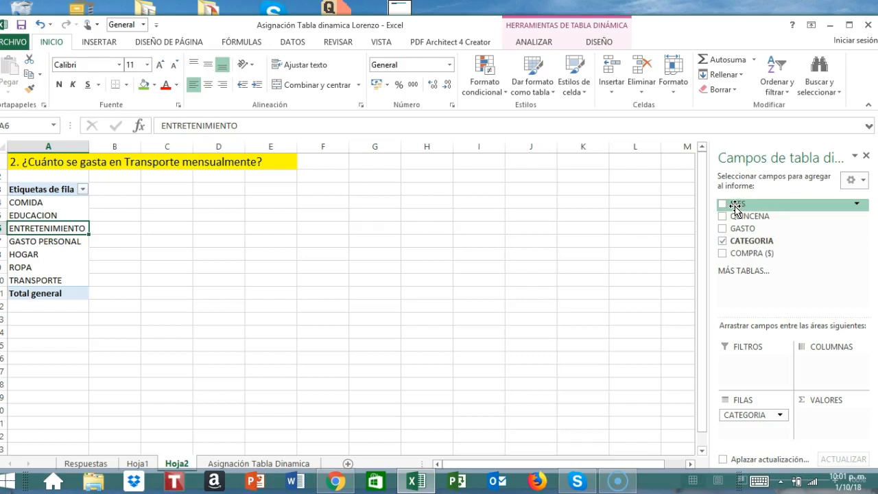
pyautogui.moveTo(734, 208); pyautogui.dragTo(823, 364)
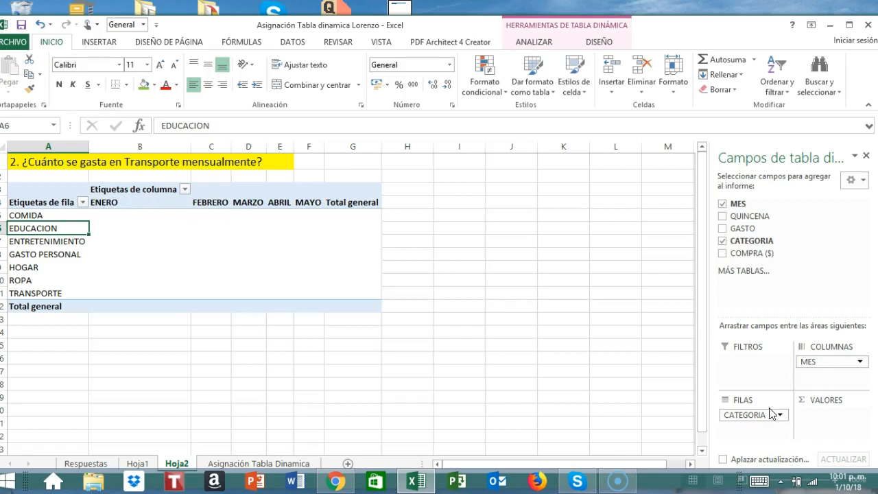
# Step: Review the month headings and the TRANSPORTE row, and add COMPRA ($) to the pivot table as the summed value
pyautogui.click(123, 203)
pyautogui.click(206, 202)
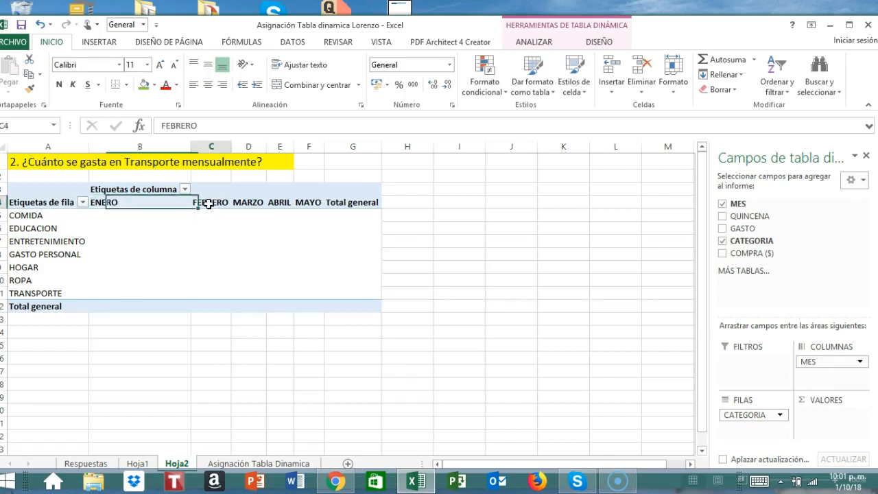
pyautogui.click(257, 206)
pyautogui.click(279, 204)
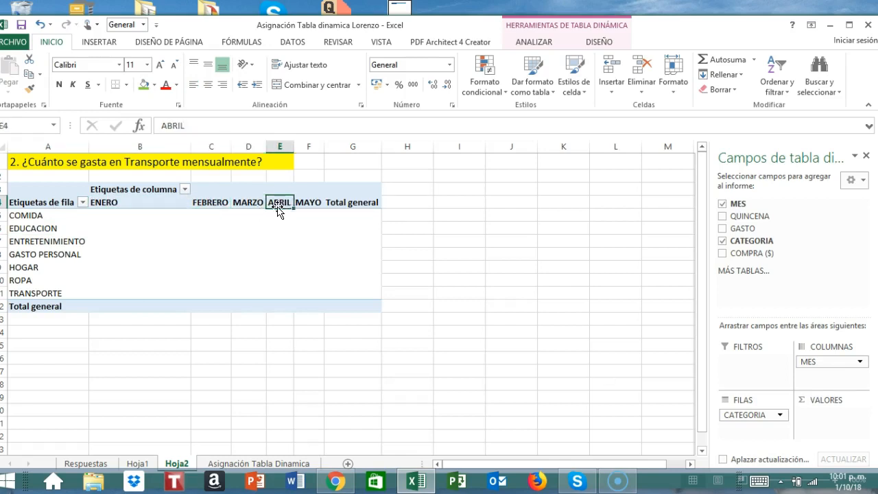
pyautogui.click(306, 203)
pyautogui.click(339, 202)
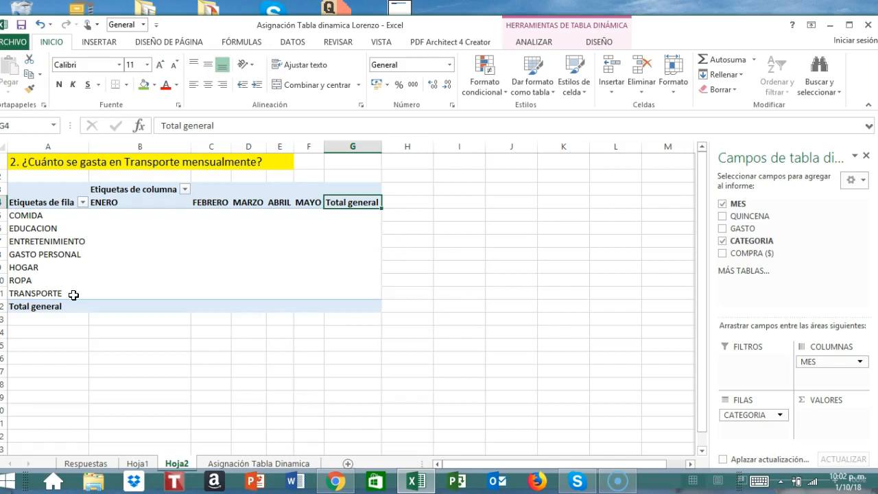
pyautogui.click(112, 294)
pyautogui.moveTo(191, 292); pyautogui.dragTo(332, 291)
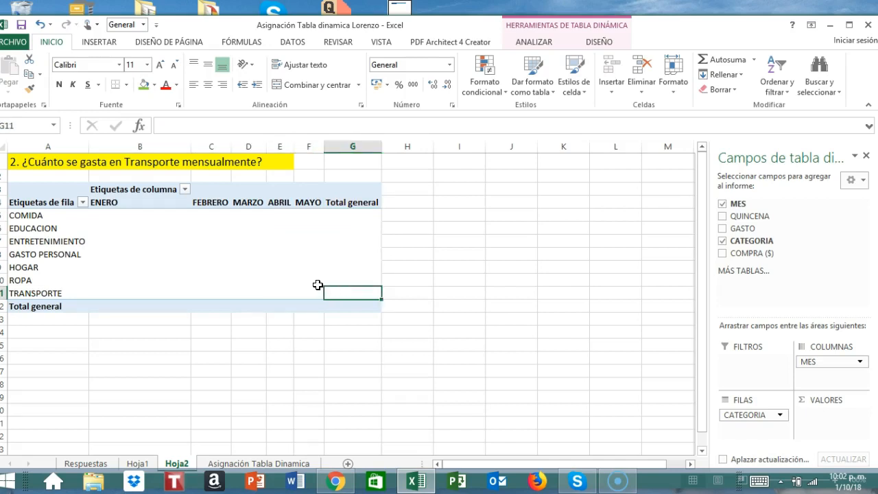
pyautogui.click(722, 254)
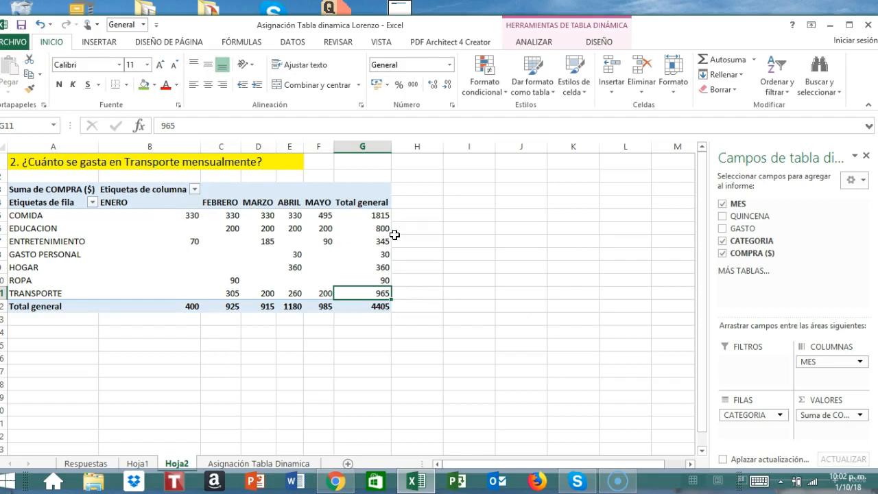
# Step: Center the headings, category labels and amounts of the Hoja2 pivot table, from Etiquetas de fila through the Total general row
pyautogui.moveTo(89, 215); pyautogui.dragTo(361, 306)
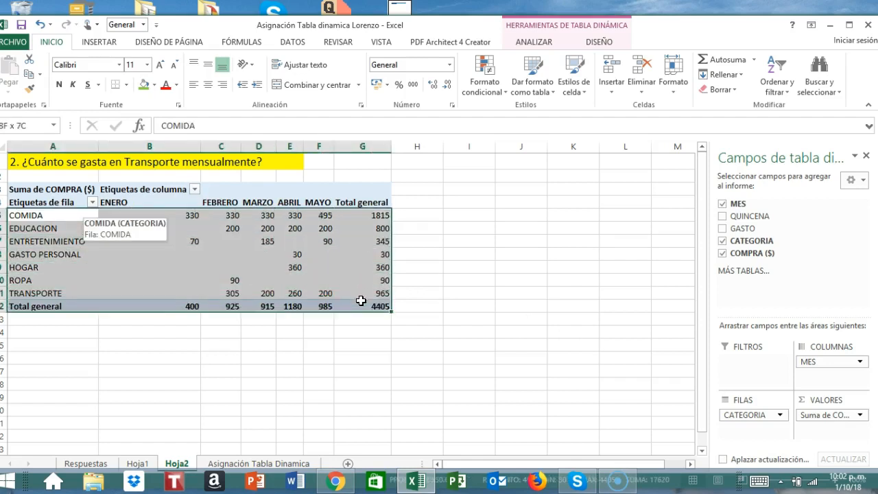
pyautogui.click(208, 85)
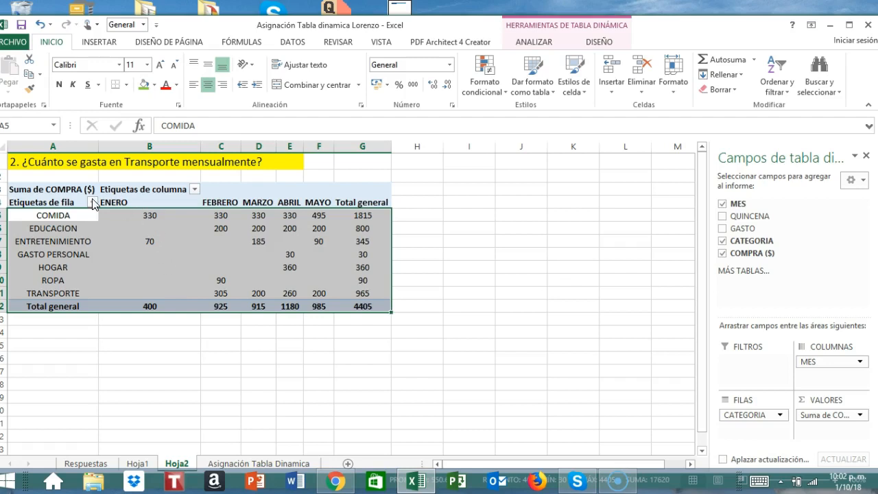
pyautogui.moveTo(22, 200); pyautogui.dragTo(360, 306)
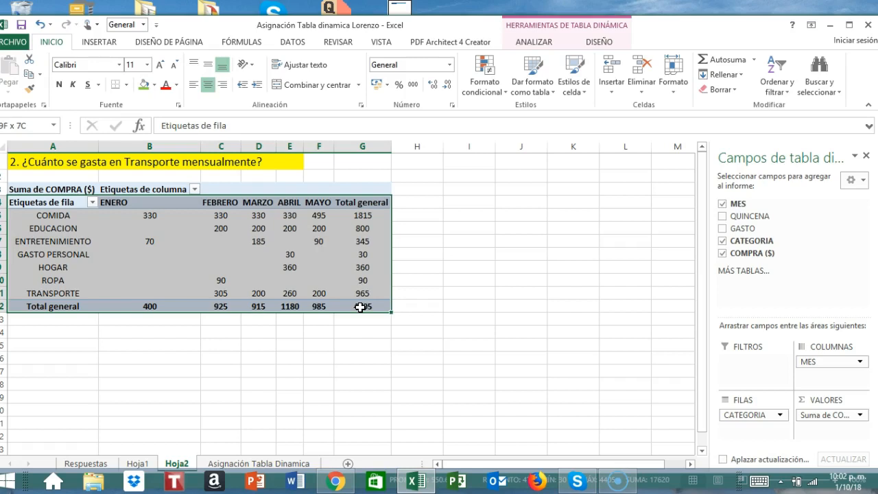
pyautogui.click(208, 88)
pyautogui.click(208, 88)
pyautogui.click(207, 88)
pyautogui.click(546, 321)
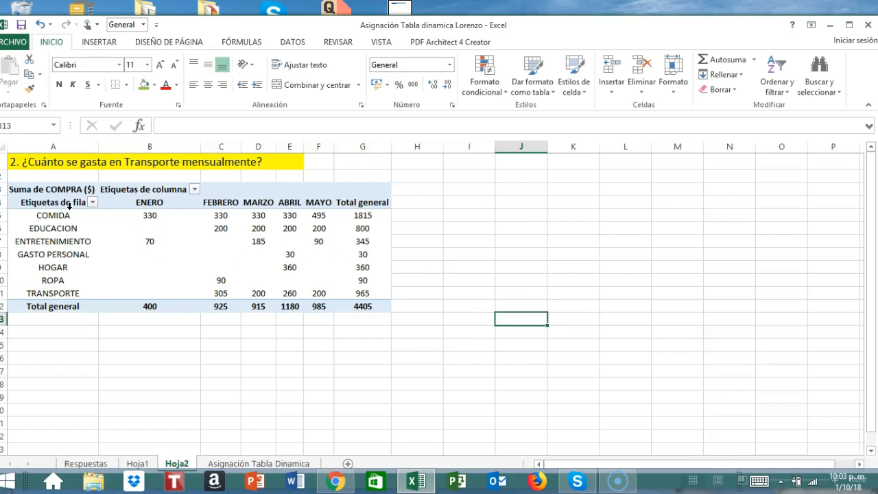
# Step: Dismiss the pop-up notification and filter the pivot table's row labels to TRANSPORTE only
pyautogui.click(133, 203)
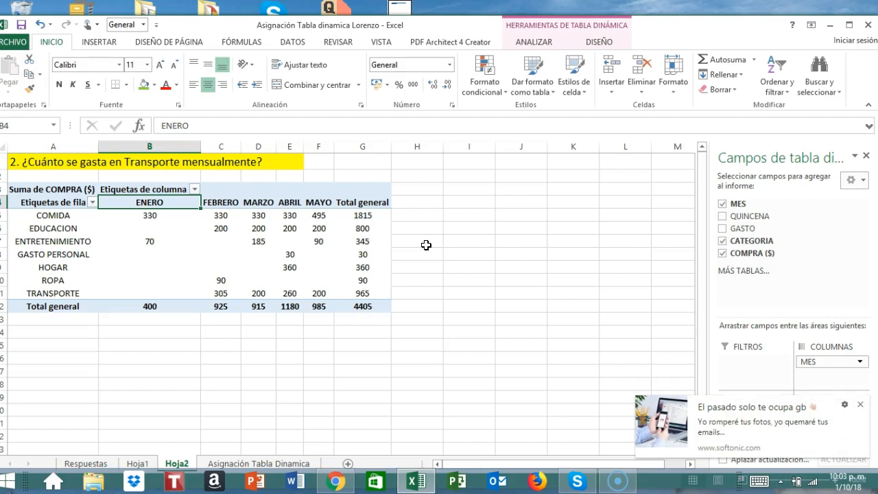
pyautogui.click(860, 405)
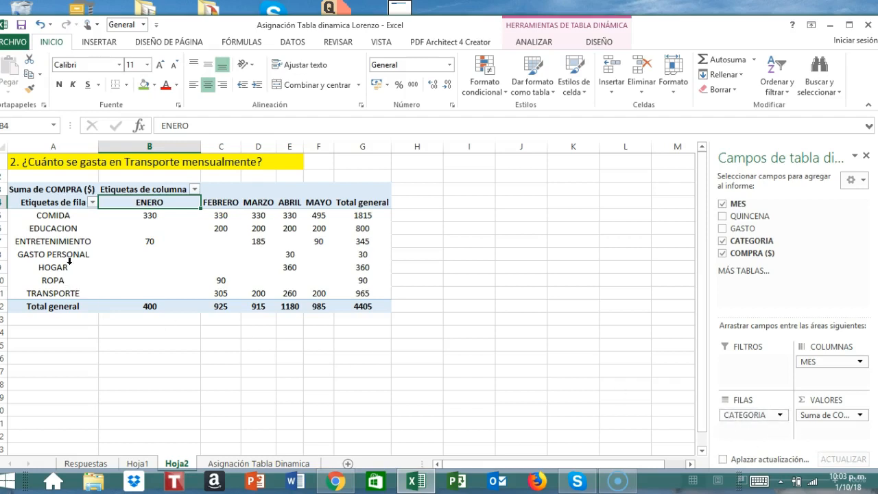
pyautogui.click(60, 217)
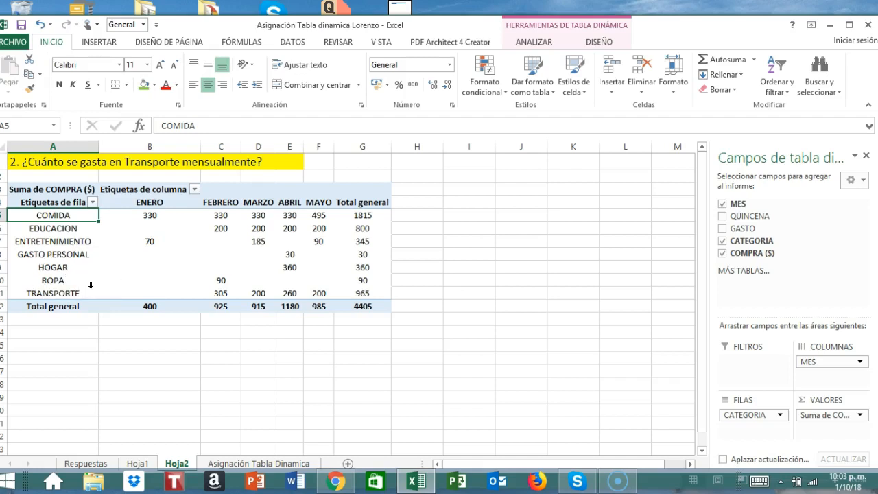
pyautogui.click(93, 202)
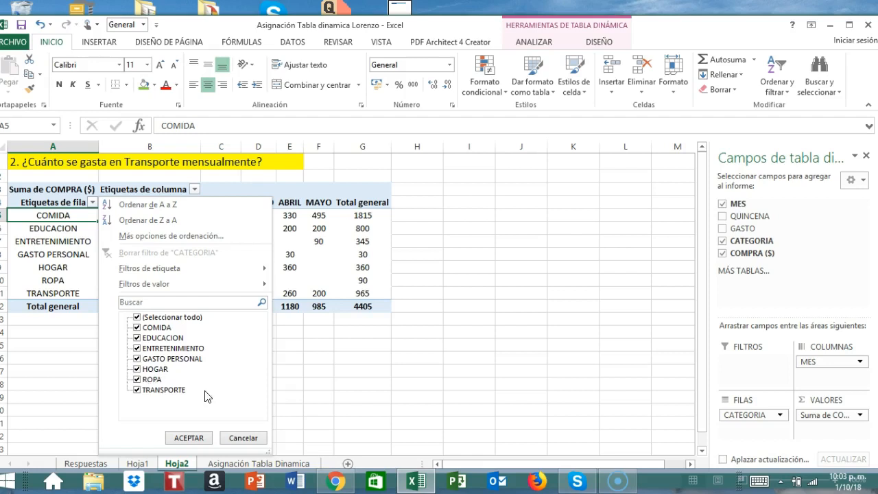
pyautogui.click(137, 318)
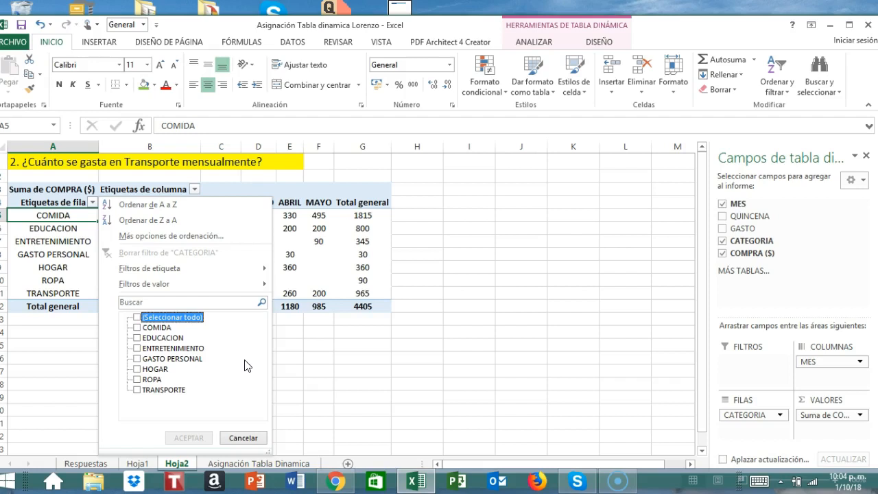
pyautogui.click(137, 317)
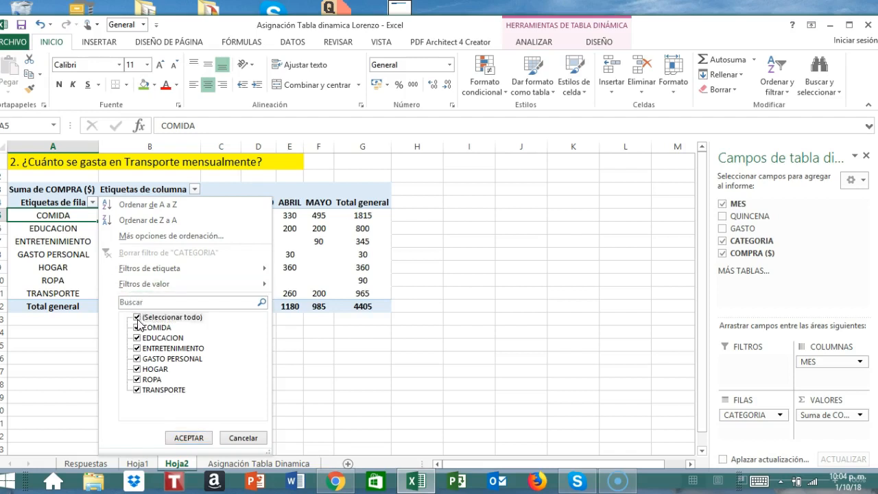
pyautogui.click(138, 318)
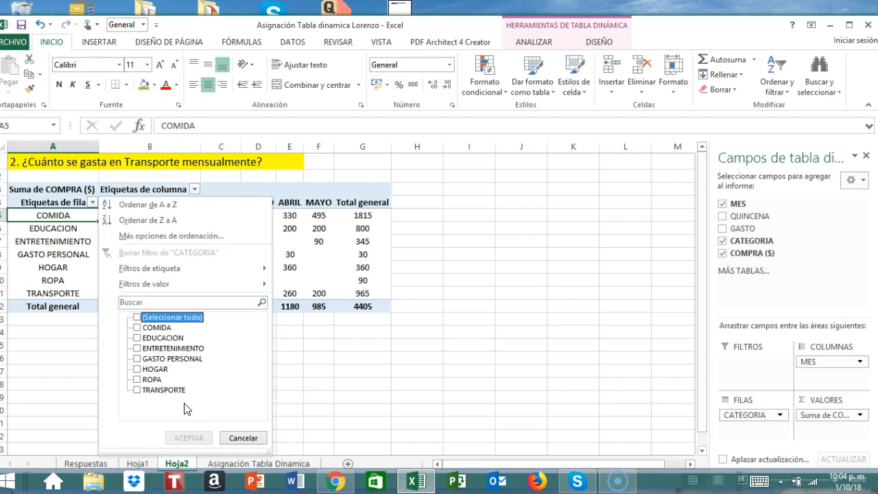
pyautogui.click(137, 390)
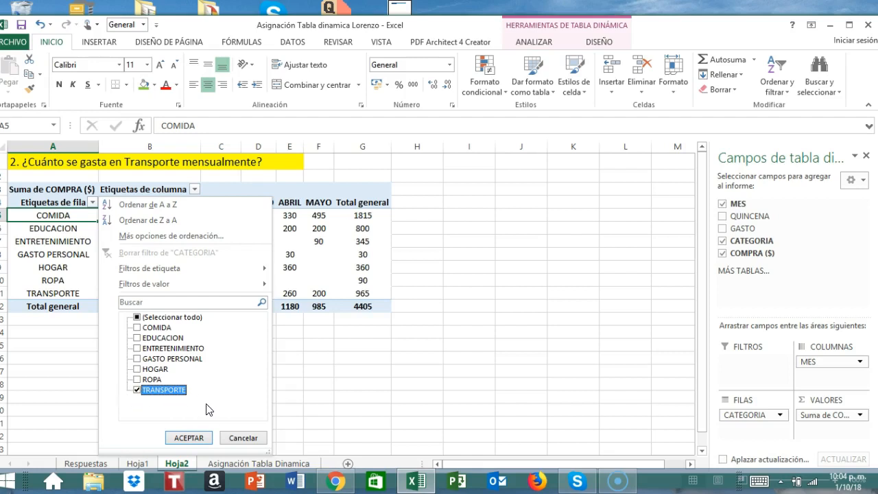
pyautogui.click(191, 440)
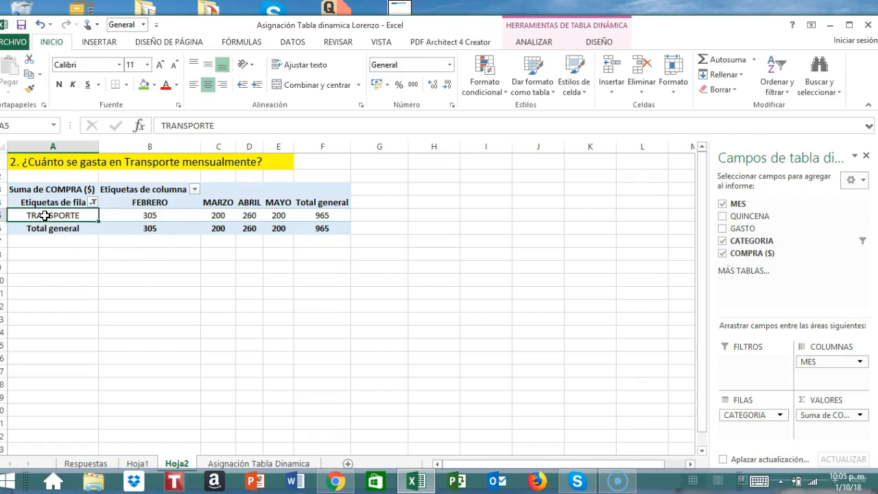
# Step: Check the TRANSPORTE amounts for FEBRERO, MARZO, ABRIL and MAYO and the row's grand total
pyautogui.click(135, 219)
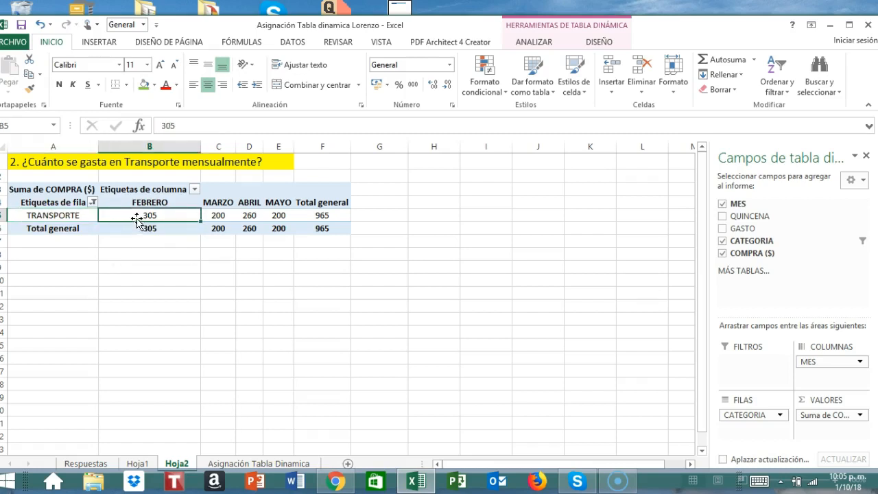
pyautogui.click(223, 216)
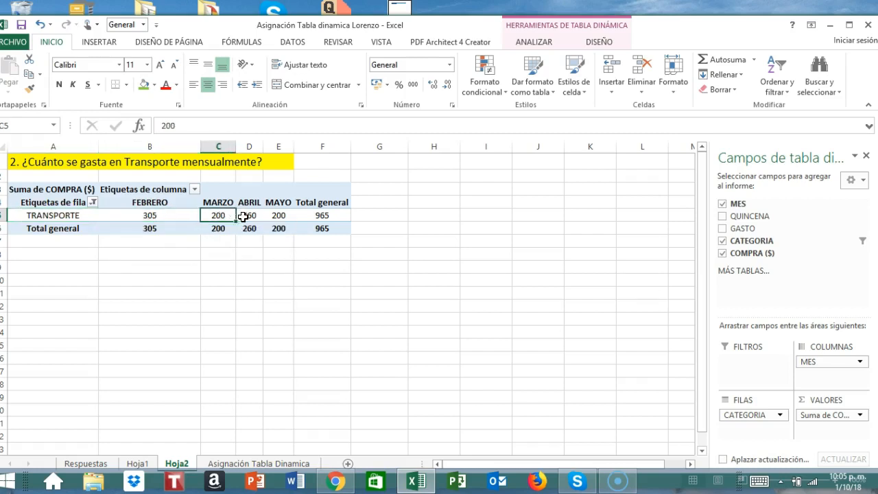
pyautogui.click(247, 216)
pyautogui.click(279, 218)
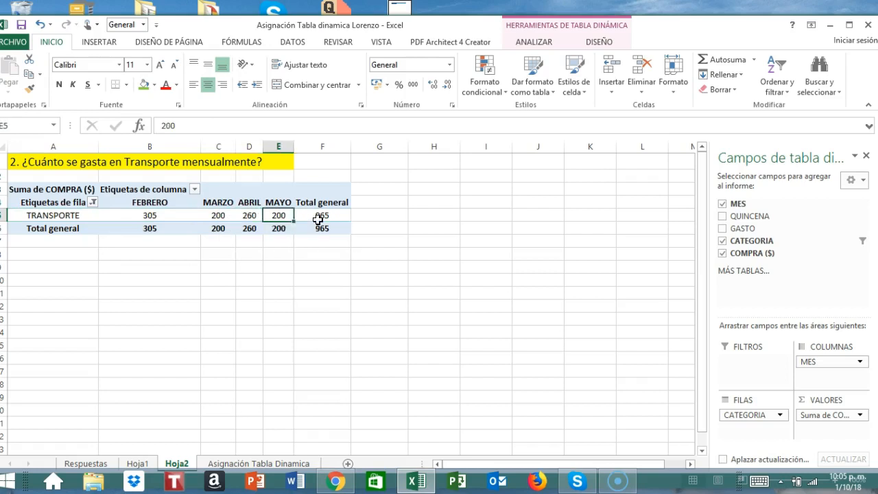
pyautogui.click(318, 220)
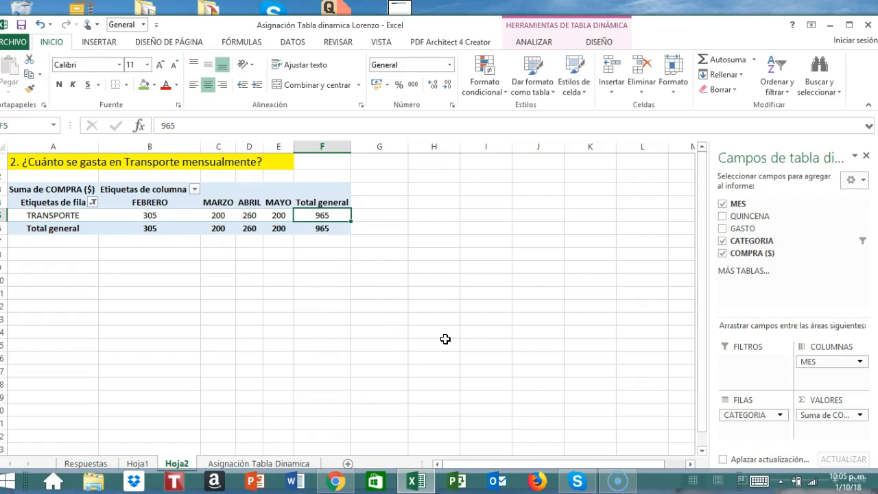
# Step: Create a pivot table on a new worksheet from the source data C3:G37 of the Asignación Tabla Dinamica sheet
pyautogui.click(258, 463)
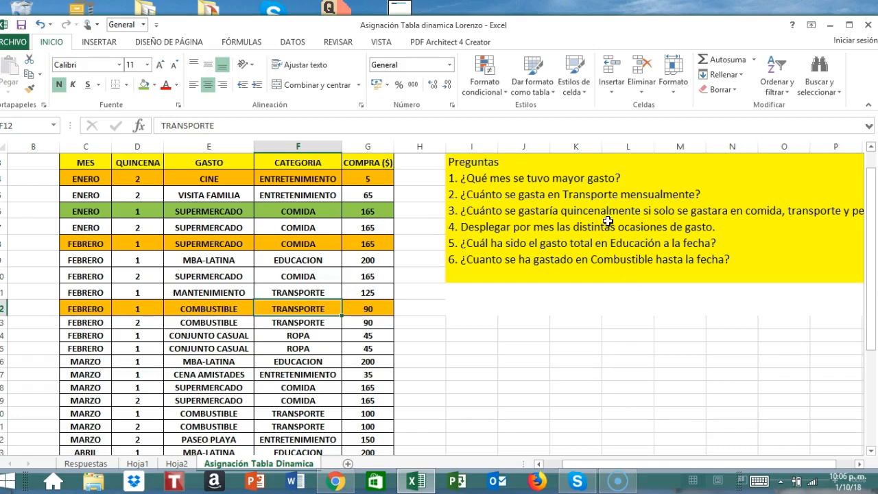
pyautogui.scroll(1, 452, 281)
pyautogui.scroll(-1, 454, 281)
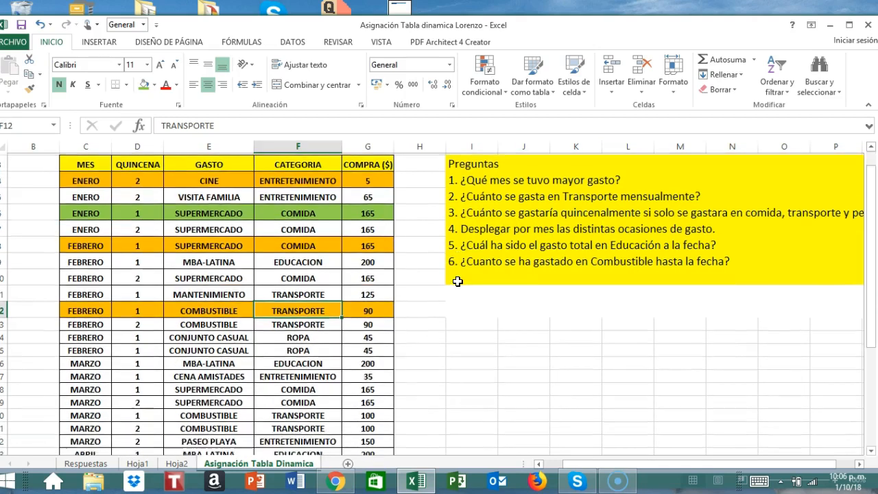
pyautogui.scroll(1, 461, 282)
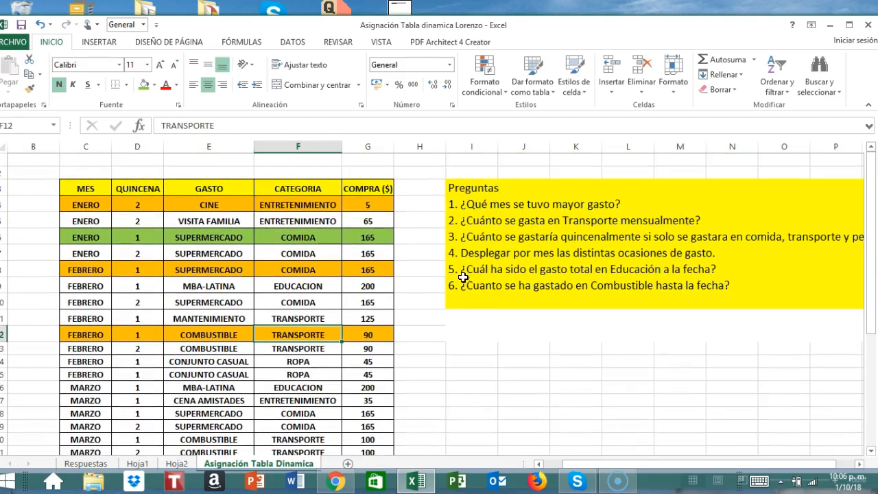
pyautogui.click(66, 184)
pyautogui.moveTo(66, 184); pyautogui.dragTo(350, 418)
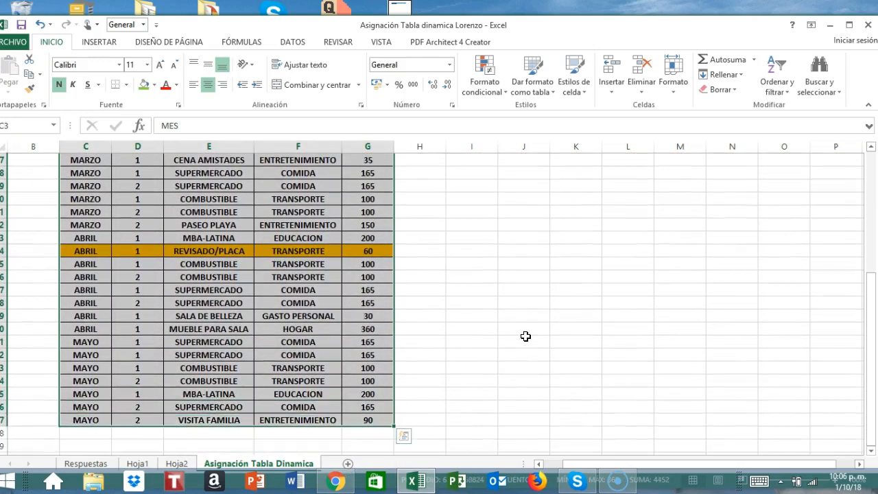
pyautogui.scroll(5, 531, 338)
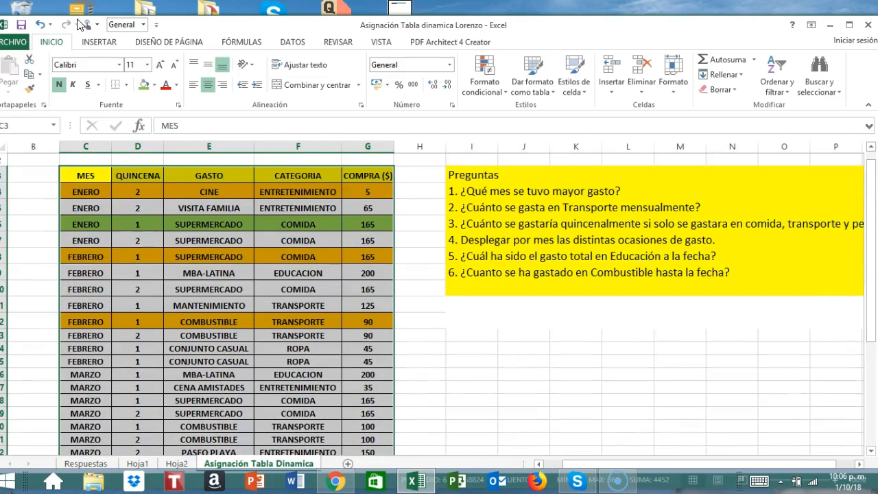
pyautogui.click(99, 42)
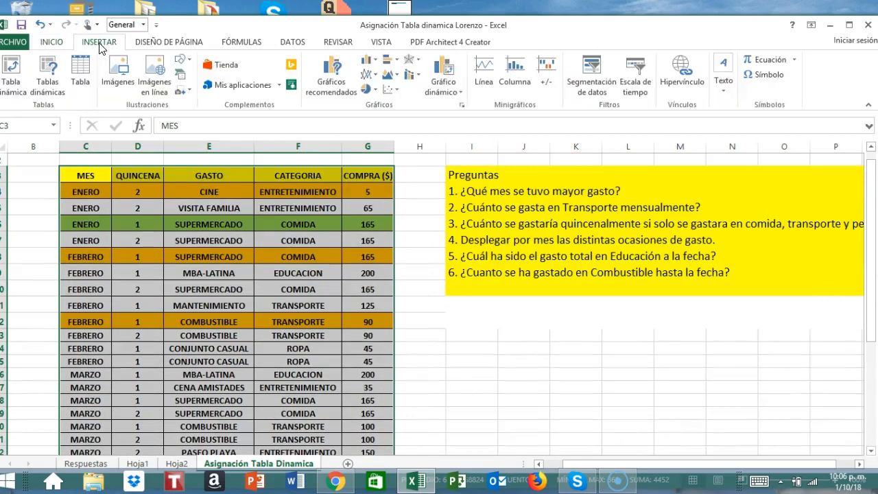
pyautogui.click(11, 74)
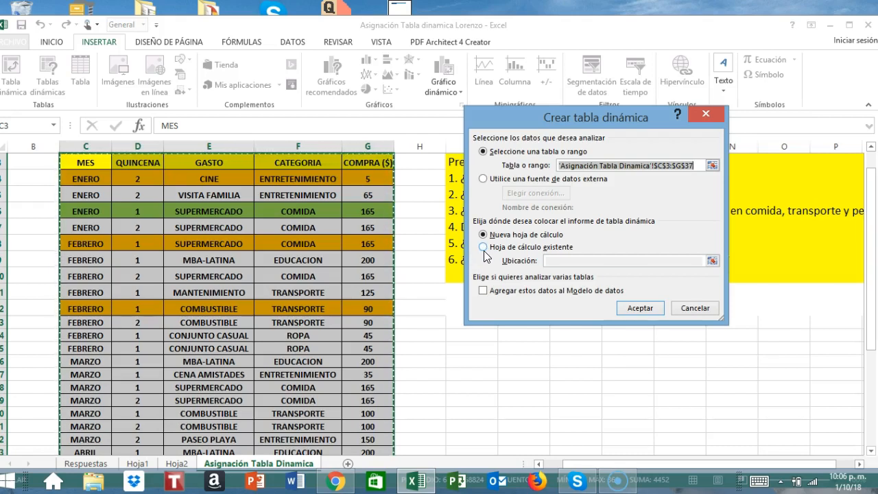
pyautogui.click(633, 311)
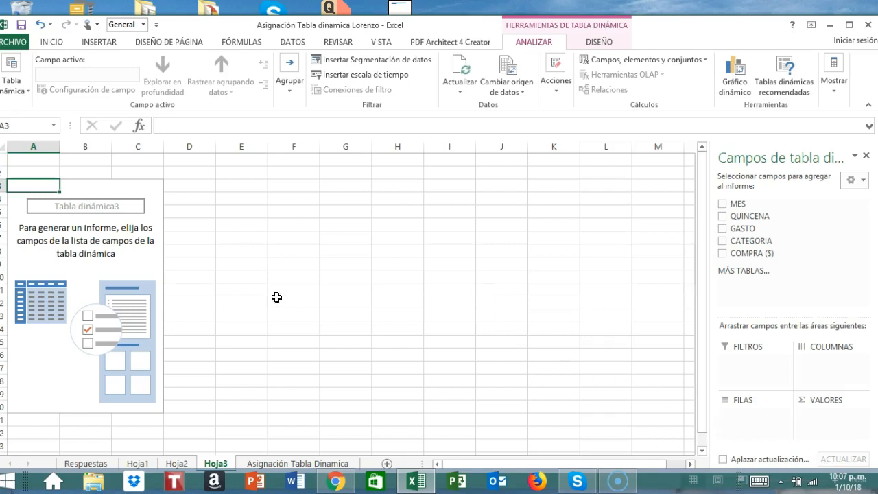
# Step: Copy question 3 from the Preguntas list on the Asignación Tabla Dinamica sheet into cell A1 of Hoja3
pyautogui.click(281, 465)
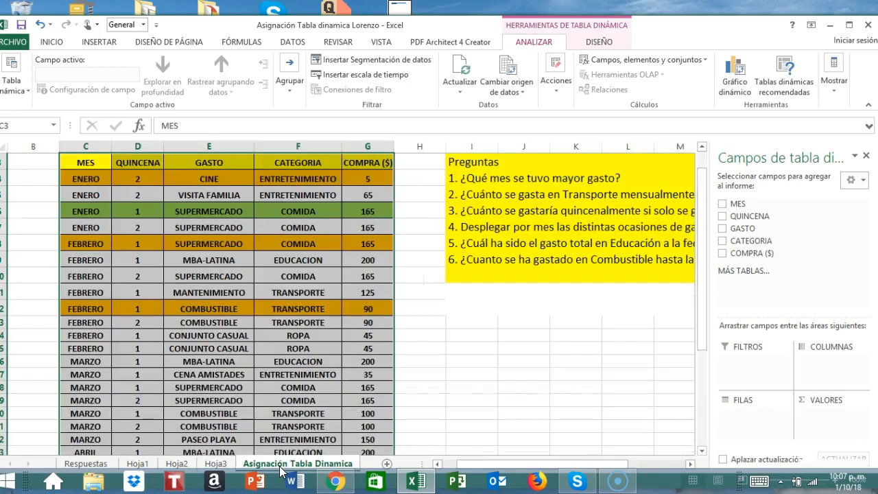
pyautogui.moveTo(451, 210); pyautogui.dragTo(767, 207)
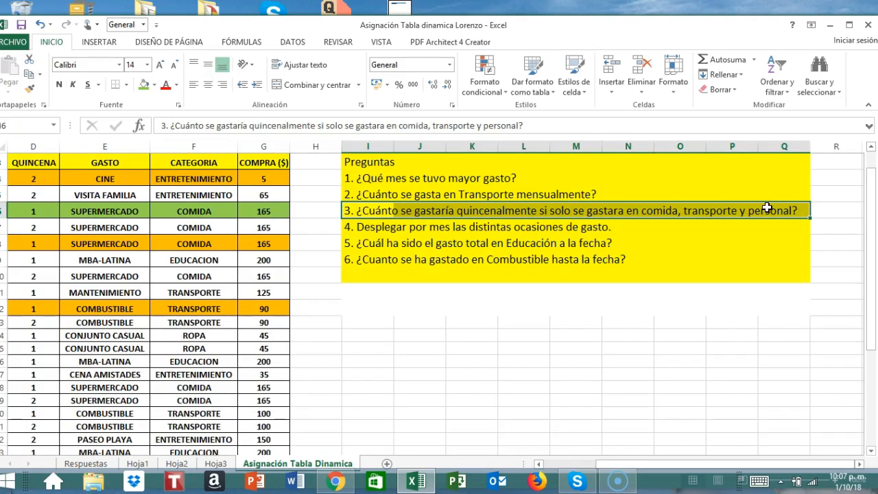
pyautogui.rightClick(767, 208)
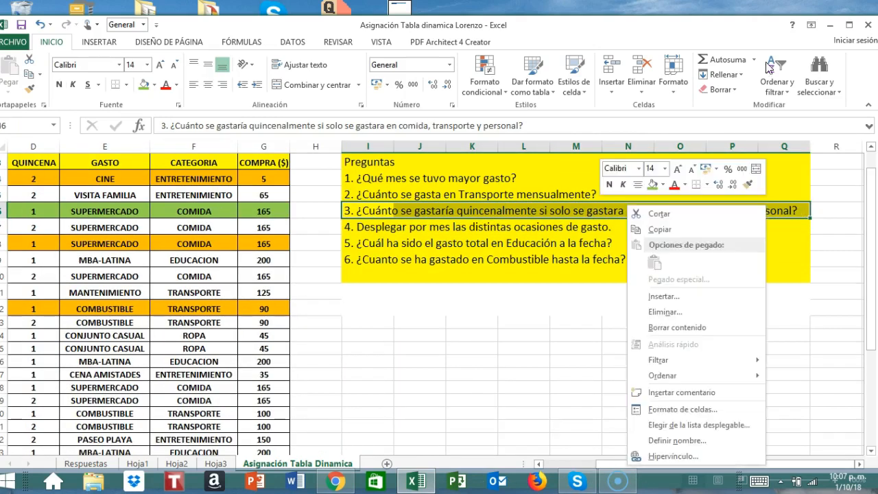
pyautogui.click(664, 230)
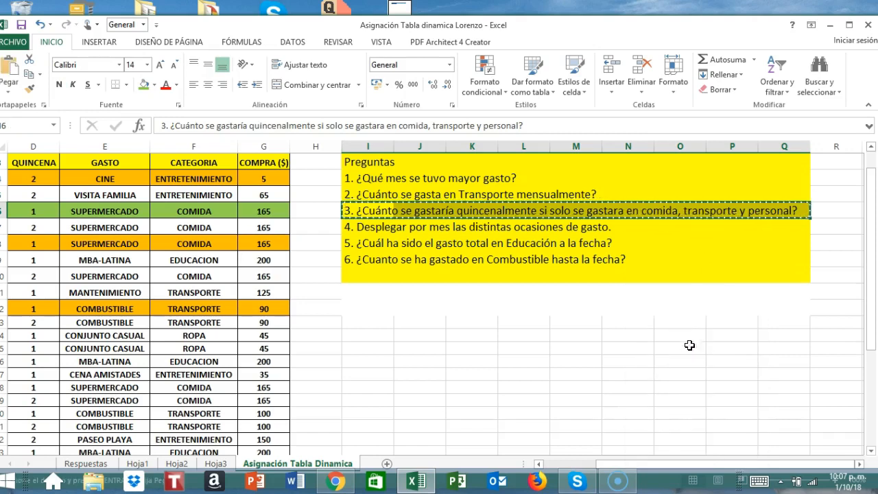
pyautogui.click(221, 466)
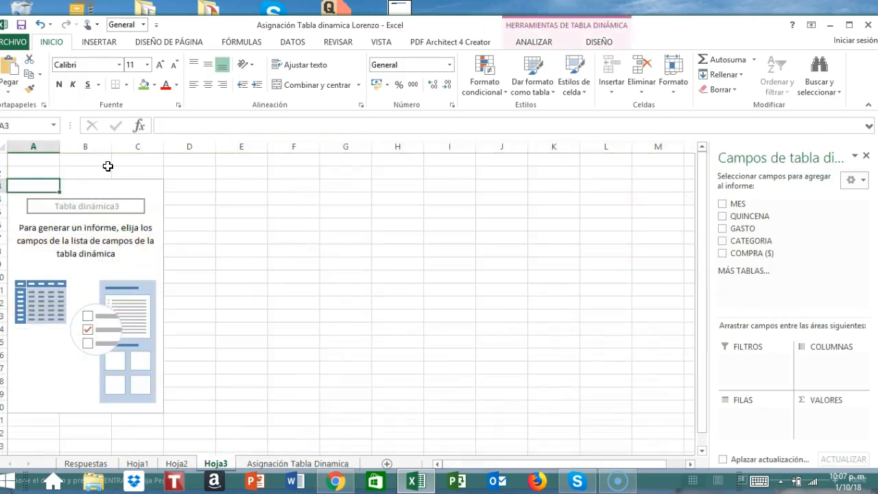
pyautogui.click(23, 158)
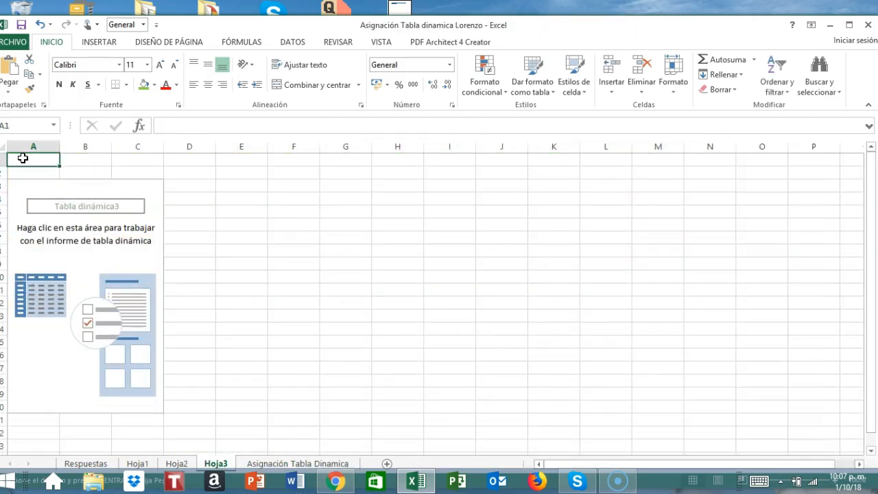
pyautogui.rightClick(23, 158)
pyautogui.click(50, 216)
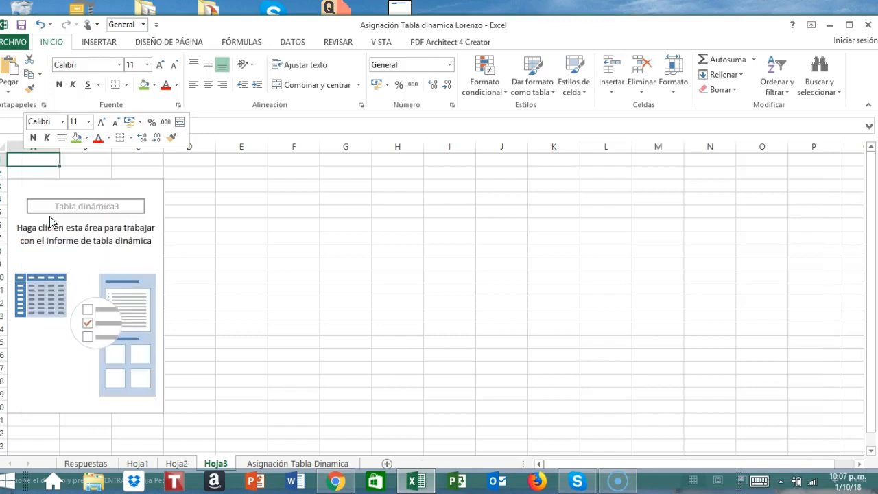
pyautogui.click(411, 253)
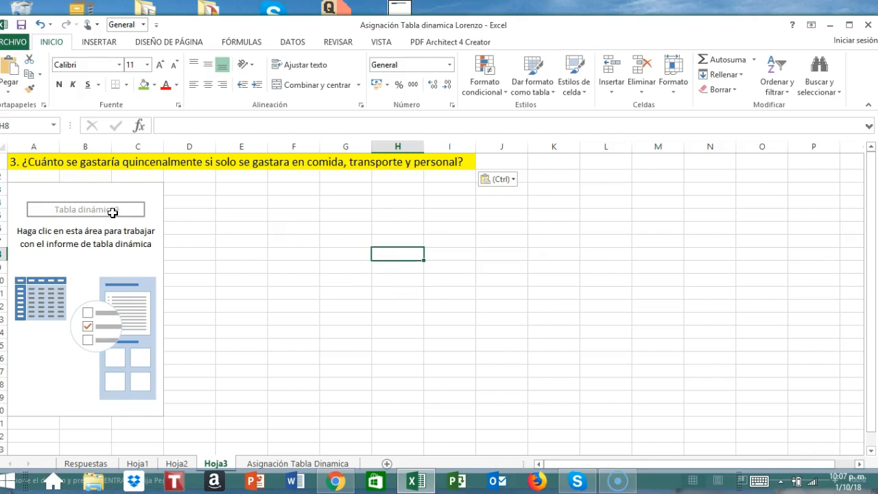
# Step: Place the QUINCENA field in the rows area of the Hoja3 pivot table
pyautogui.click(17, 193)
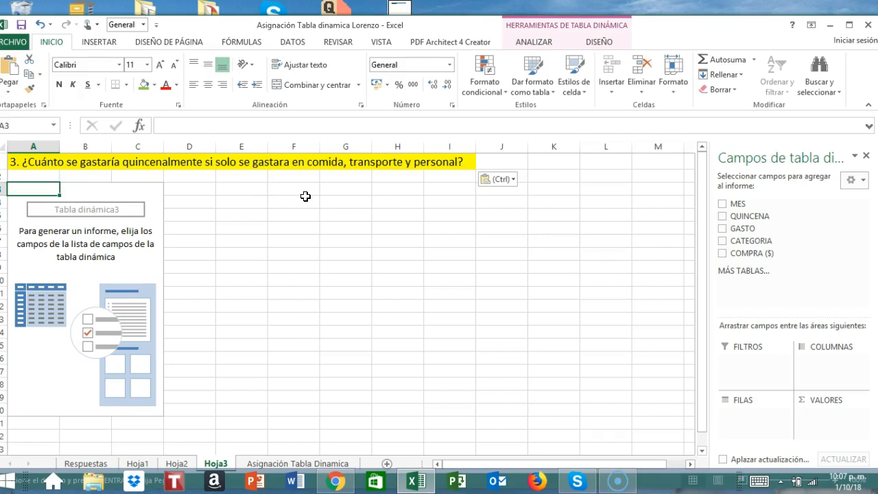
pyautogui.click(723, 216)
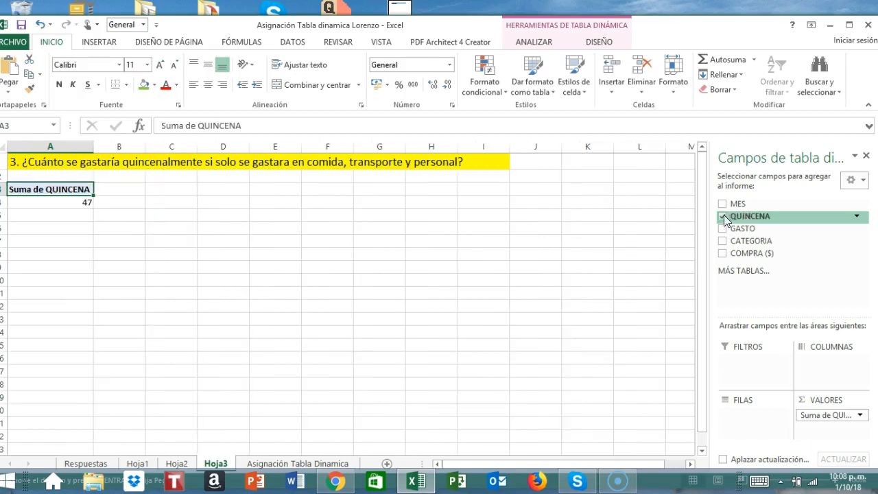
pyautogui.click(722, 216)
pyautogui.moveTo(751, 218); pyautogui.dragTo(739, 423)
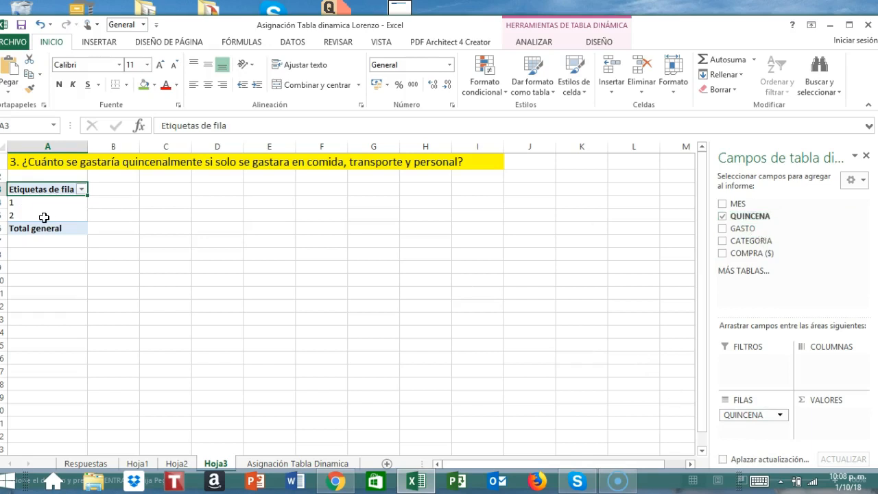
# Step: Examine the fortnight numbers in the QUINCENA column of the source table and return to Hoja3
pyautogui.click(302, 463)
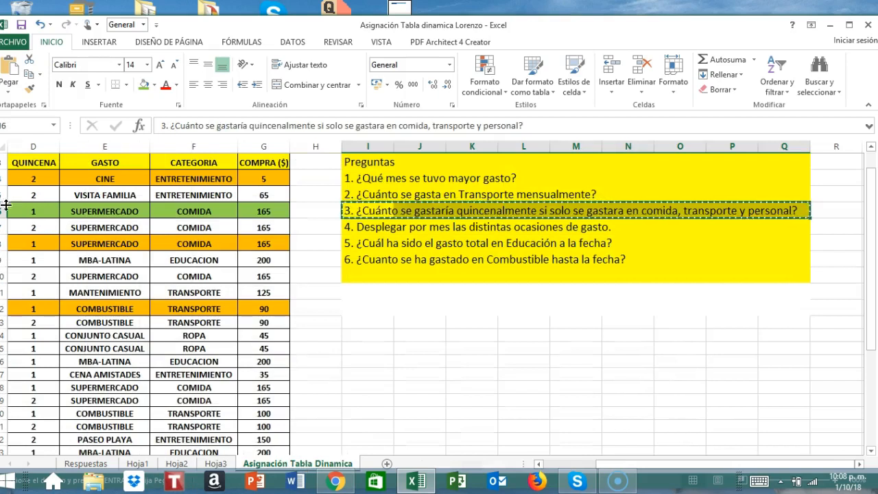
pyautogui.click(25, 162)
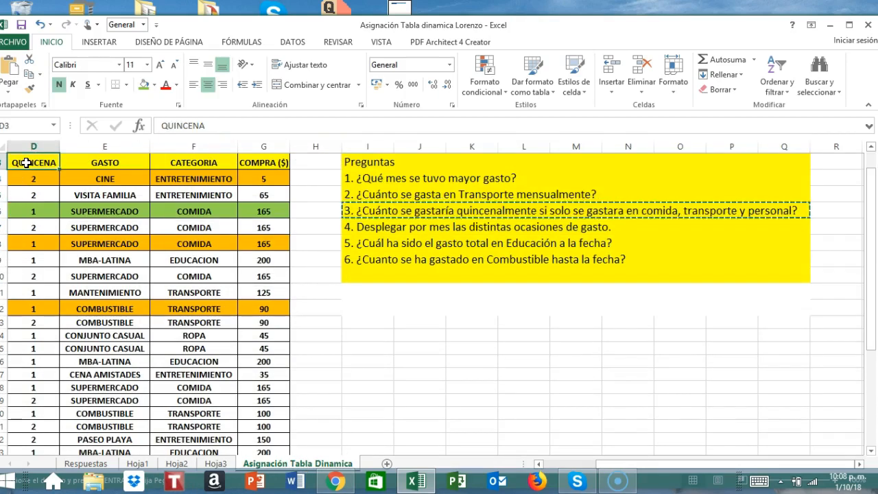
pyautogui.click(43, 214)
pyautogui.click(44, 196)
pyautogui.click(39, 231)
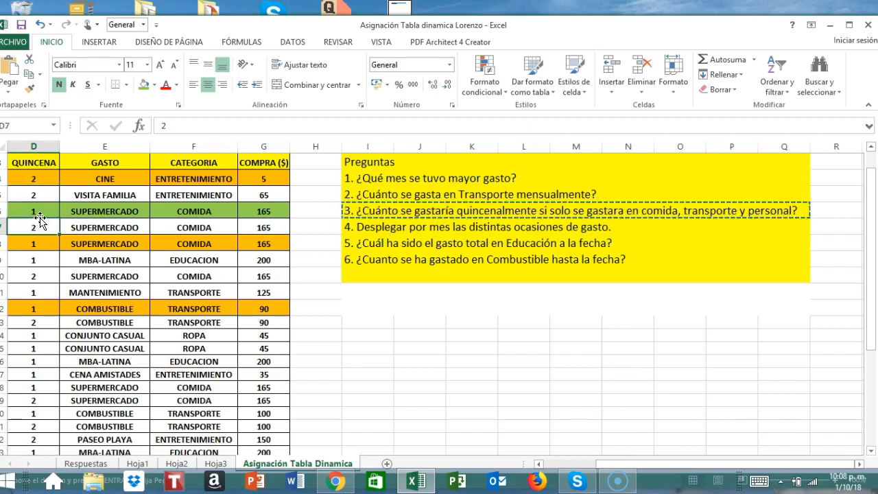
pyautogui.click(42, 213)
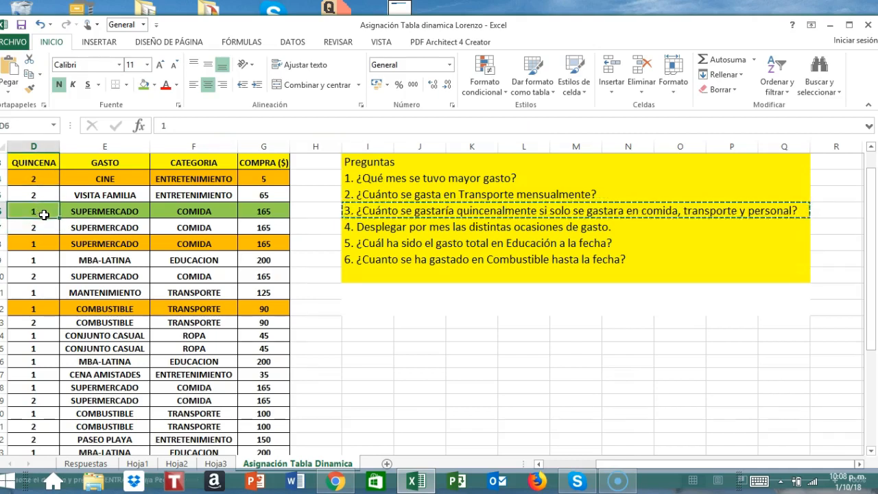
pyautogui.click(214, 464)
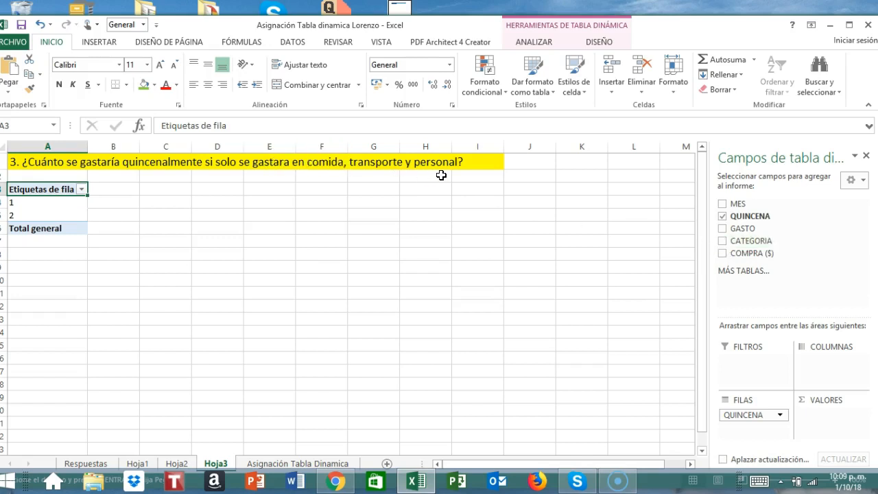
# Step: Fill one COMIDA, one TRANSPORTE and the GASTO PERSONAL cell (F10, F11, F29) green in the source table's CATEGORIA column
pyautogui.click(281, 464)
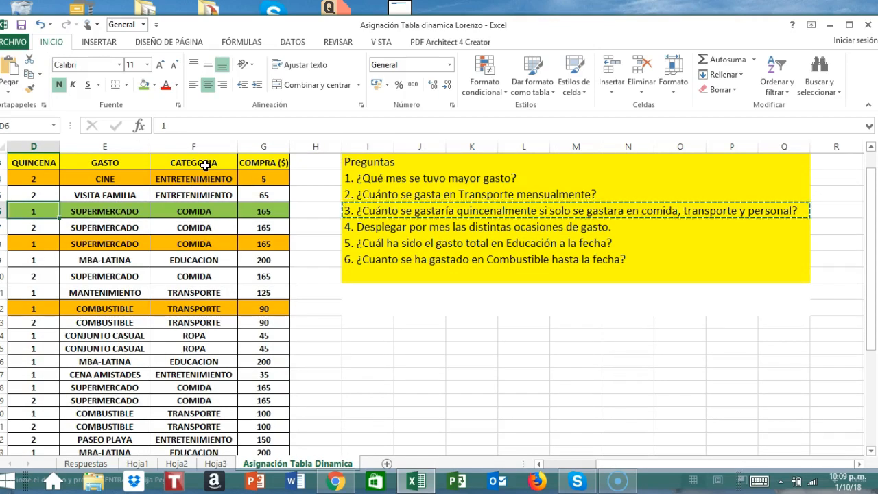
pyautogui.click(201, 271)
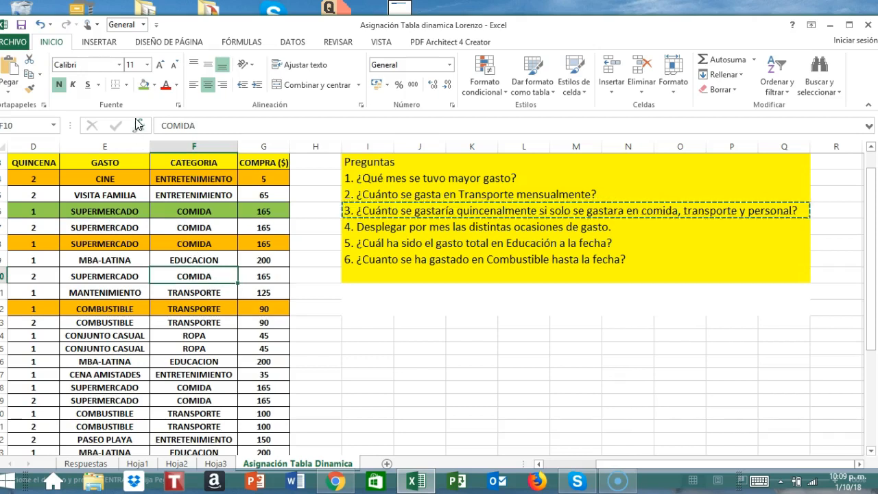
pyautogui.click(143, 85)
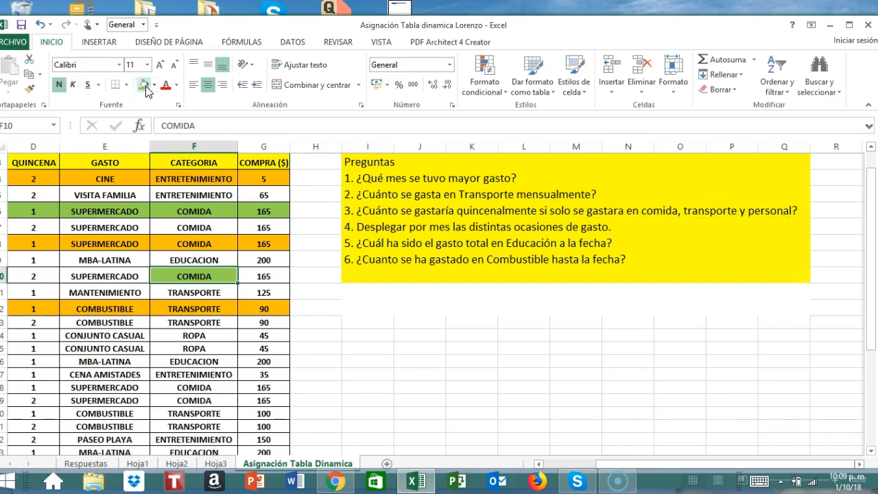
pyautogui.click(216, 295)
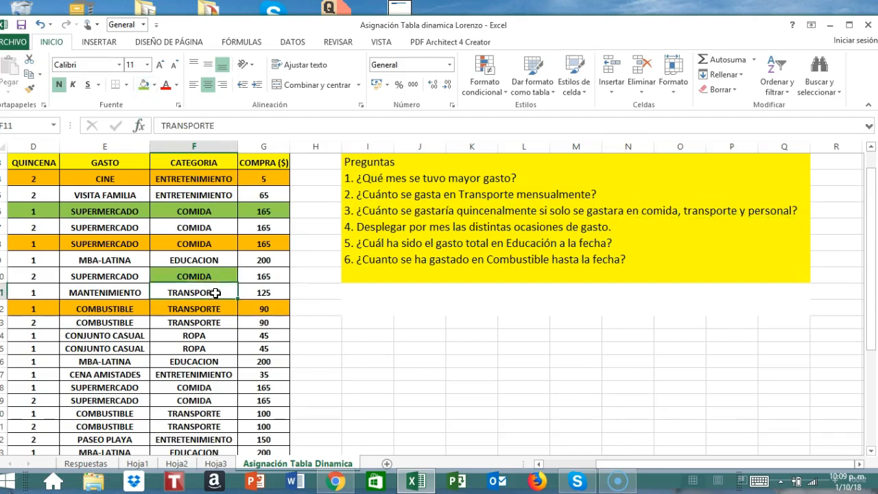
pyautogui.click(143, 84)
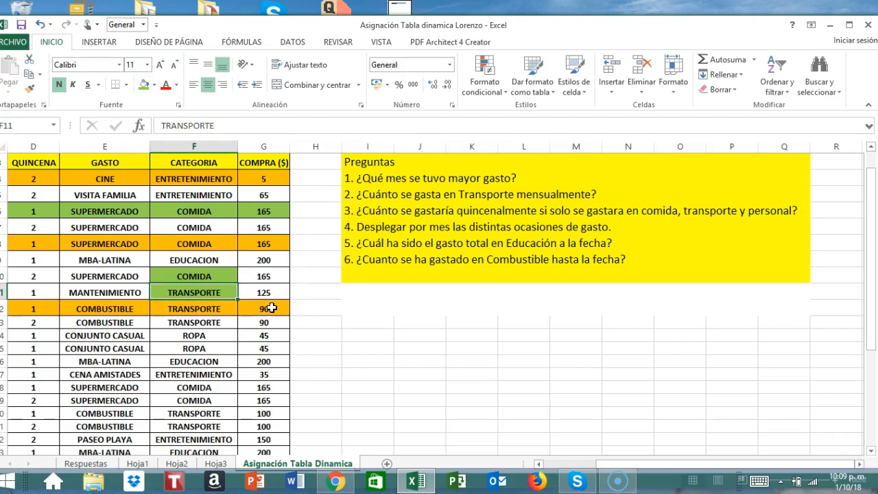
pyautogui.scroll(-3, 271, 308)
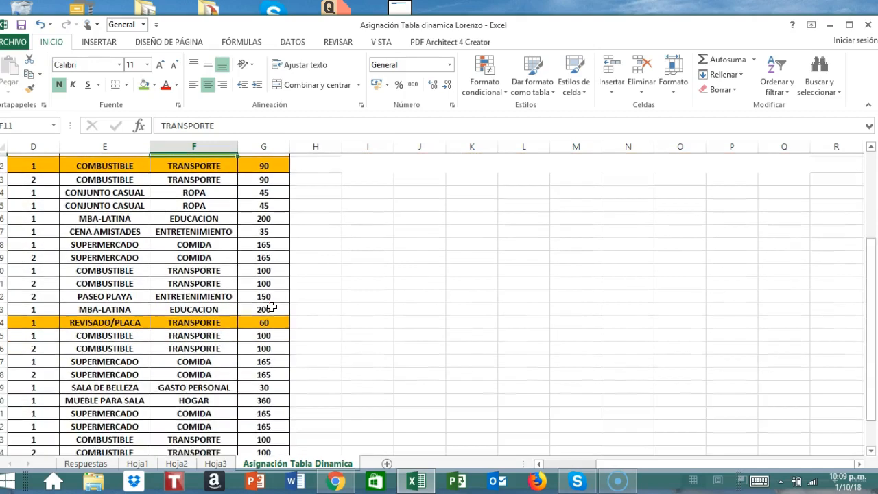
pyautogui.click(209, 385)
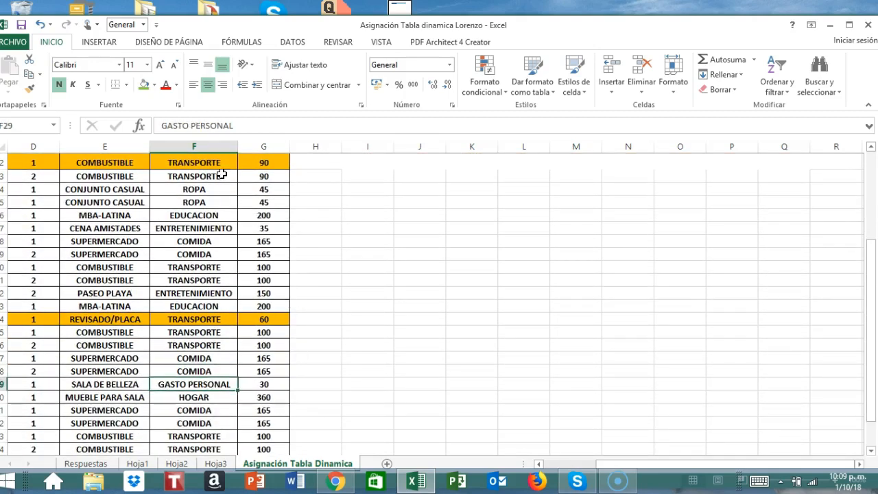
pyautogui.click(143, 85)
pyautogui.scroll(3, 316, 203)
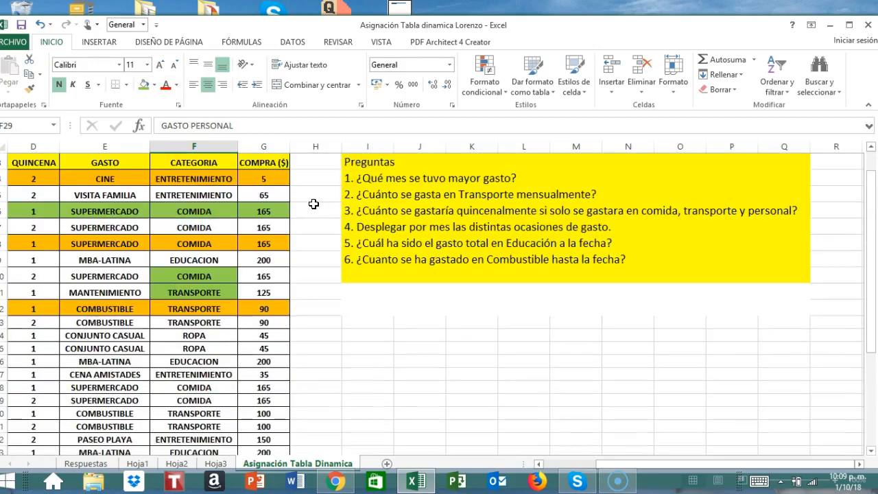
pyautogui.scroll(2, 321, 207)
pyautogui.click(170, 190)
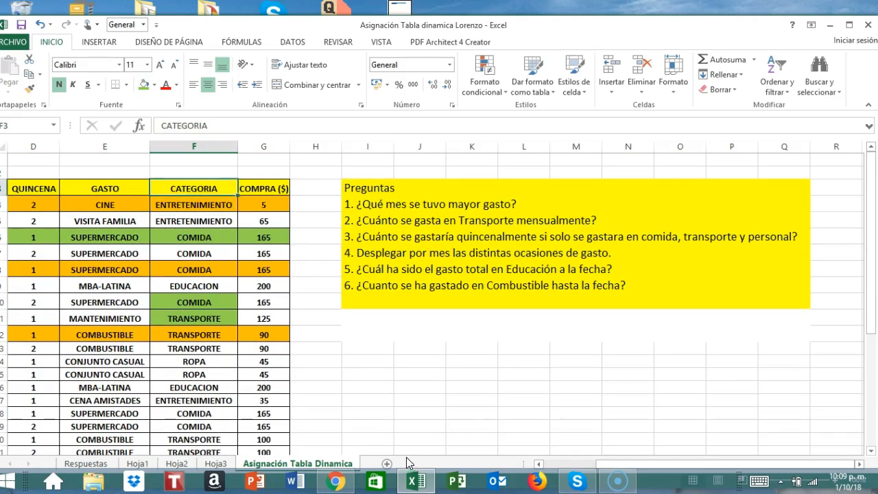
# Step: Place the CATEGORIA field in the columns area of the Hoja3 pivot table
pyautogui.click(215, 463)
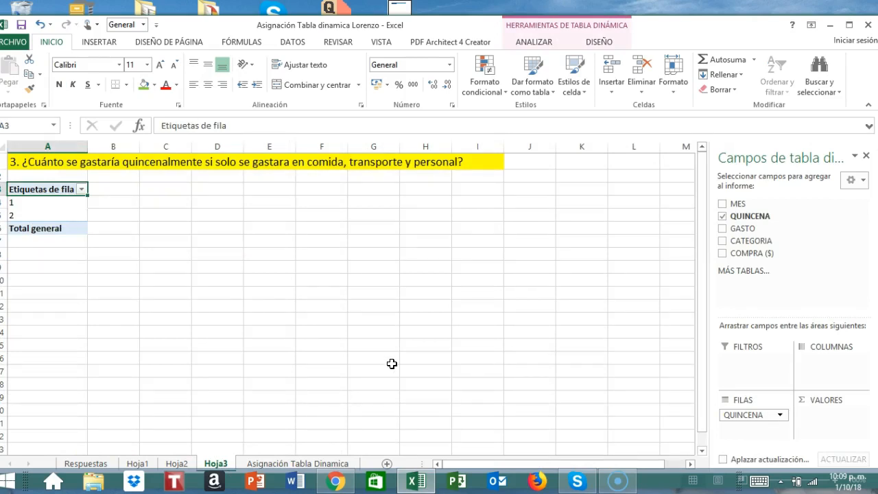
pyautogui.click(722, 241)
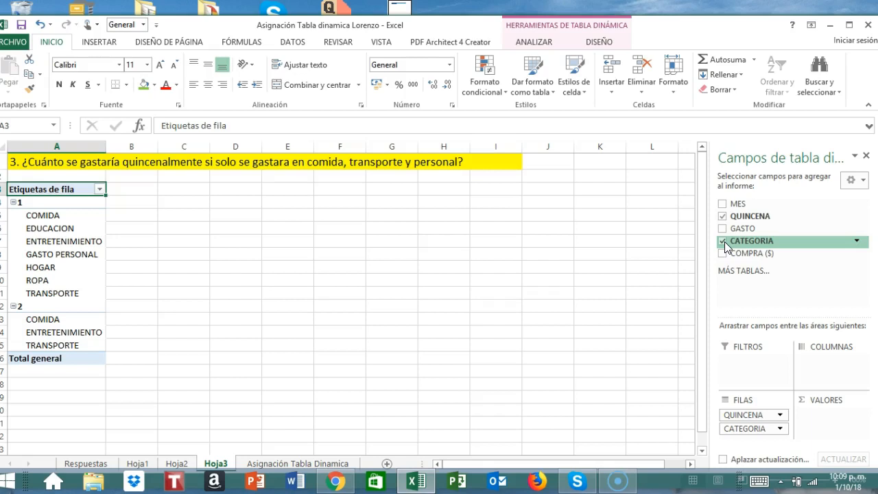
pyautogui.click(722, 242)
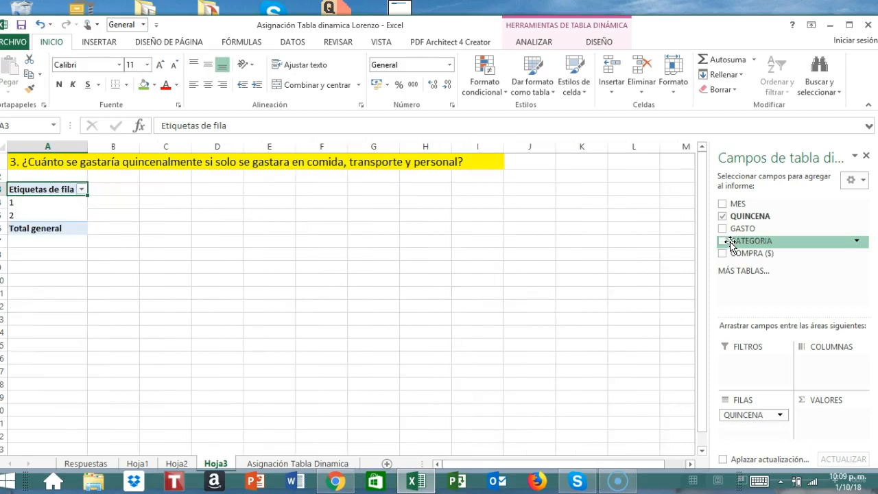
pyautogui.moveTo(730, 241); pyautogui.dragTo(823, 357)
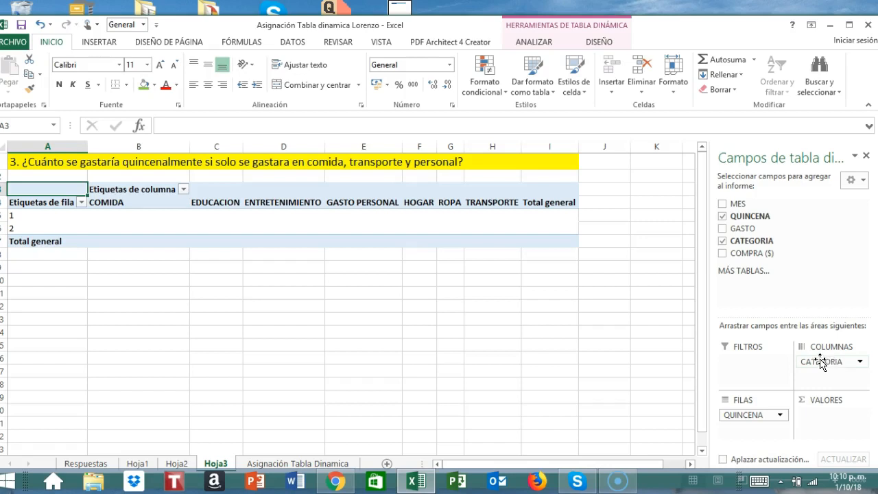
# Step: Review the pivot table's category column headings from COMIDA through TRANSPORTE
pyautogui.click(137, 205)
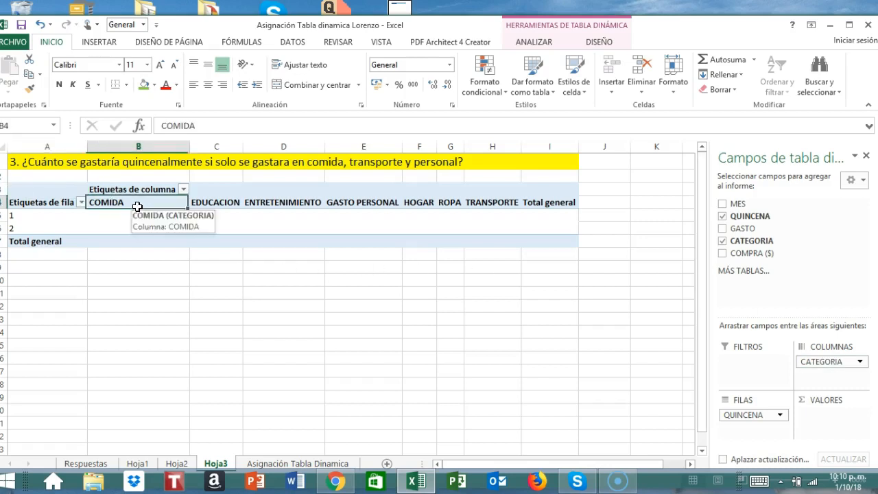
pyautogui.click(221, 203)
pyautogui.click(282, 205)
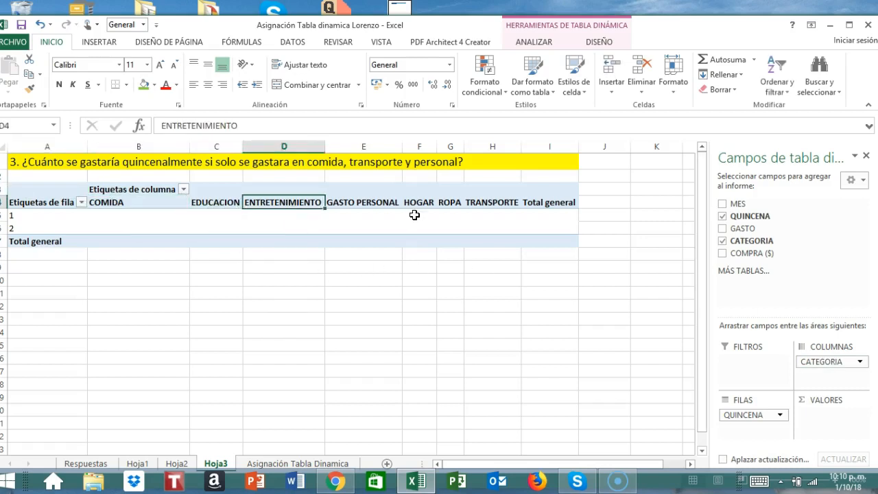
pyautogui.click(353, 203)
pyautogui.click(430, 201)
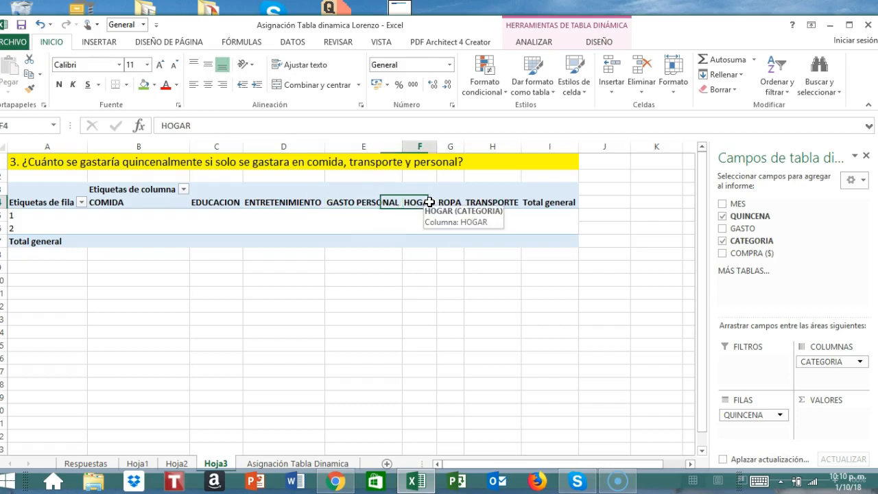
pyautogui.click(449, 201)
pyautogui.click(482, 202)
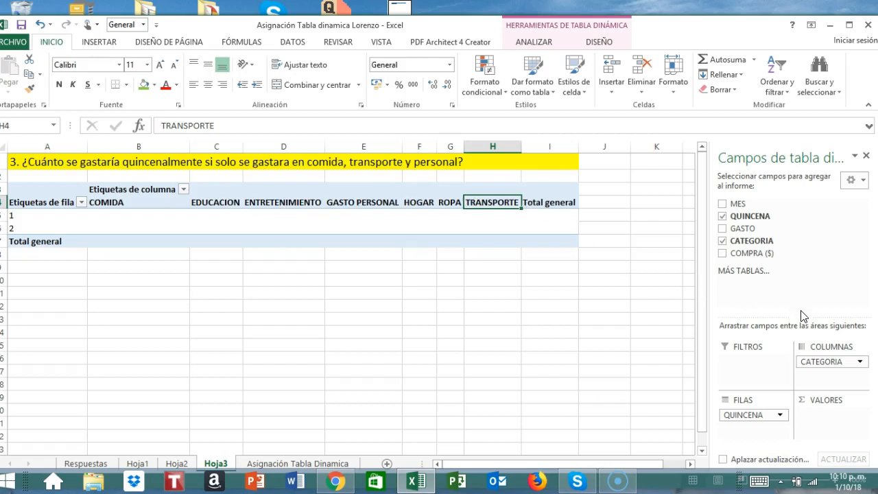
# Step: Add COMPRA ($) to the pivot table as summed values and centre the headings and figures in B4:I7
pyautogui.click(721, 256)
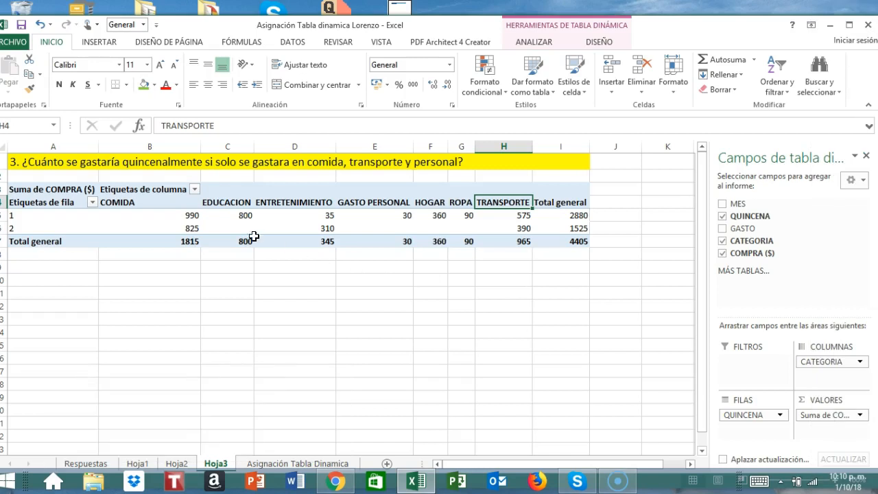
pyautogui.moveTo(106, 202); pyautogui.dragTo(533, 235)
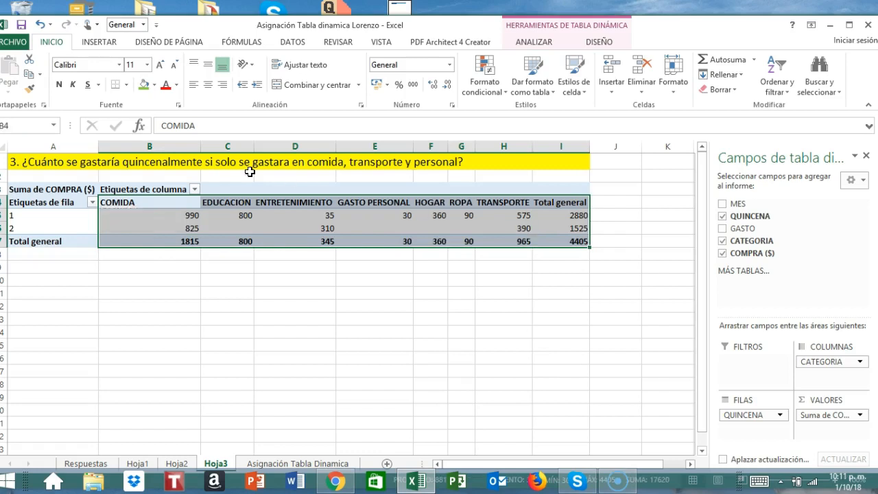
pyautogui.click(209, 84)
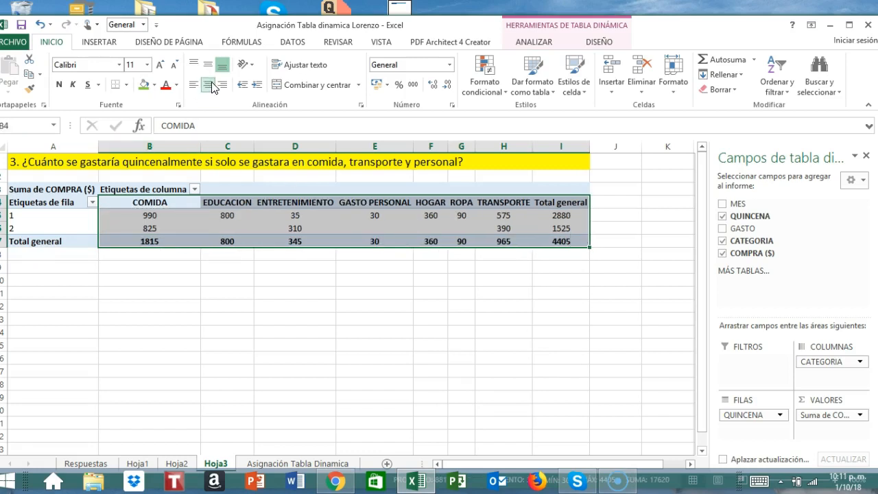
pyautogui.click(659, 358)
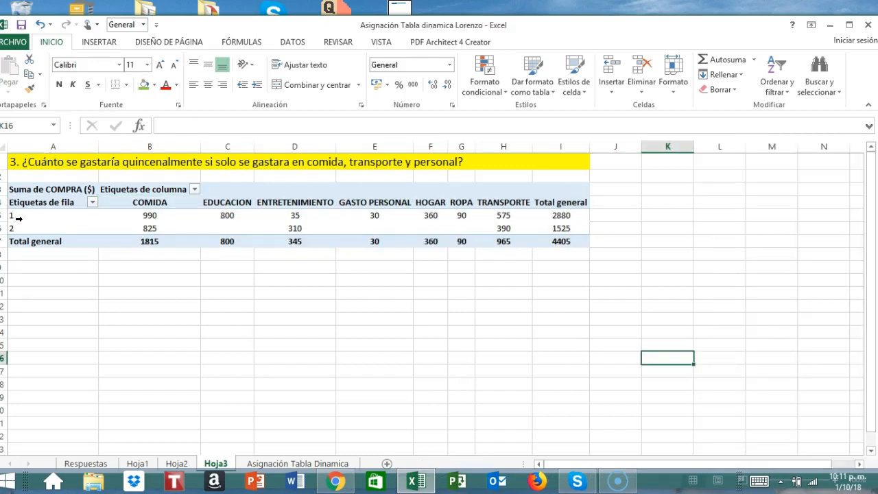
# Step: Fill the pivot table's entire fortnight 1 row with yellow
pyautogui.moveTo(158, 216)
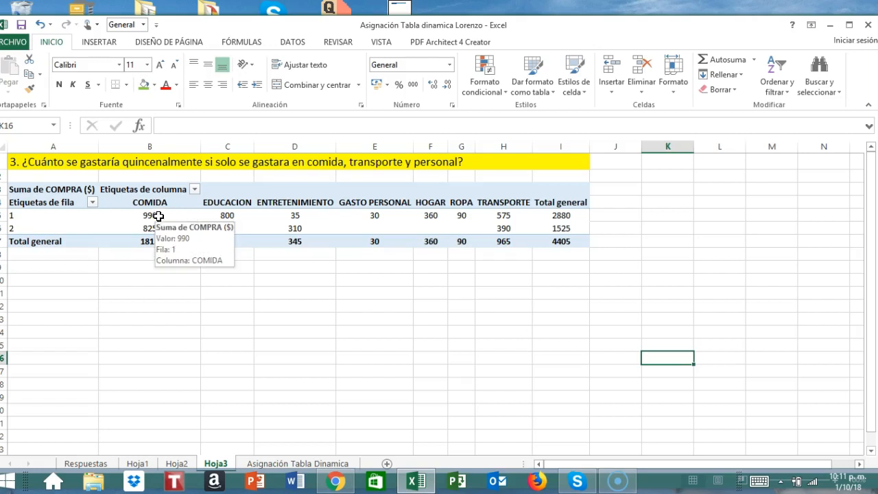
pyautogui.click(158, 216)
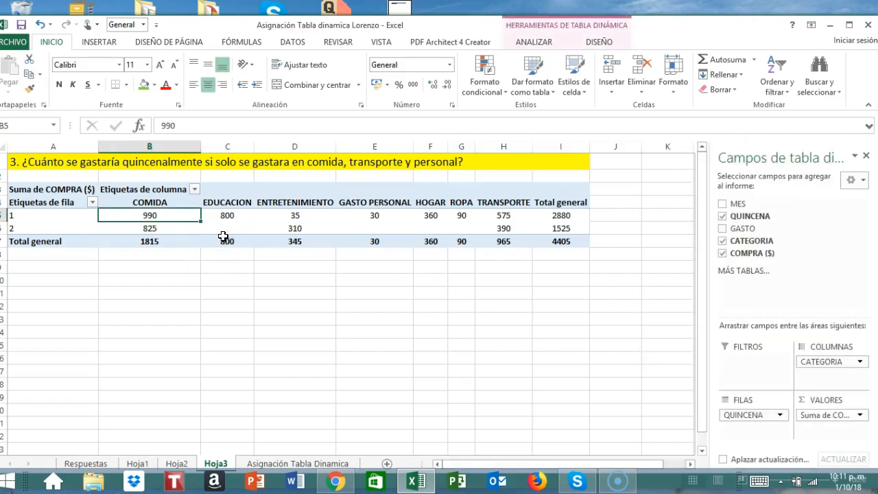
pyautogui.click(227, 216)
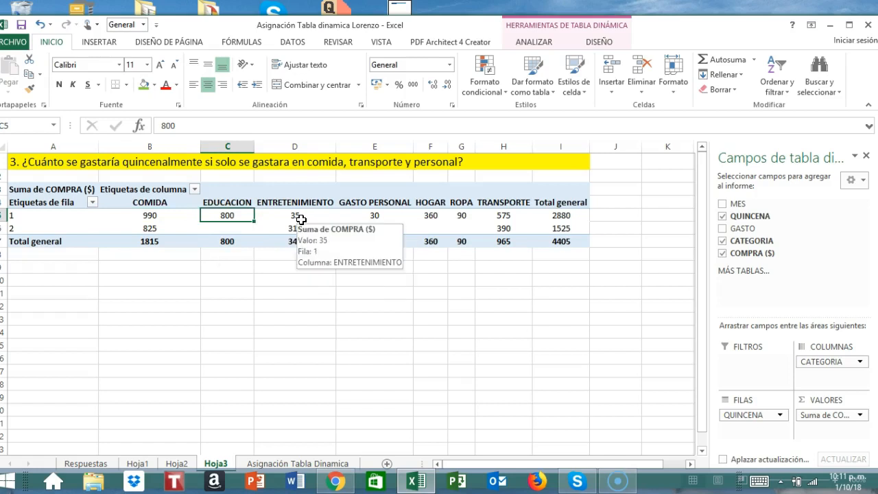
pyautogui.click(295, 216)
pyautogui.click(378, 218)
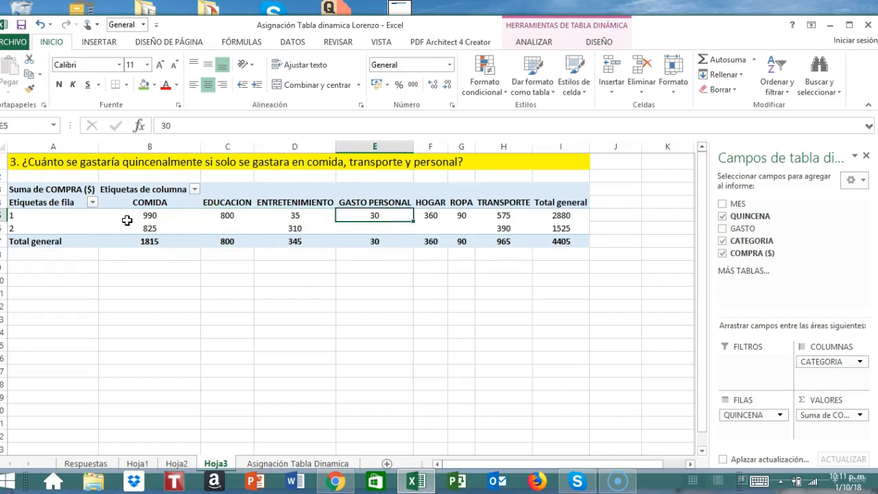
pyautogui.click(13, 216)
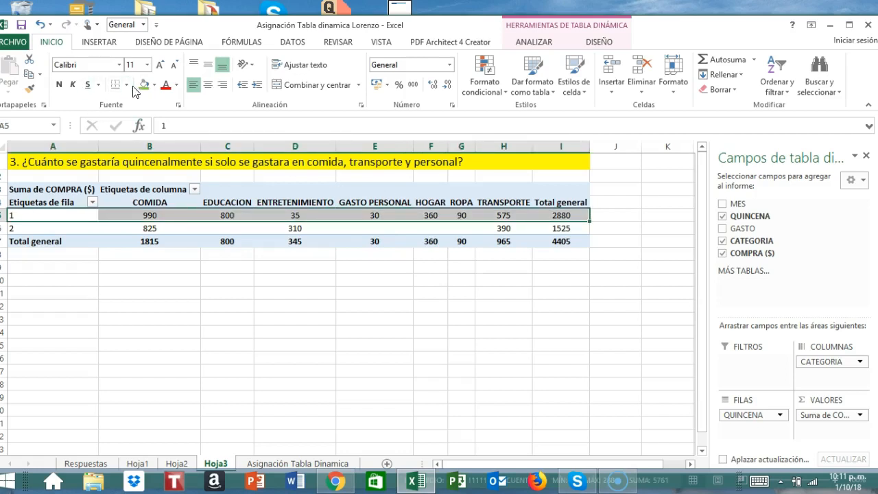
pyautogui.click(155, 85)
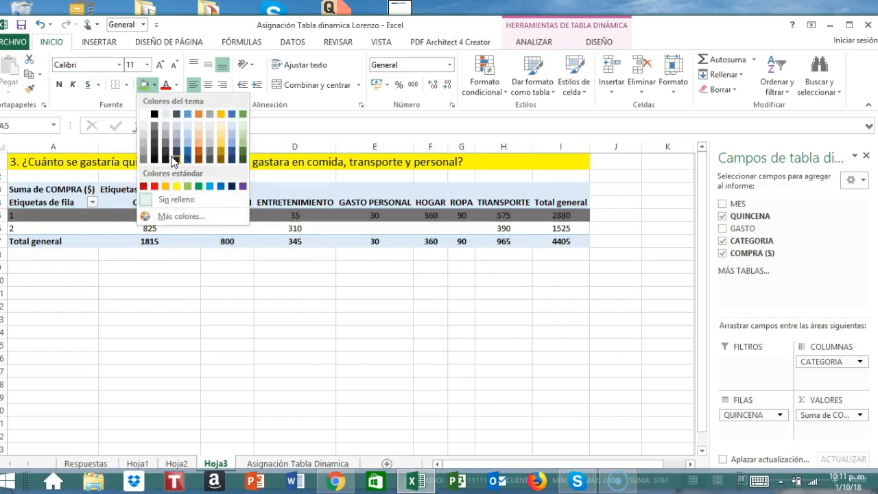
pyautogui.click(176, 186)
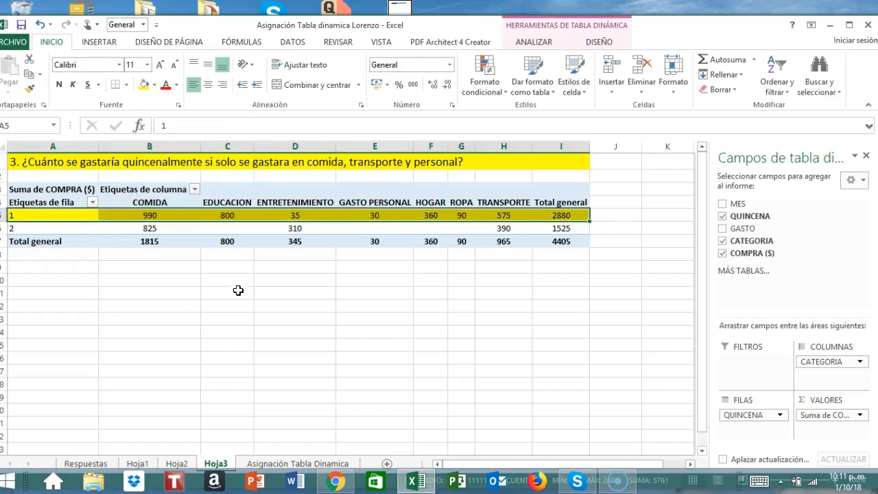
pyautogui.click(203, 289)
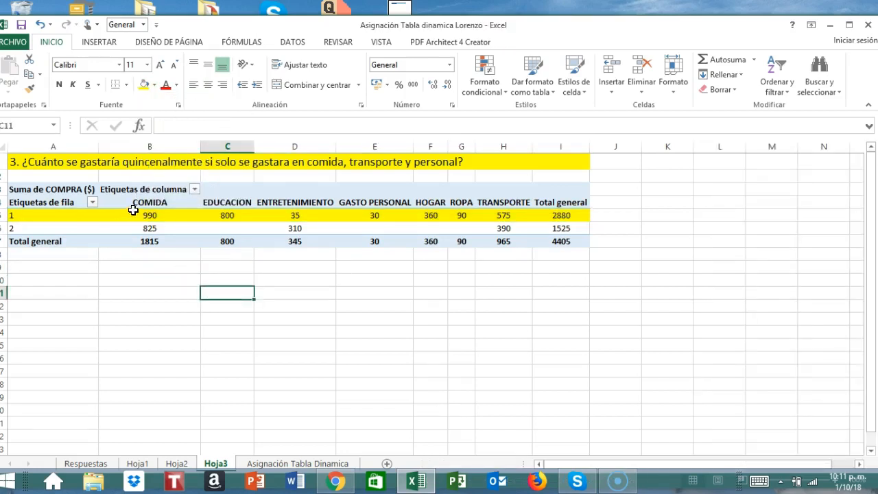
# Step: Fill the pivot table's entire fortnight 2 row with green
pyautogui.click(157, 218)
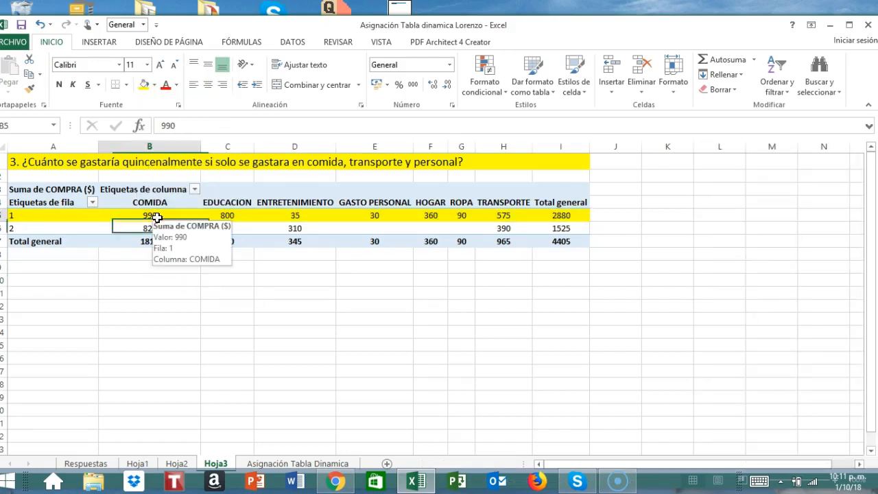
pyautogui.click(226, 216)
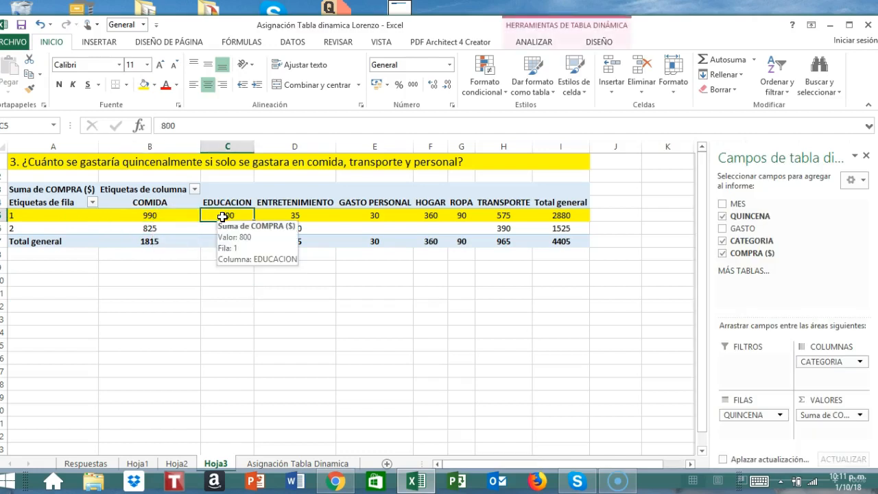
pyautogui.click(294, 218)
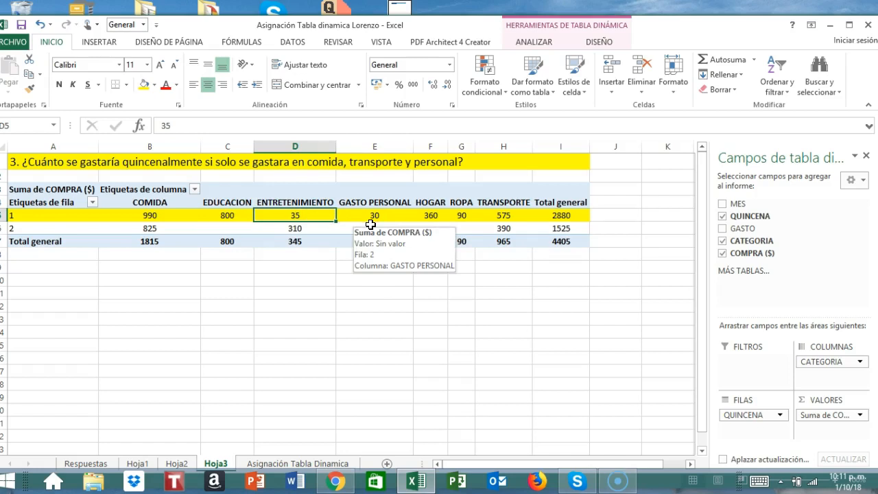
pyautogui.click(12, 231)
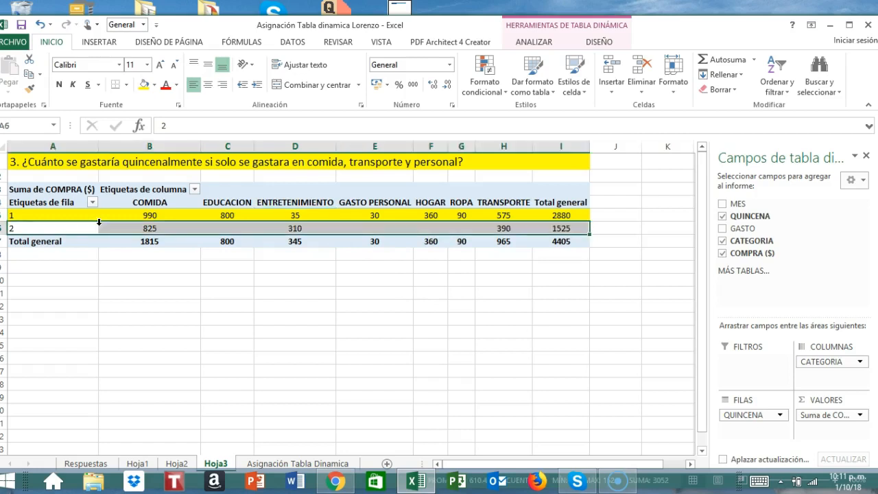
pyautogui.click(155, 85)
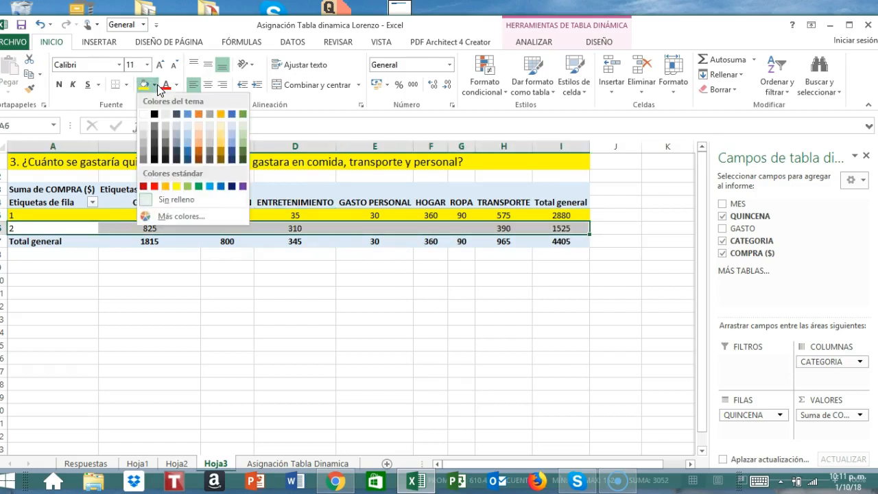
pyautogui.click(187, 187)
pyautogui.click(245, 289)
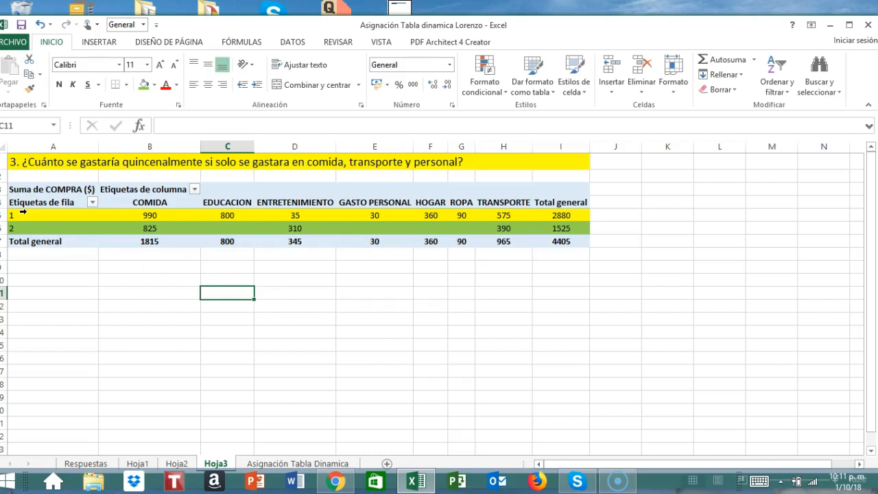
# Step: Filter the pivot table's column categories to only COMIDA, GASTO PERSONAL and TRANSPORTE, and slightly narrow the Total general column
pyautogui.click(22, 212)
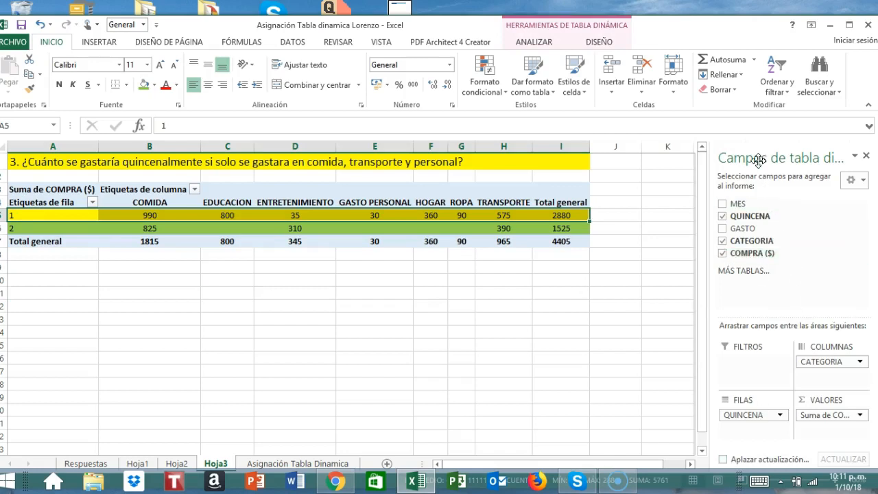
pyautogui.click(154, 277)
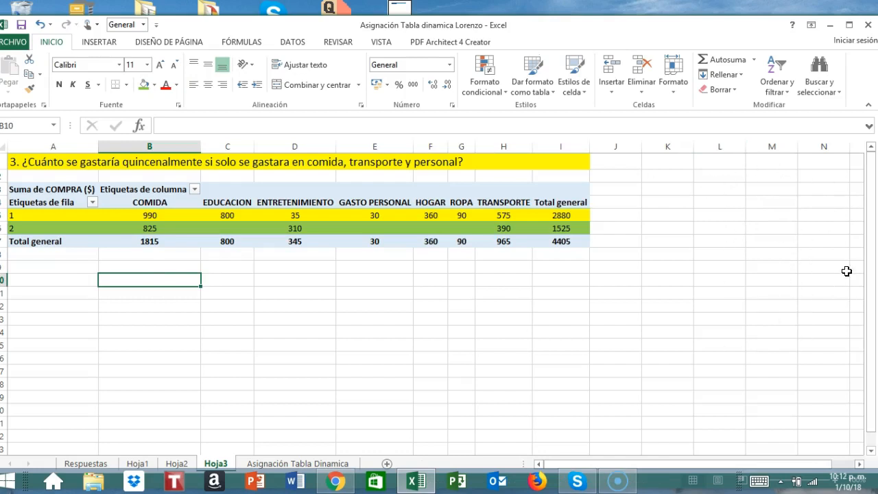
pyautogui.click(27, 215)
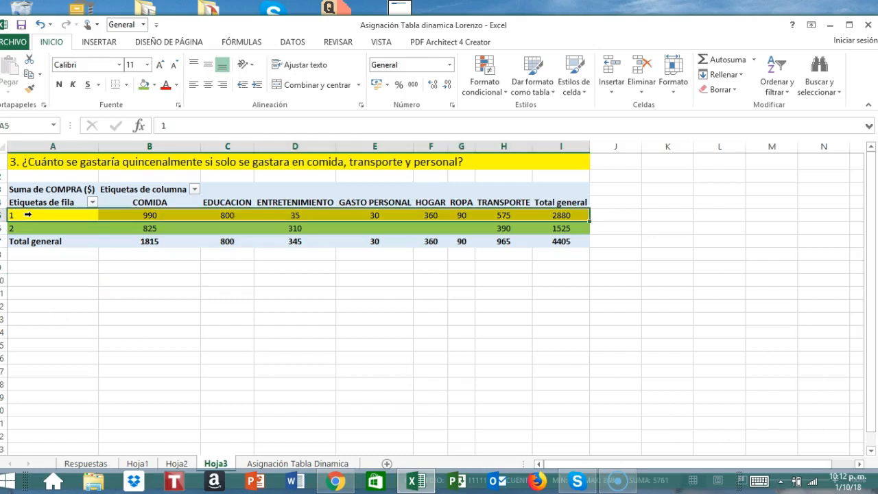
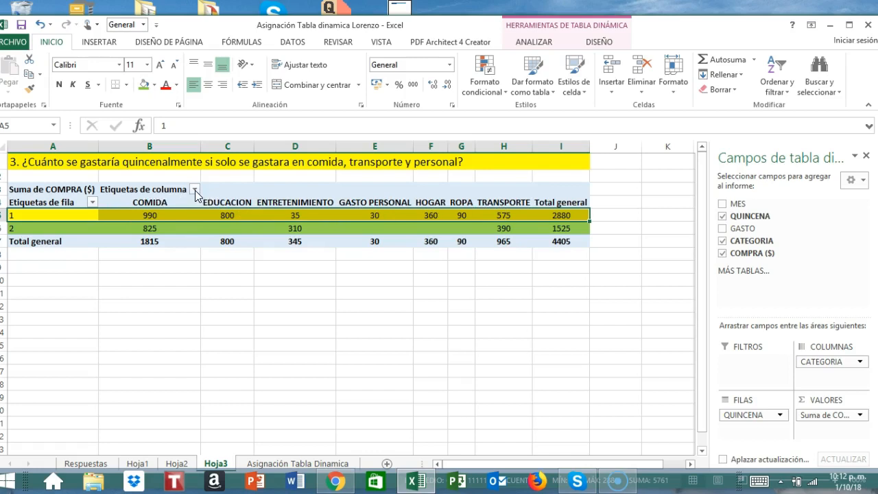
pyautogui.click(195, 190)
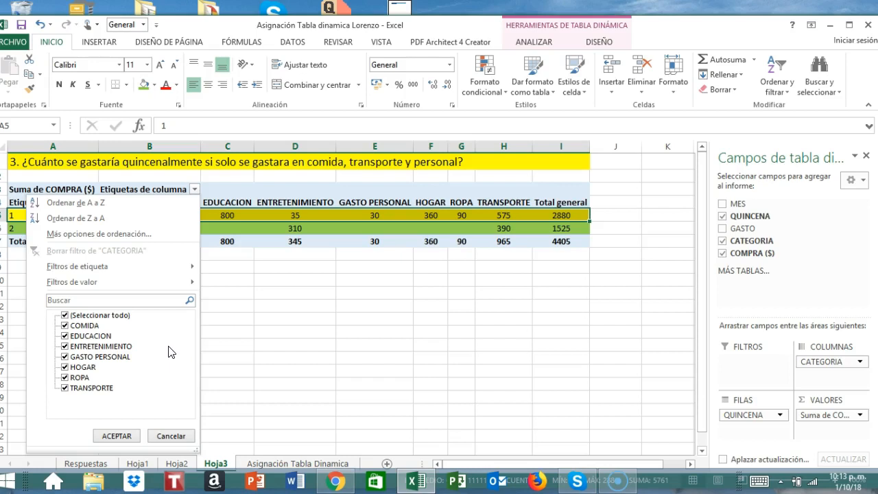
pyautogui.click(65, 317)
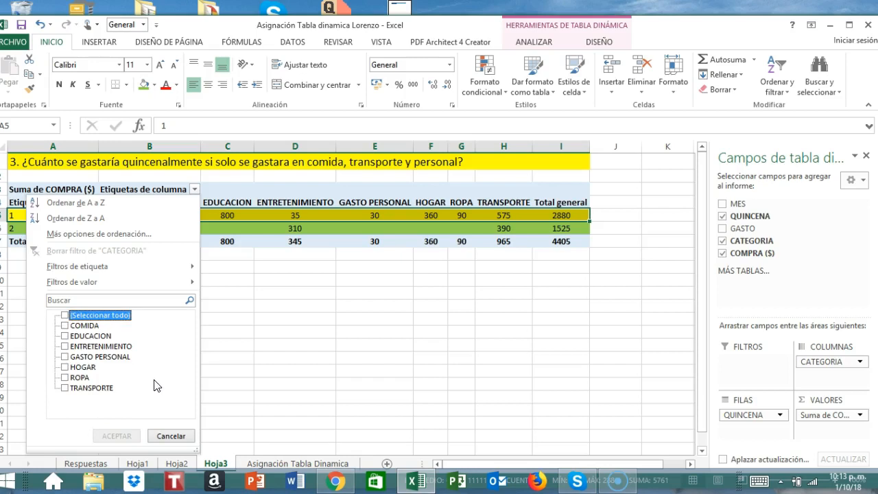
pyautogui.click(66, 326)
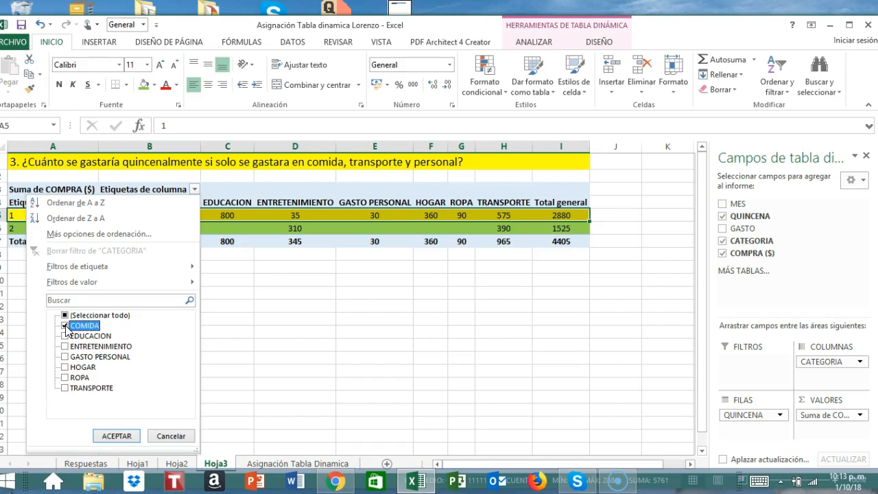
pyautogui.click(64, 389)
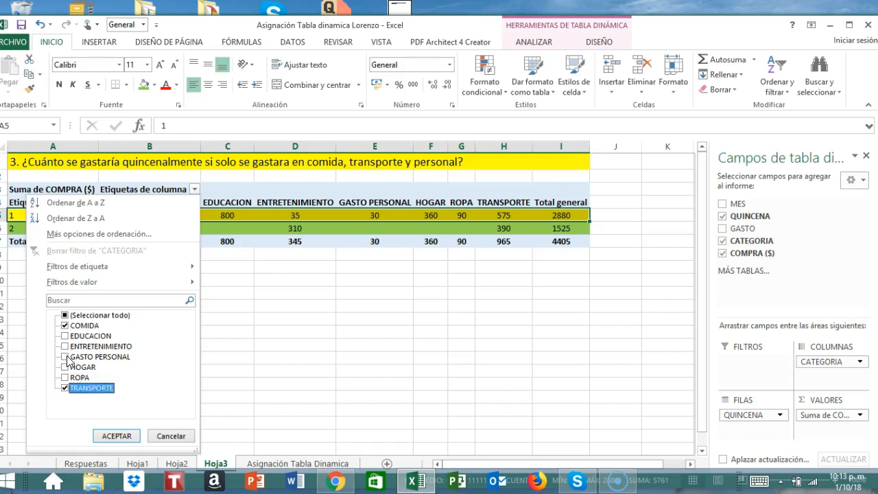
pyautogui.click(65, 357)
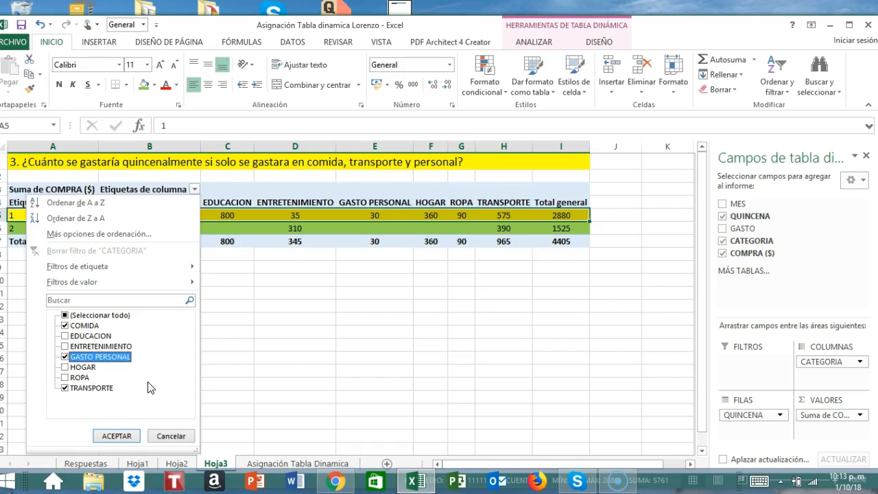
pyautogui.click(115, 436)
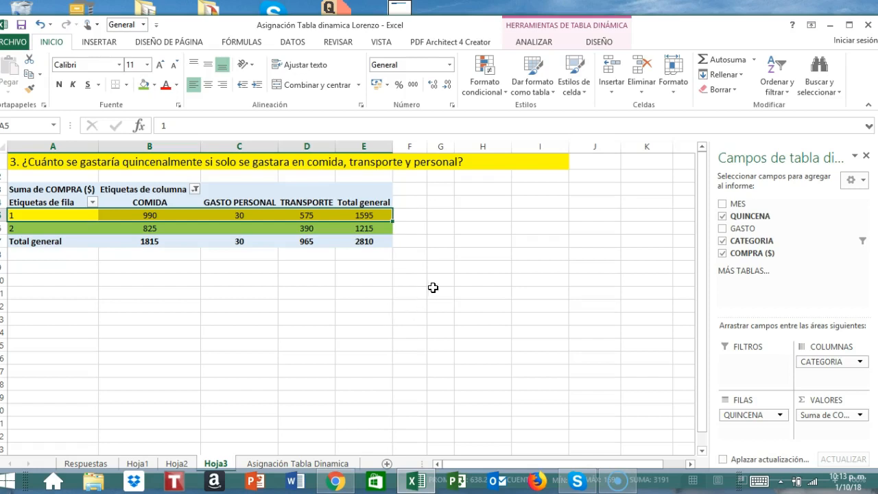
pyautogui.moveTo(389, 149); pyautogui.dragTo(387, 149)
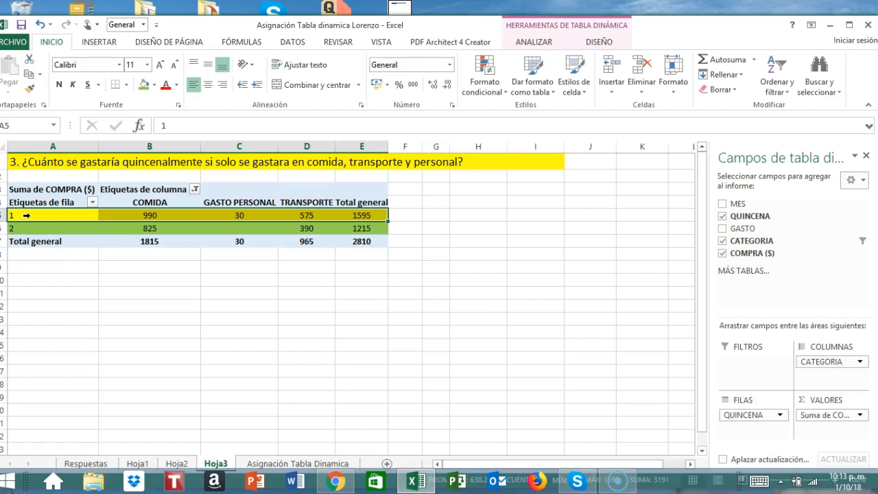
# Step: Check the fortnight amounts and totals, and add the MES field above QUINCENA in the pivot table's rows area
pyautogui.moveTo(154, 217)
pyautogui.click(160, 218)
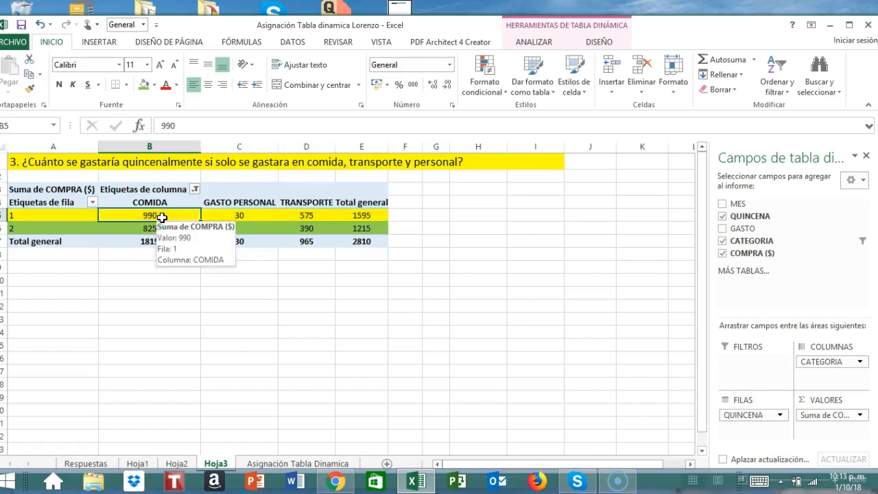
pyautogui.click(248, 219)
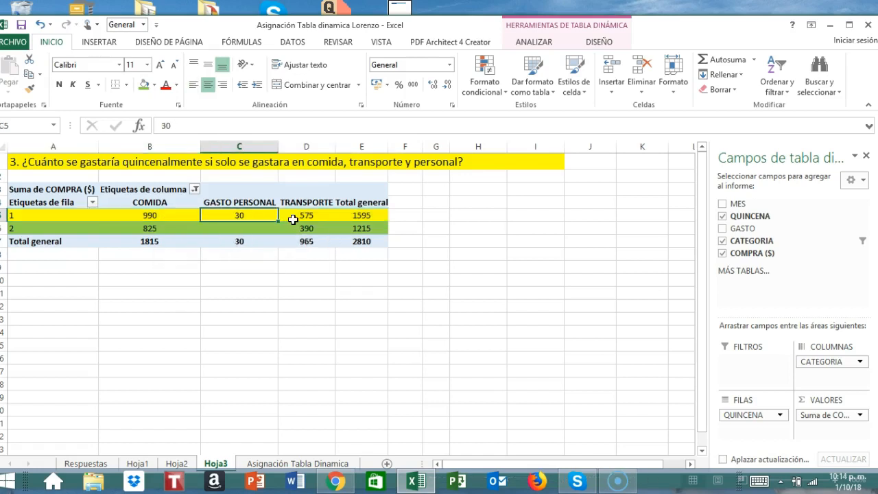
pyautogui.click(293, 219)
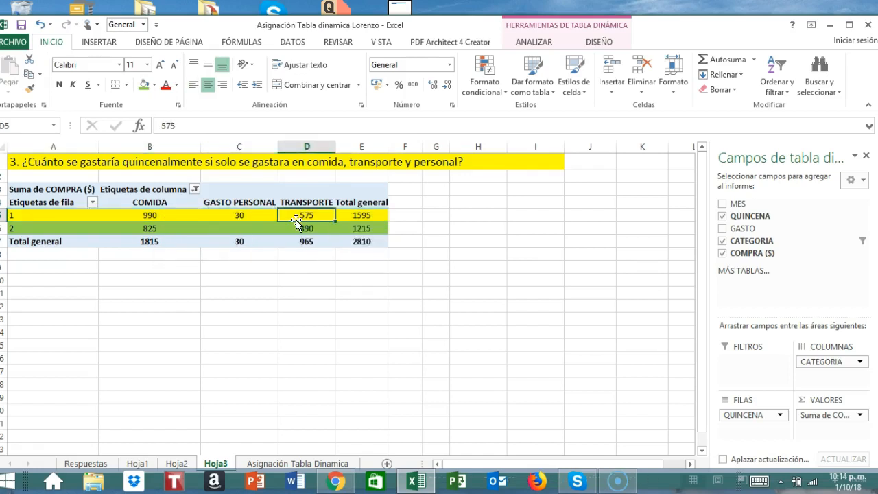
pyautogui.click(367, 217)
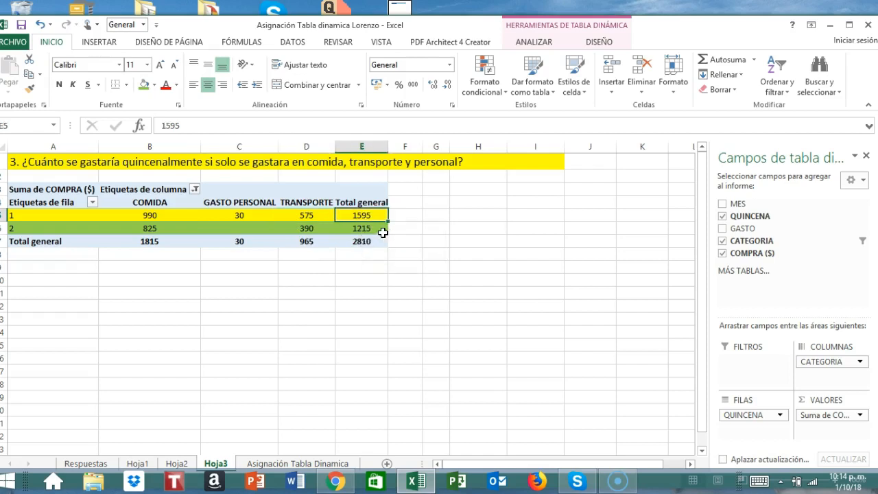
pyautogui.click(372, 230)
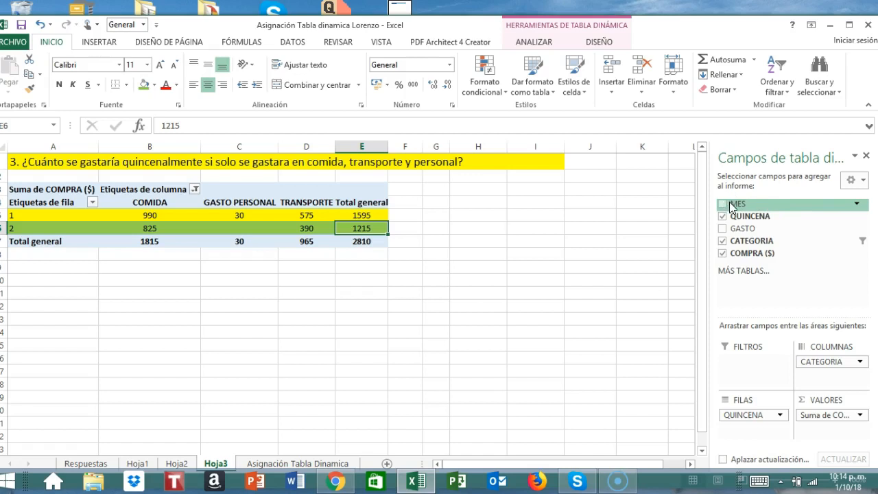
pyautogui.moveTo(731, 205); pyautogui.dragTo(734, 411)
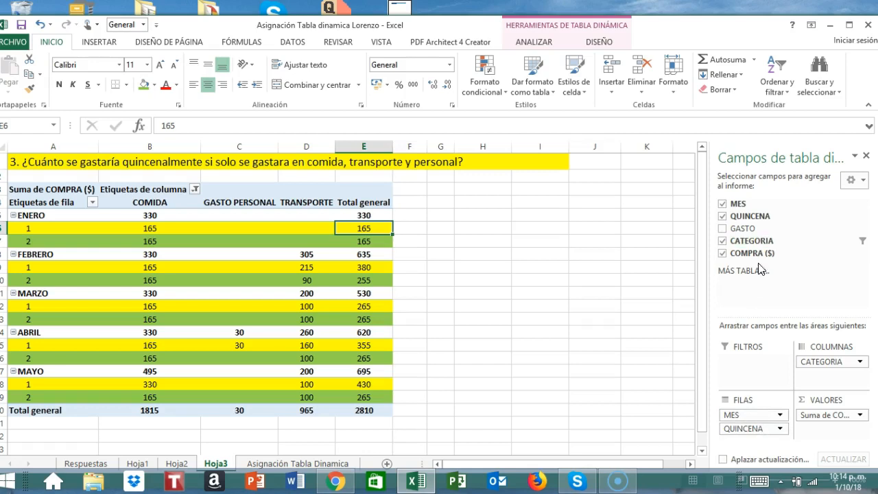
# Step: Remove the MES field from the pivot table's rows area and add it back above QUINCENA
pyautogui.moveTo(745, 415); pyautogui.dragTo(738, 210)
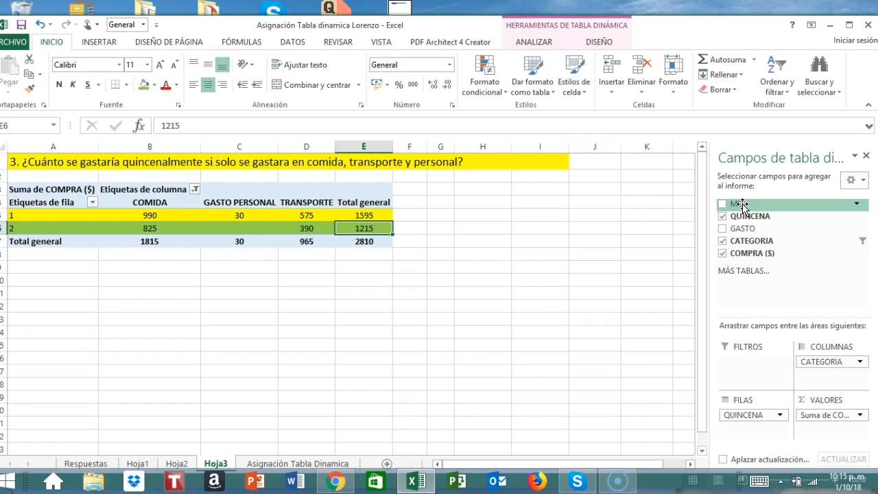
pyautogui.moveTo(742, 207); pyautogui.dragTo(733, 406)
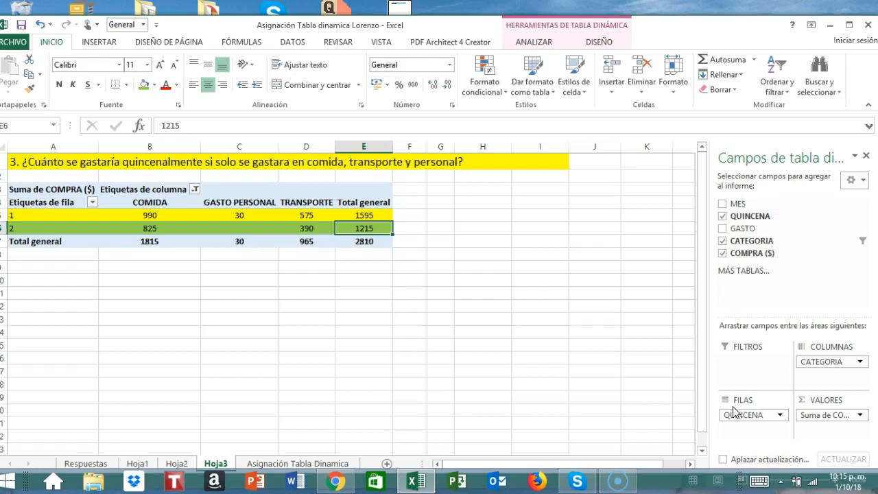
pyautogui.moveTo(738, 206); pyautogui.dragTo(730, 413)
pyautogui.moveTo(739, 203); pyautogui.dragTo(746, 413)
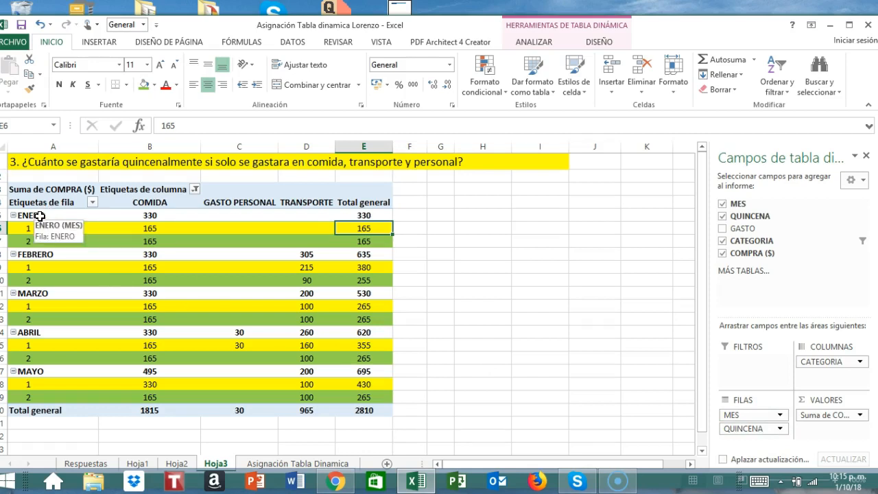
# Step: Examine the COMIDA spending for ENERO and FEBRERO, comparing each month's subtotal with its two fortnight amounts
pyautogui.click(39, 216)
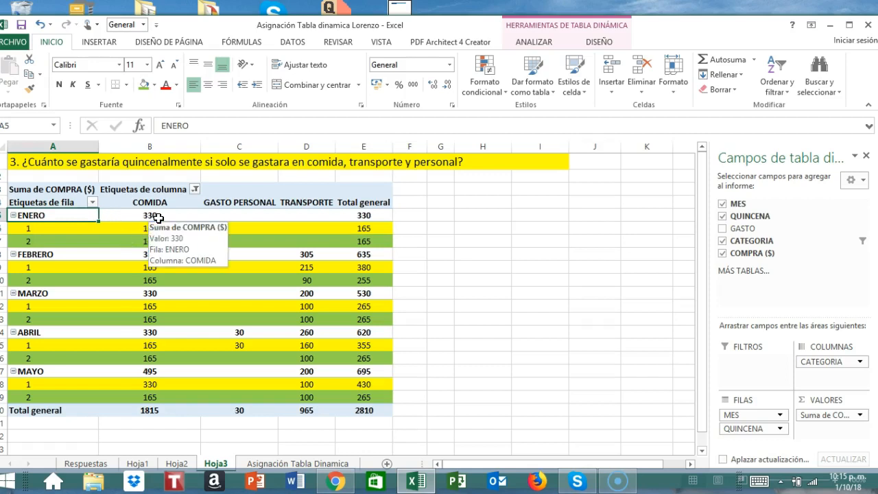
pyautogui.click(152, 215)
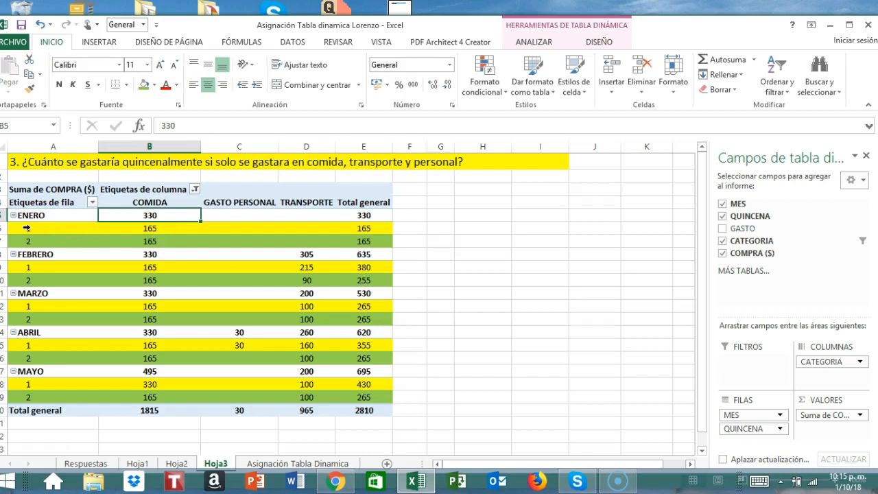
pyautogui.click(152, 228)
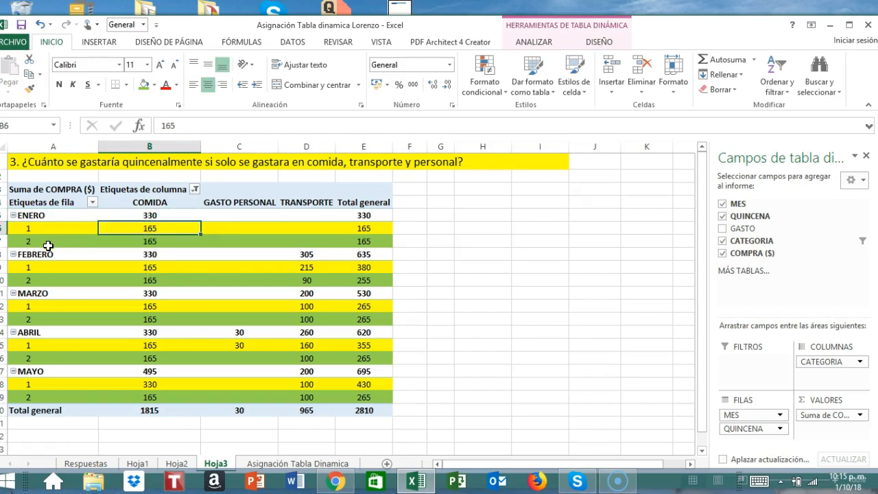
pyautogui.click(29, 244)
pyautogui.click(163, 242)
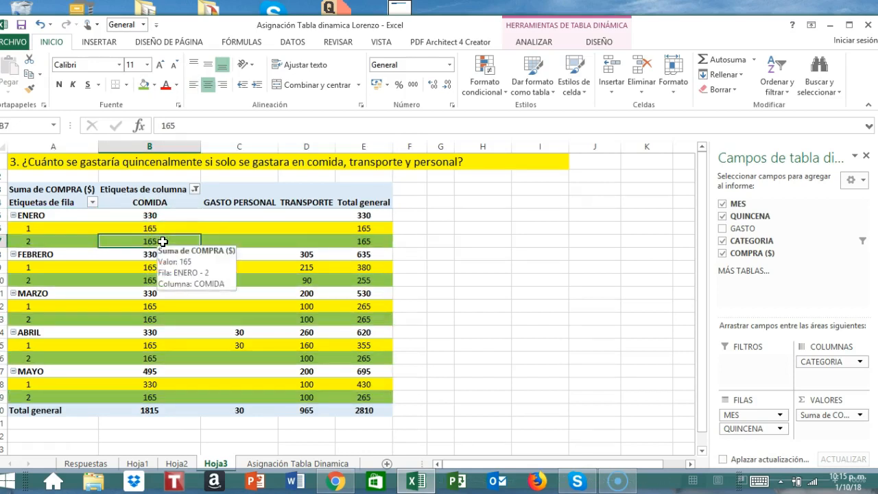
pyautogui.click(41, 256)
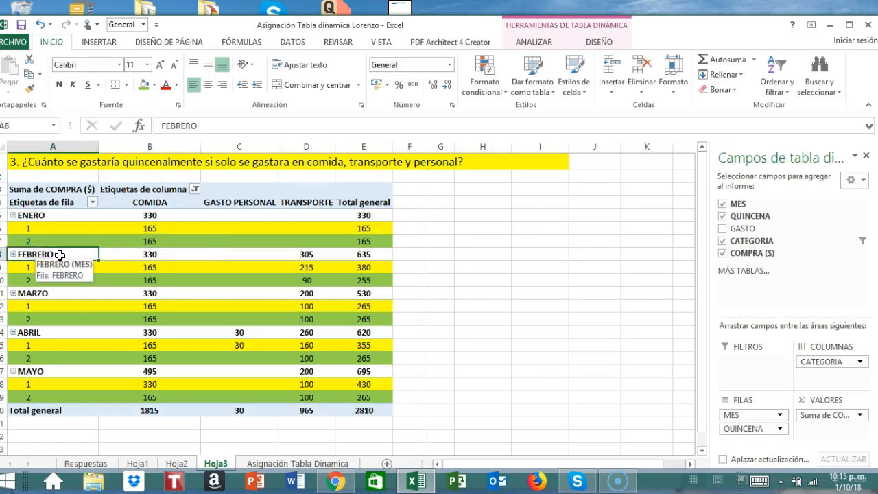
pyautogui.click(153, 255)
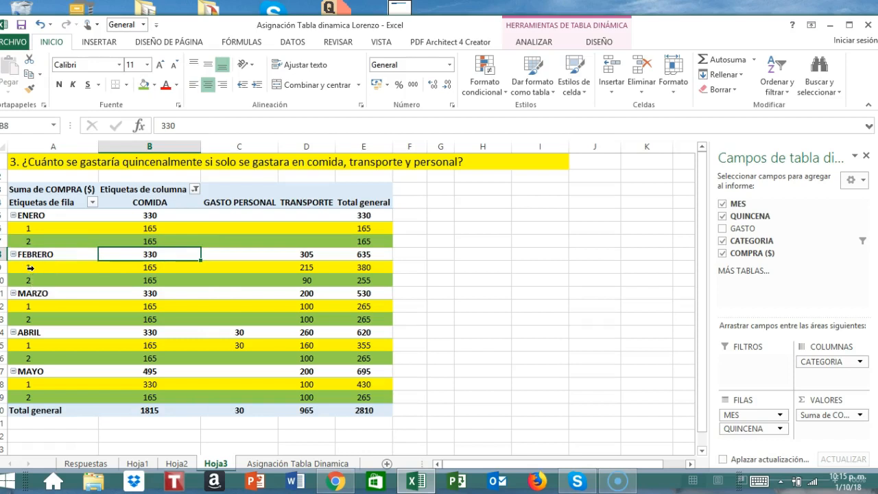
pyautogui.click(137, 267)
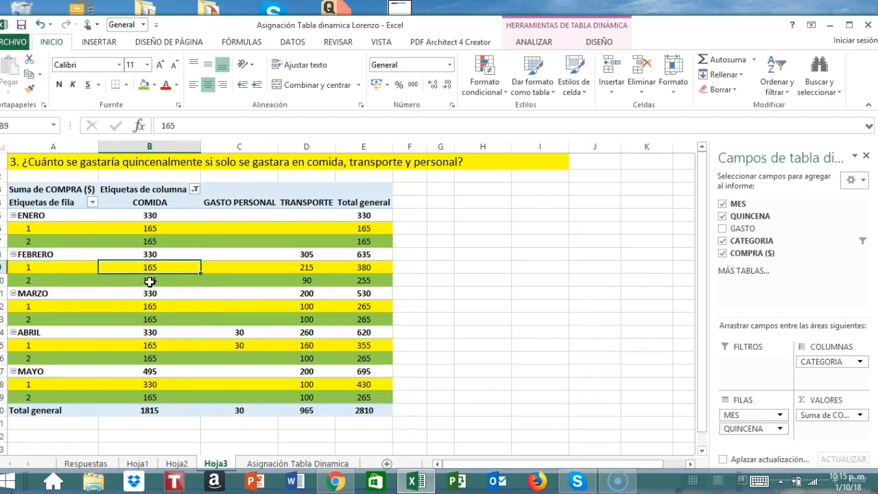
pyautogui.click(150, 281)
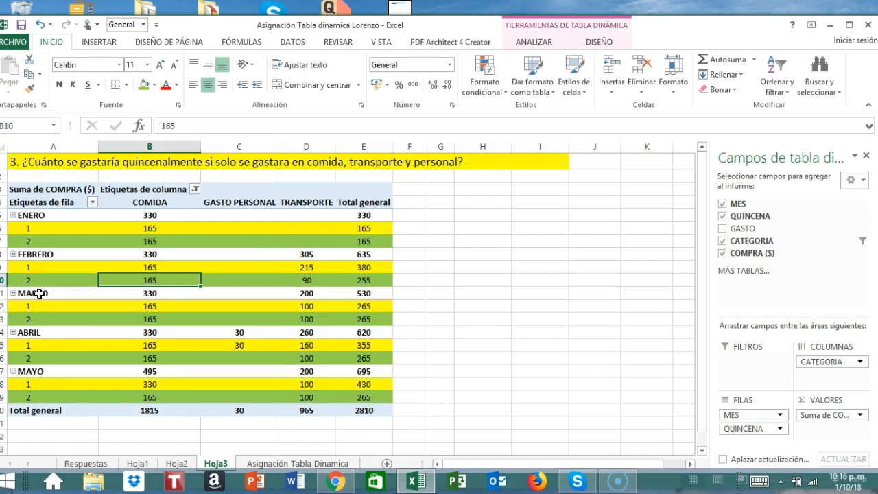
# Step: Examine the COMIDA spending for MARZO, ABRIL and MAYO by fortnight, ending with the column's grand total
pyautogui.click(160, 293)
pyautogui.click(162, 307)
pyautogui.click(151, 320)
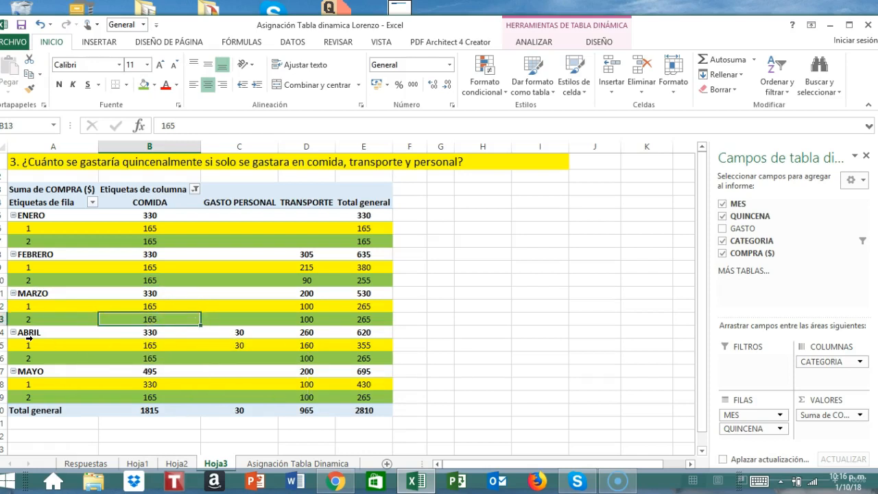
pyautogui.click(159, 334)
pyautogui.click(146, 359)
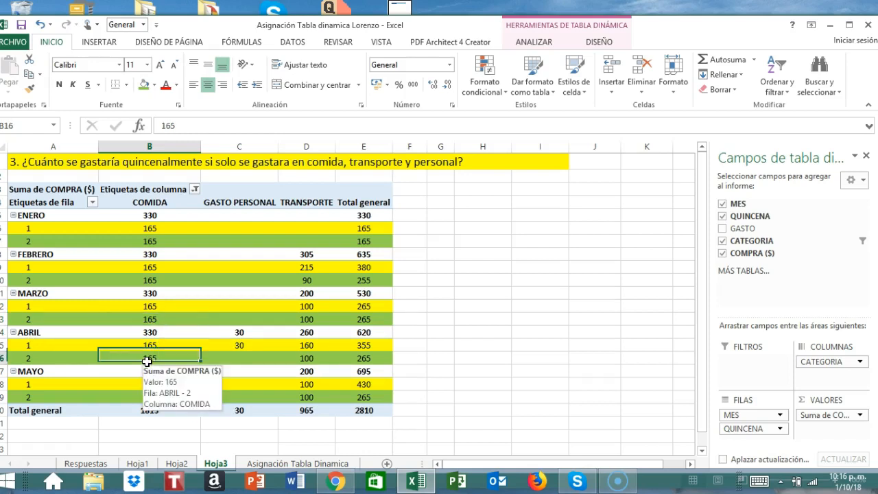
pyautogui.click(146, 372)
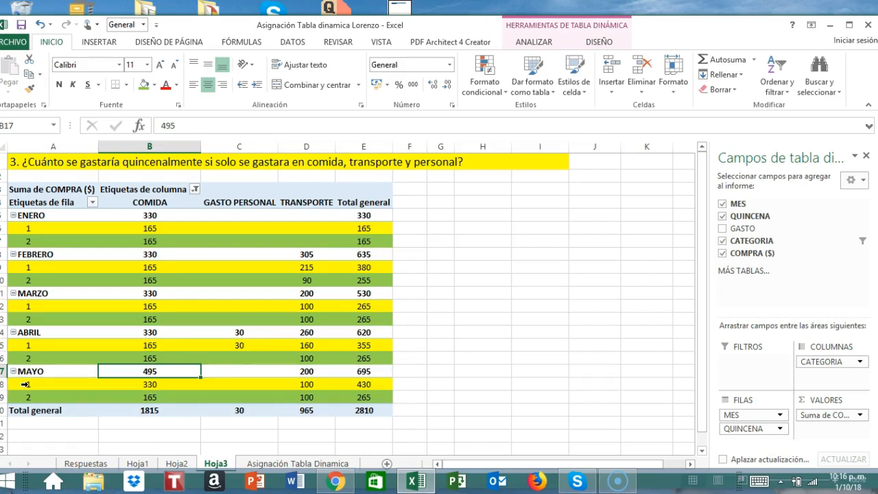
pyautogui.click(169, 384)
pyautogui.click(165, 396)
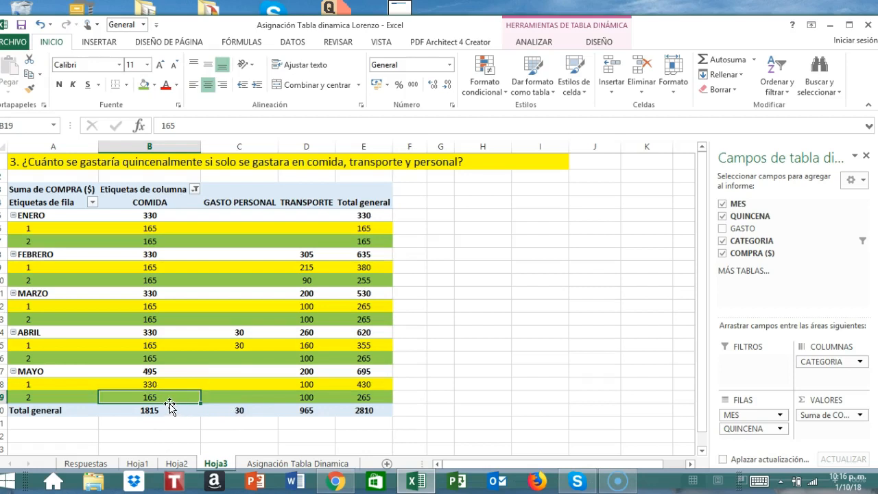
pyautogui.click(144, 410)
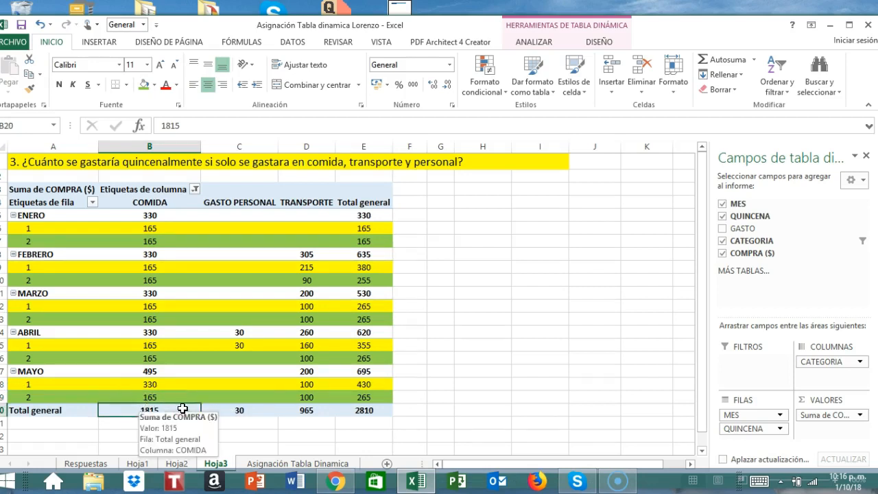
pyautogui.moveTo(143, 228)
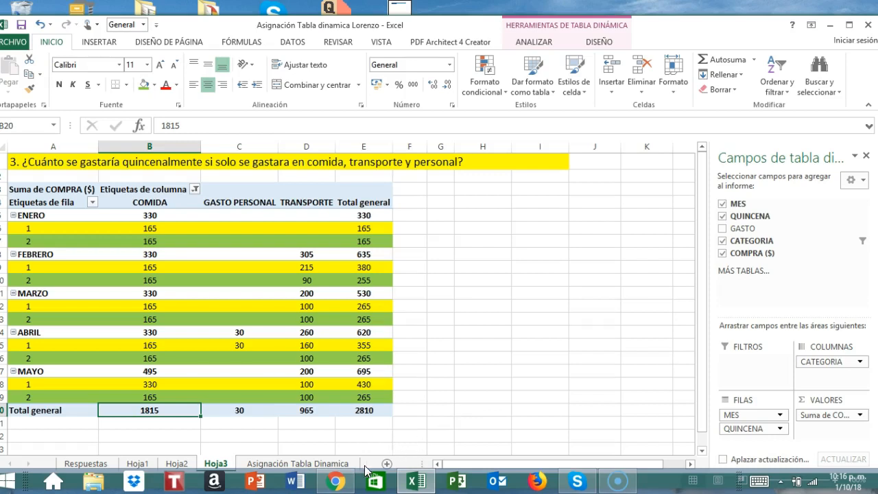
# Step: Read question 4 on the Asignación Tabla Dinamica sheet and create a pivot table from its range C3:G37 on a new worksheet
pyautogui.click(323, 464)
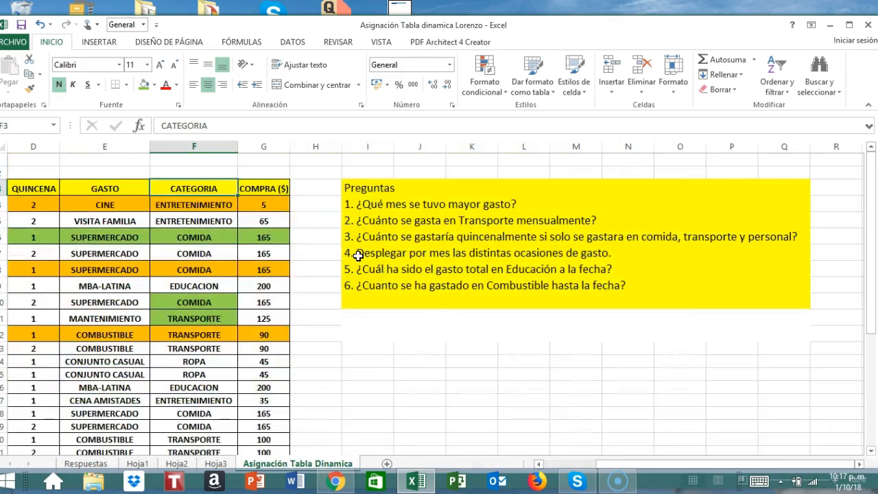
pyautogui.moveTo(358, 255); pyautogui.dragTo(607, 256)
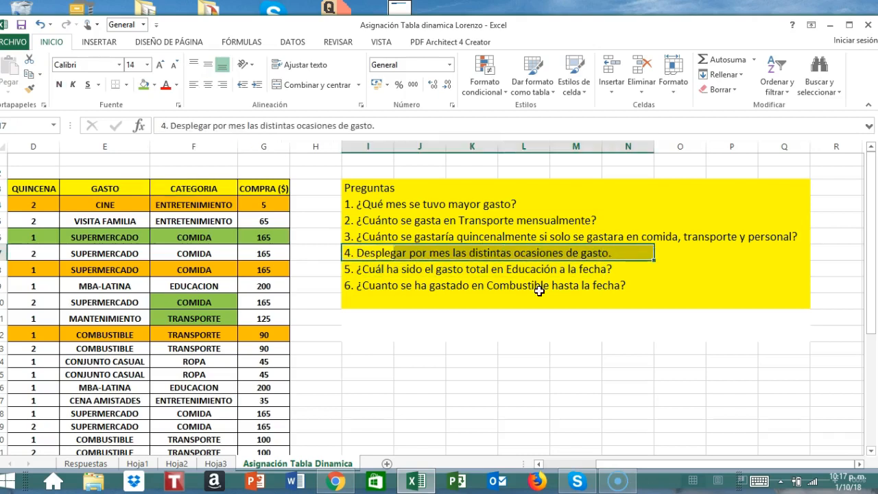
pyautogui.click(419, 361)
pyautogui.moveTo(671, 467); pyautogui.dragTo(602, 467)
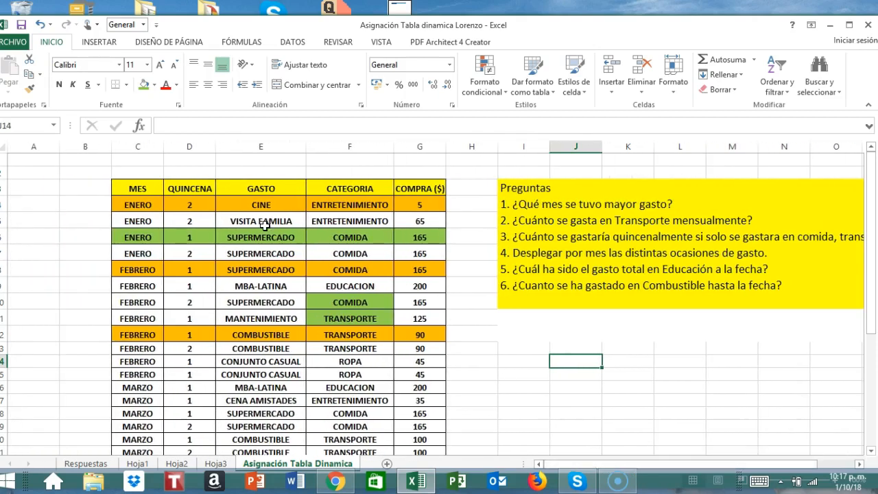
pyautogui.click(118, 180)
pyautogui.moveTo(118, 180); pyautogui.dragTo(398, 417)
pyautogui.click(92, 41)
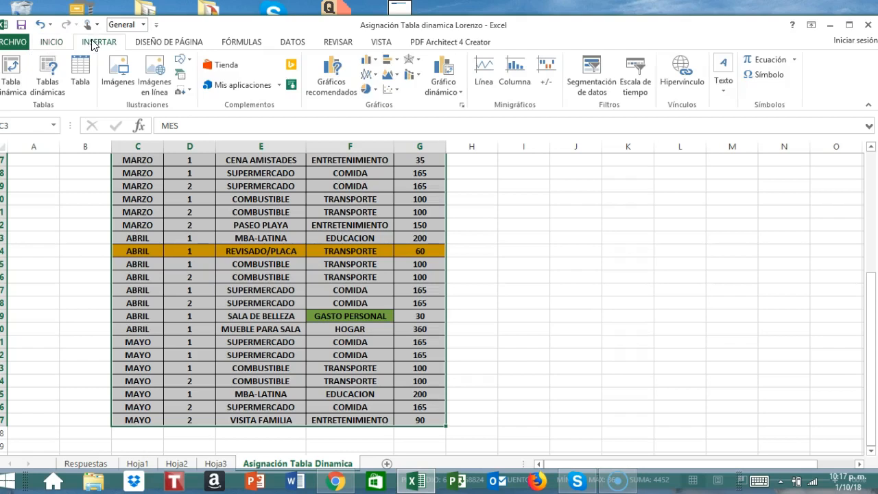
pyautogui.click(11, 71)
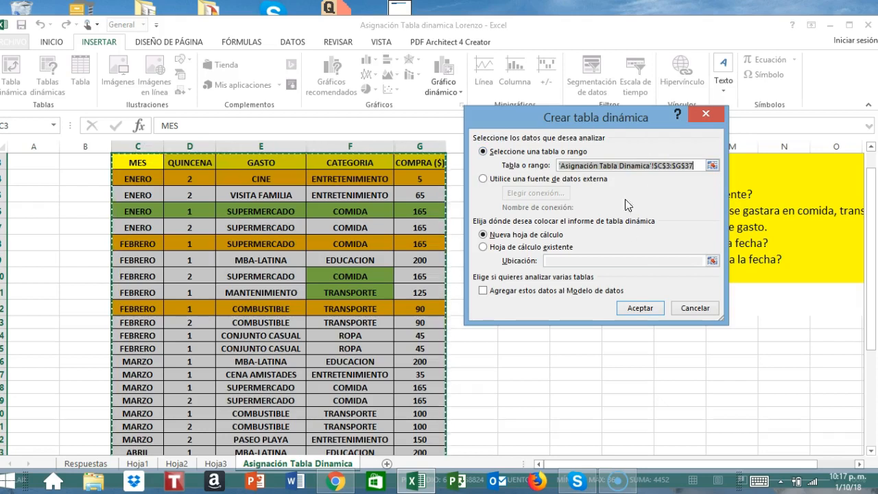
pyautogui.click(636, 310)
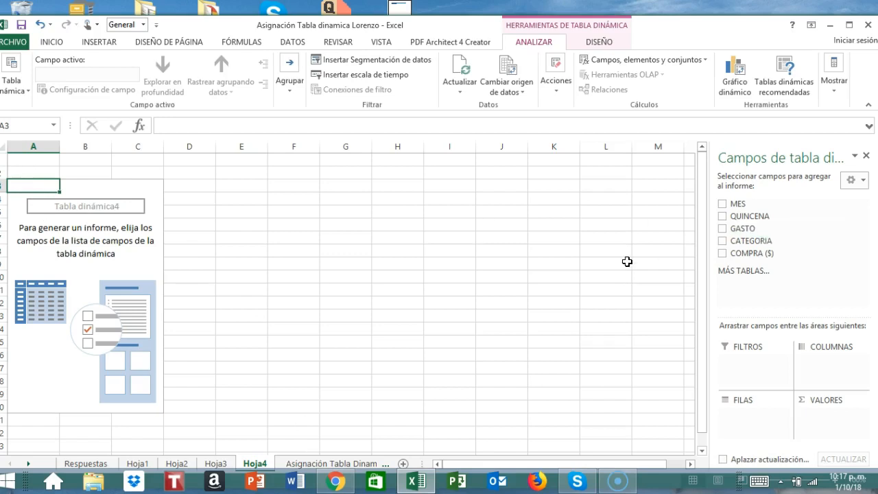
# Step: Copy the text of question 4 from the Asignación Tabla Dinamica sheet and paste it into cell A2 of Hoja4
pyautogui.click(336, 463)
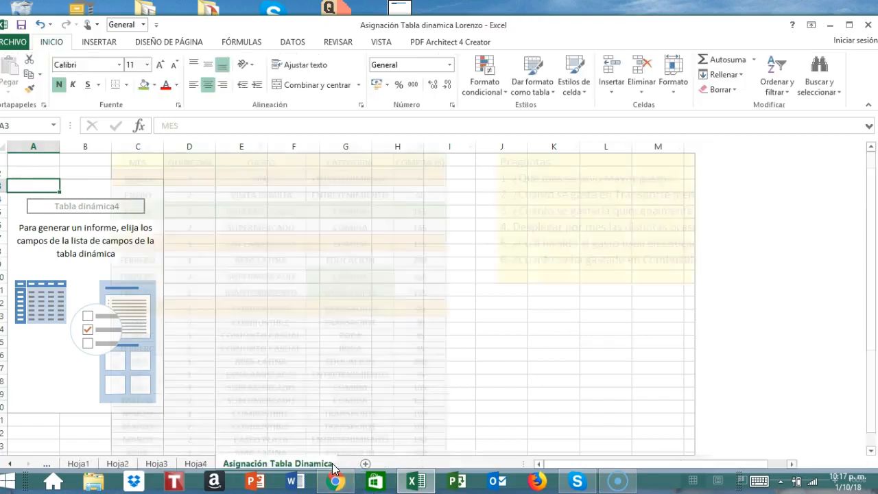
pyautogui.moveTo(509, 227); pyautogui.dragTo(765, 225)
pyautogui.hotkey('ctrl', 'c')
pyautogui.rightClick(760, 227)
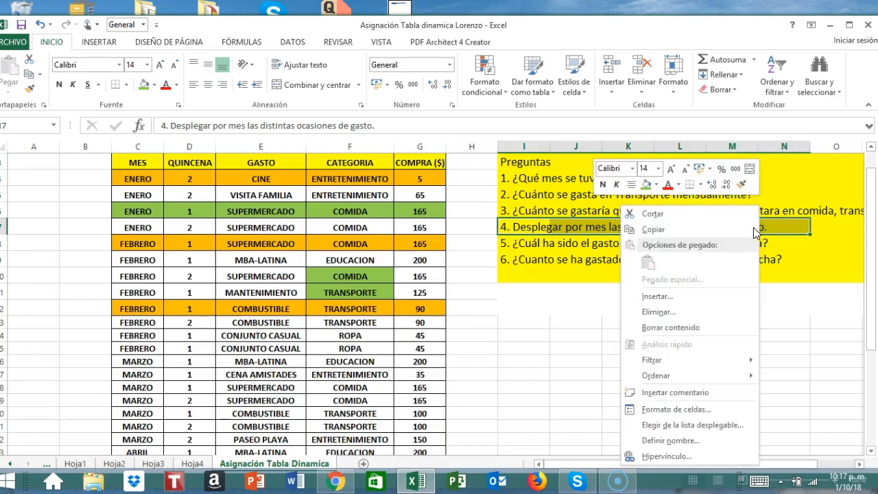
pyautogui.click(648, 232)
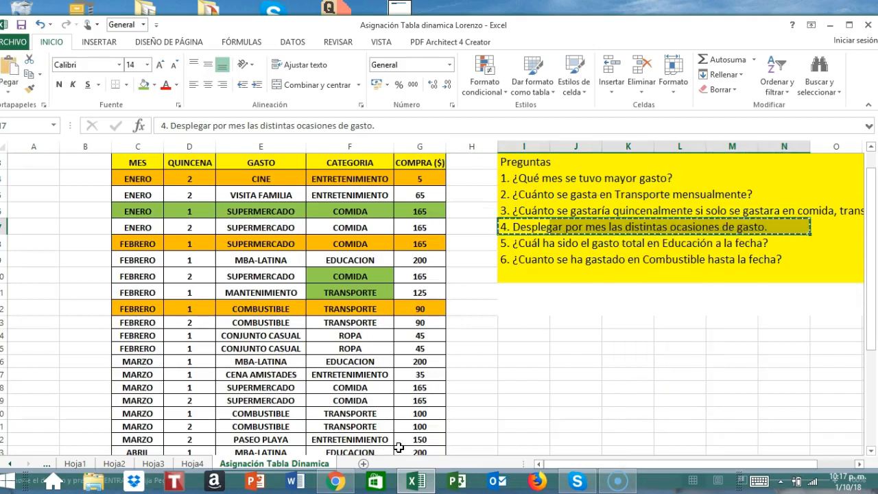
pyautogui.click(193, 463)
pyautogui.click(33, 170)
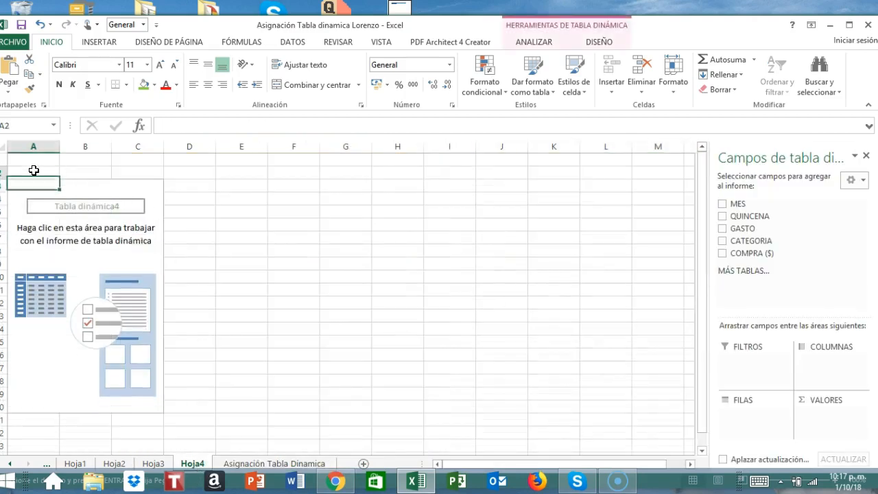
pyautogui.rightClick(33, 170)
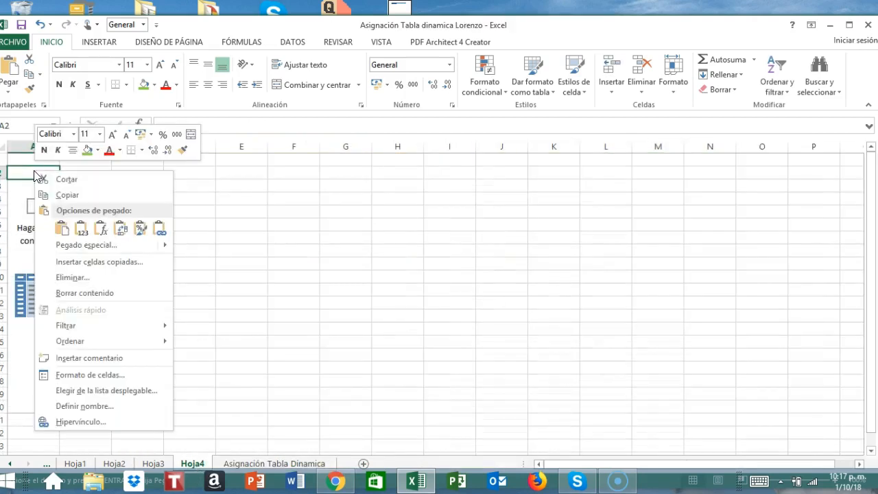
pyautogui.click(61, 228)
pyautogui.click(387, 279)
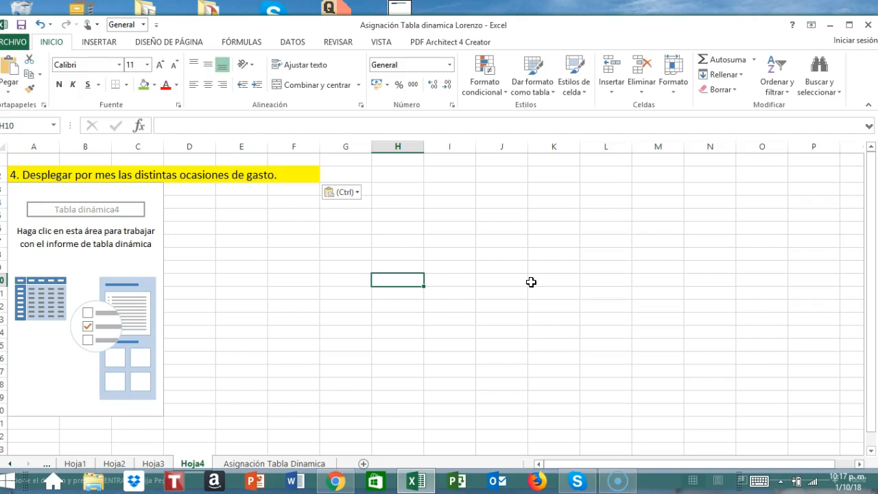
# Step: Build Hoja4's pivot table with MES and then GASTO as rows and the sum of COMPRA ($) as values
pyautogui.click(39, 207)
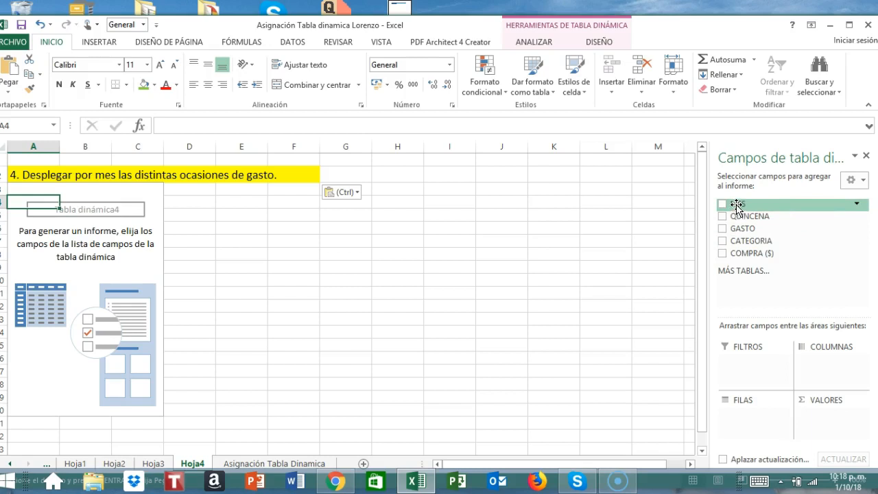
pyautogui.moveTo(736, 208); pyautogui.dragTo(731, 417)
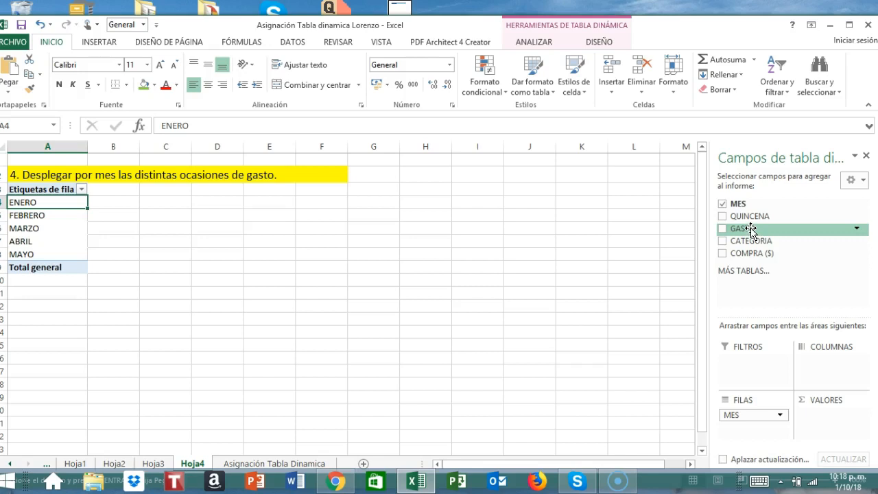
pyautogui.moveTo(751, 228); pyautogui.dragTo(735, 430)
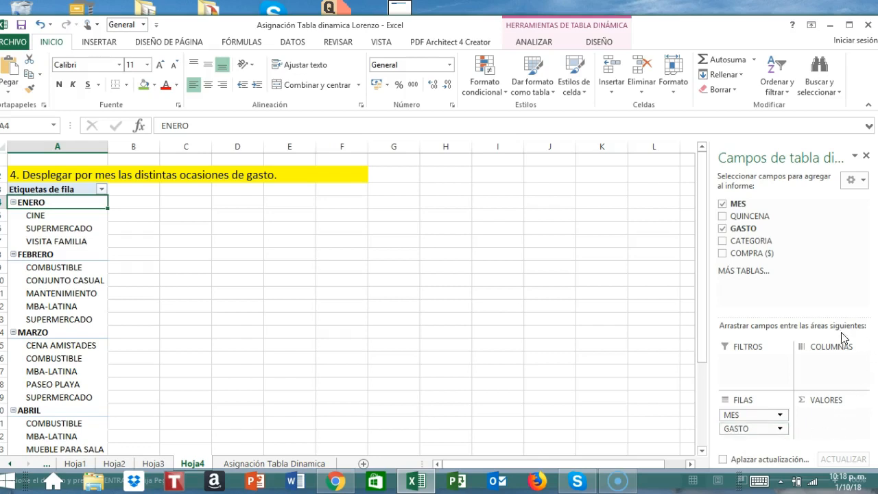
pyautogui.click(723, 253)
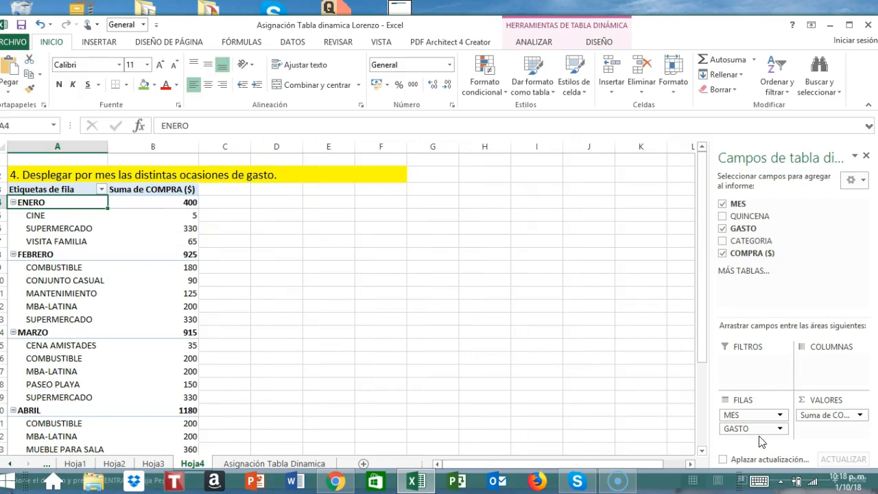
# Step: Examine the expense occasions listed under ENERO in Hoja4's pivot table, from CINE to VISITA FAMILIA
pyautogui.scroll(-1, 369, 333)
pyautogui.scroll(1, 368, 333)
pyautogui.click(65, 215)
pyautogui.click(95, 232)
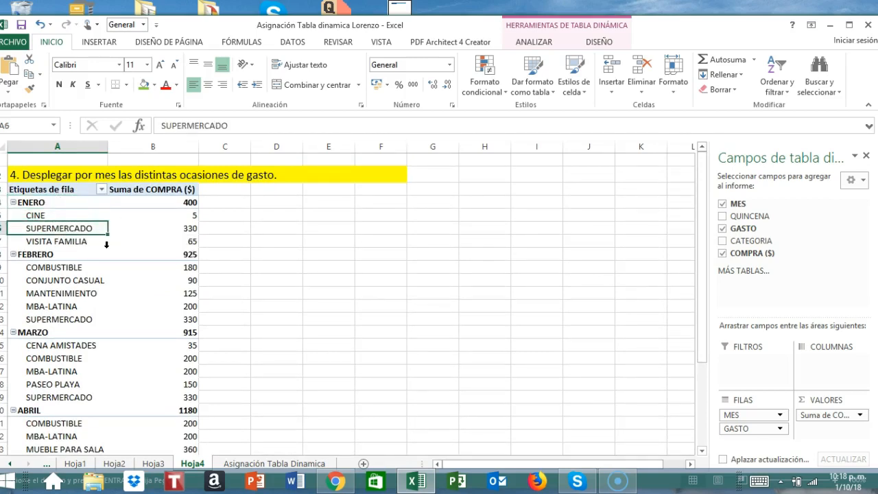
pyautogui.click(94, 243)
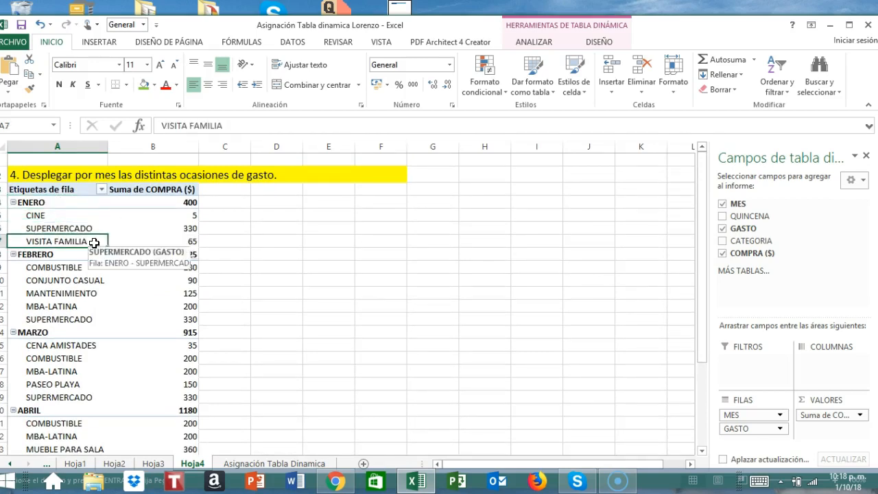
pyautogui.click(195, 214)
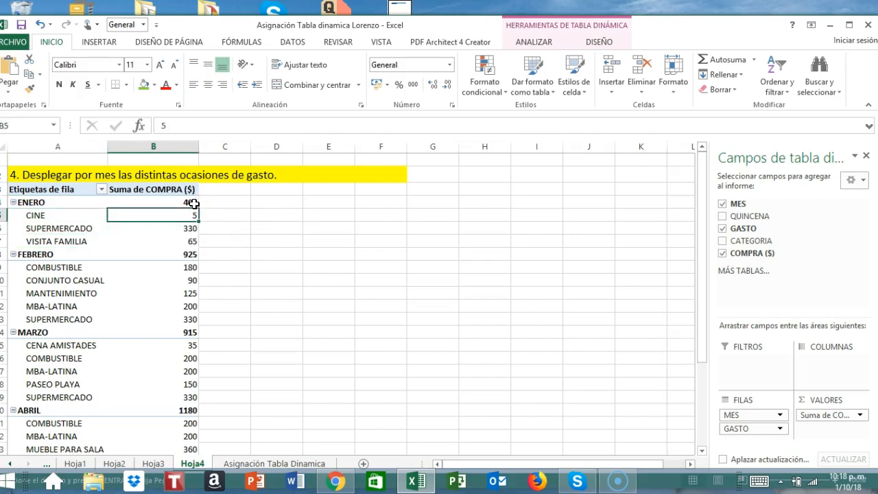
# Step: Fill the subtotal cells of ENERO, FEBRERO, MARZO, ABRIL and MAYO in Hoja4's pivot table with green
pyautogui.click(195, 204)
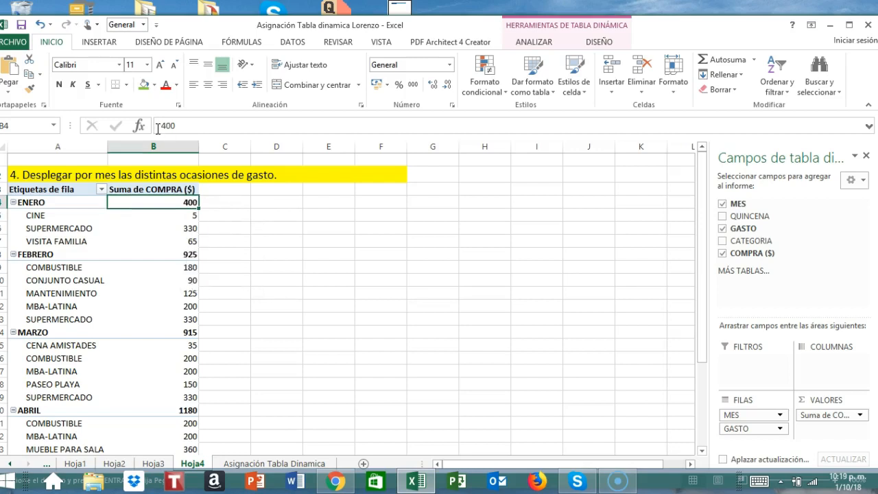
pyautogui.click(144, 84)
pyautogui.click(195, 253)
pyautogui.click(150, 87)
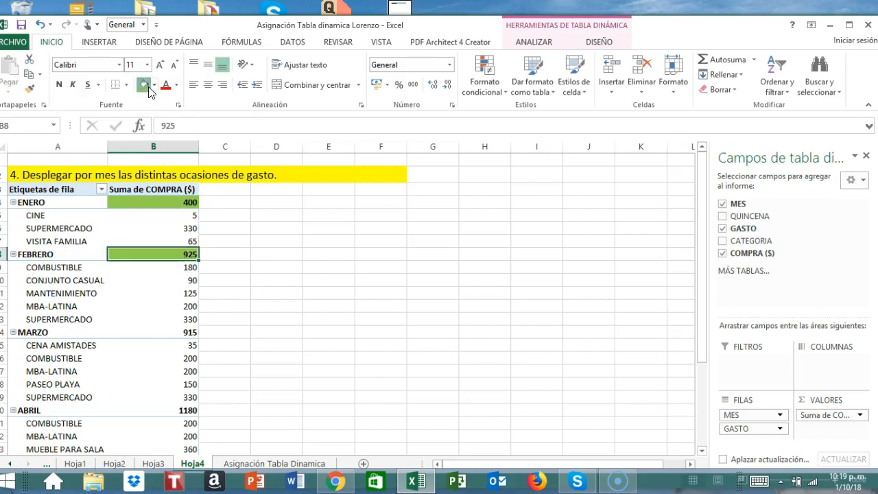
pyautogui.scroll(-1, 277, 272)
pyautogui.click(185, 291)
pyautogui.click(143, 84)
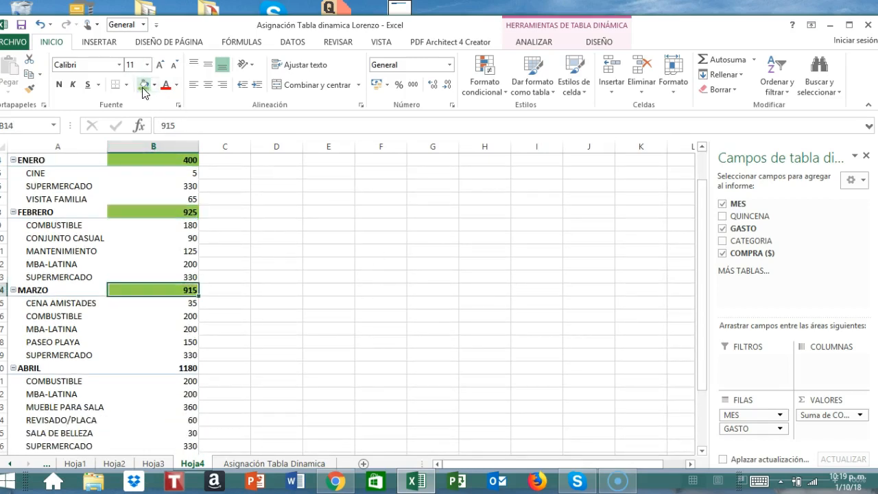
pyautogui.click(178, 371)
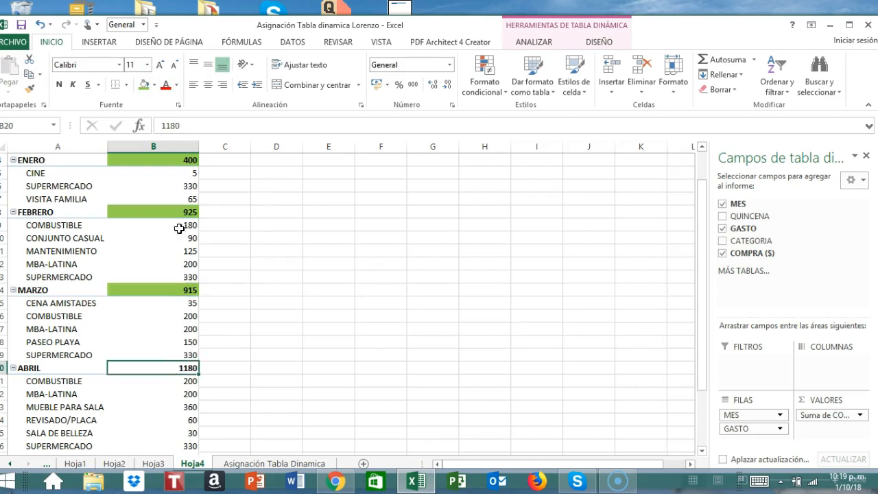
pyautogui.click(144, 84)
pyautogui.scroll(-3, 274, 205)
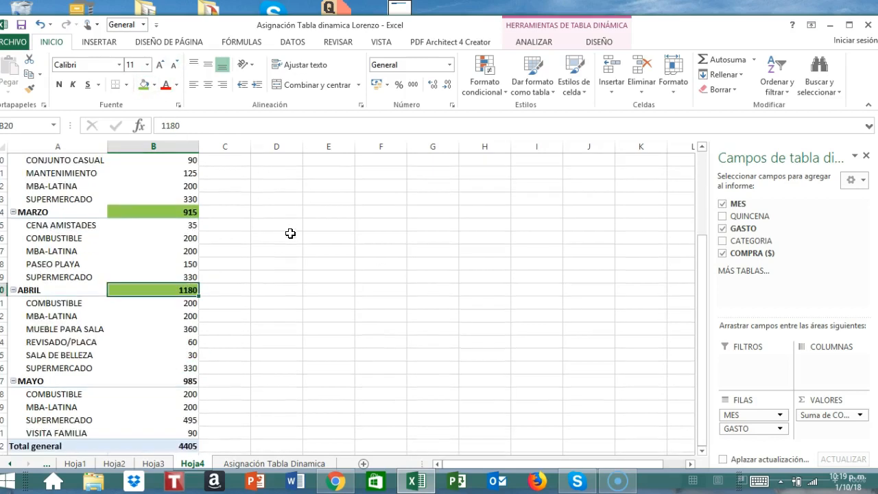
pyautogui.click(189, 342)
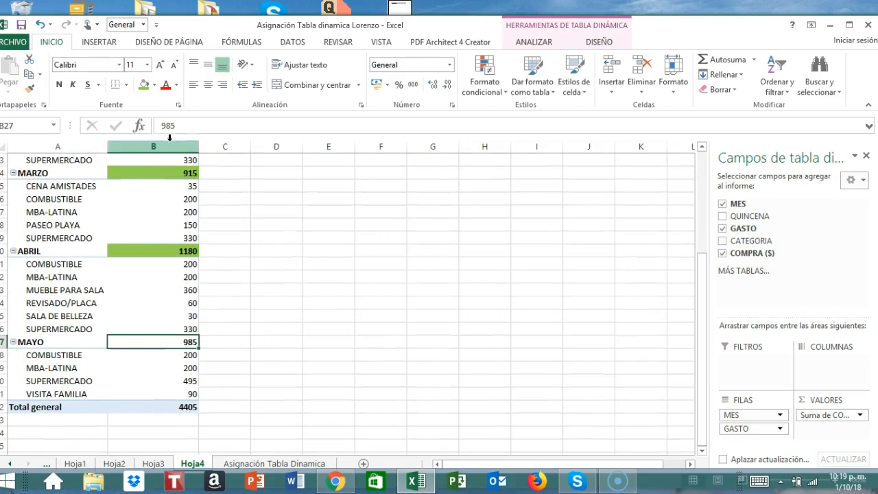
pyautogui.click(143, 83)
pyautogui.scroll(4, 418, 289)
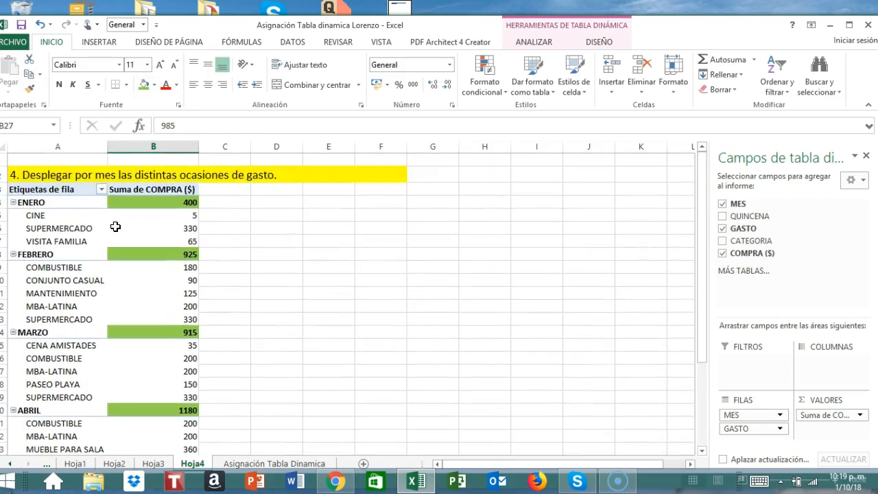
# Step: Examine the amount of each ENERO expense and look over the other months' expense occasions in the pivot table
pyautogui.click(166, 217)
pyautogui.click(83, 227)
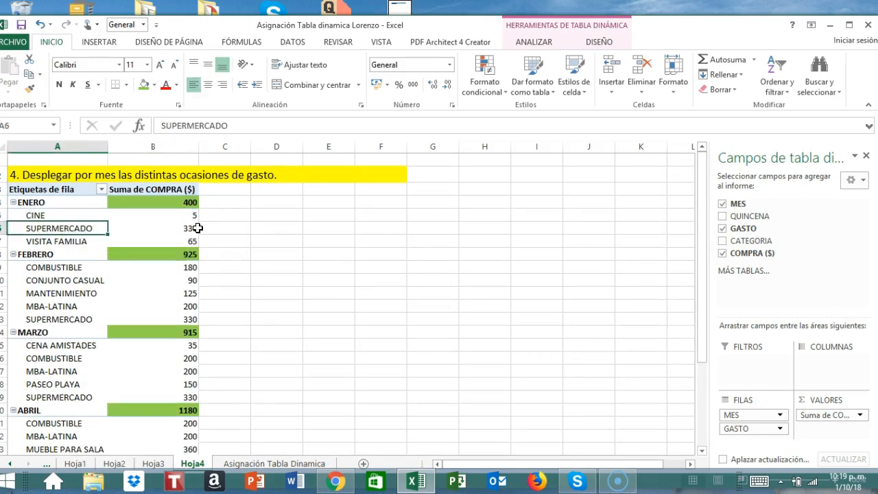
pyautogui.click(196, 227)
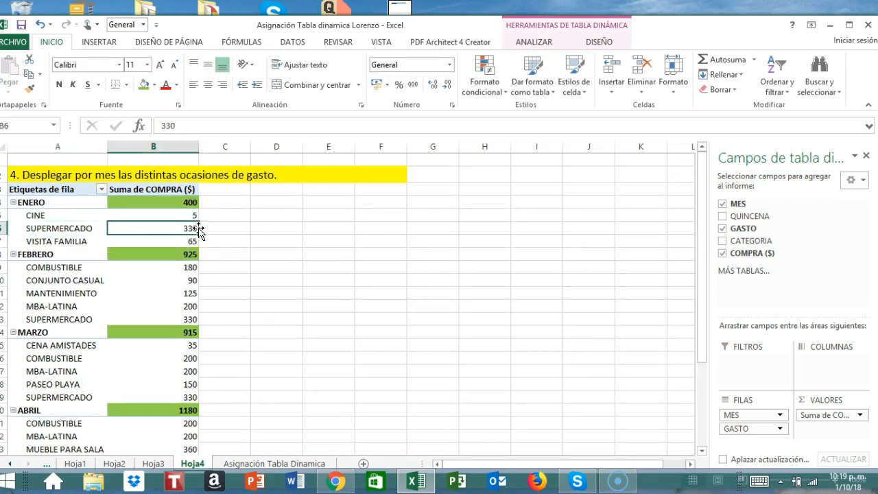
pyautogui.click(87, 239)
pyautogui.click(124, 242)
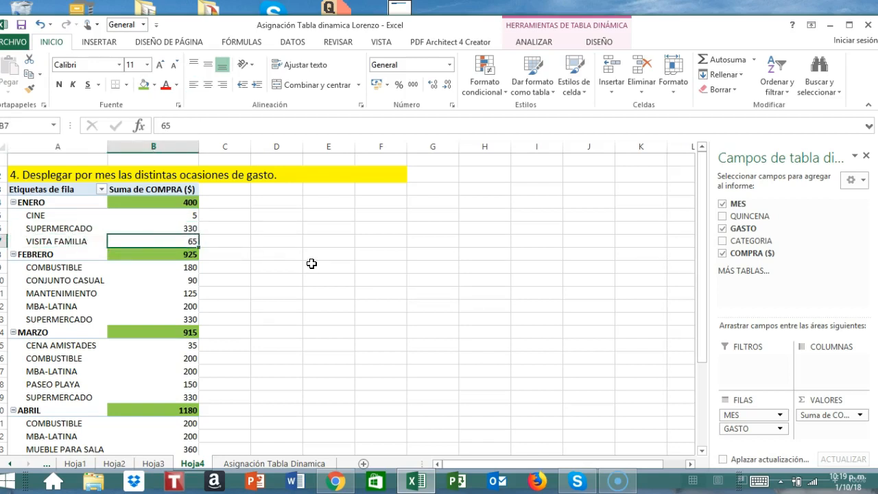
pyautogui.scroll(-3, 312, 263)
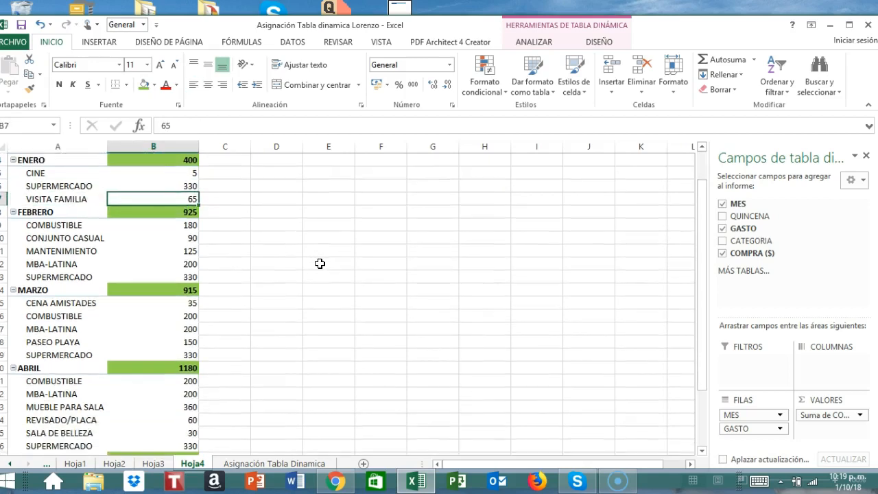
pyautogui.scroll(2, 322, 261)
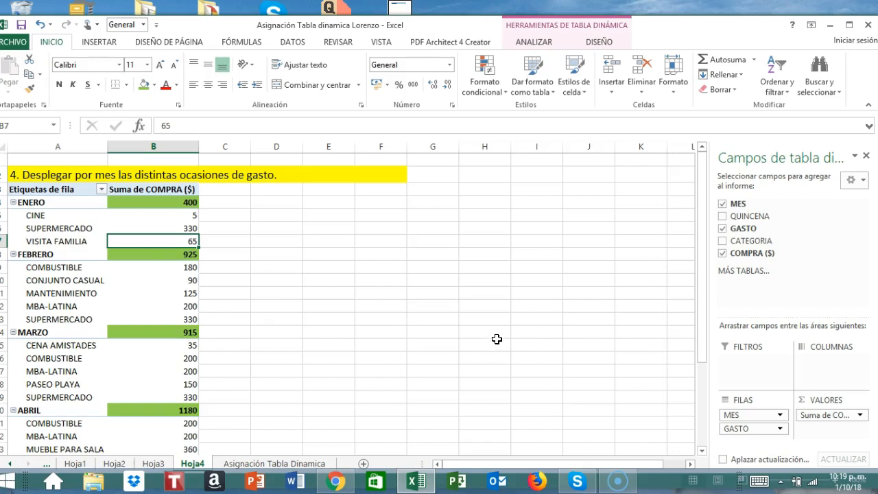
pyautogui.scroll(-1, 509, 347)
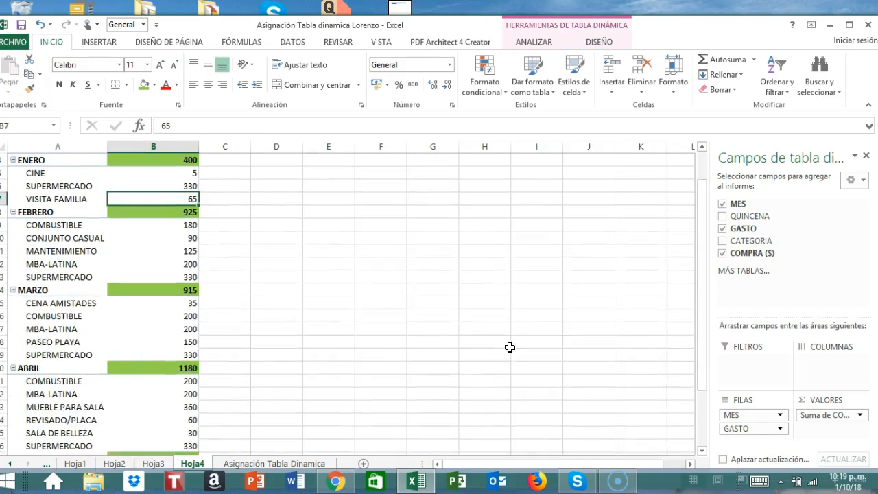
pyautogui.scroll(1, 509, 347)
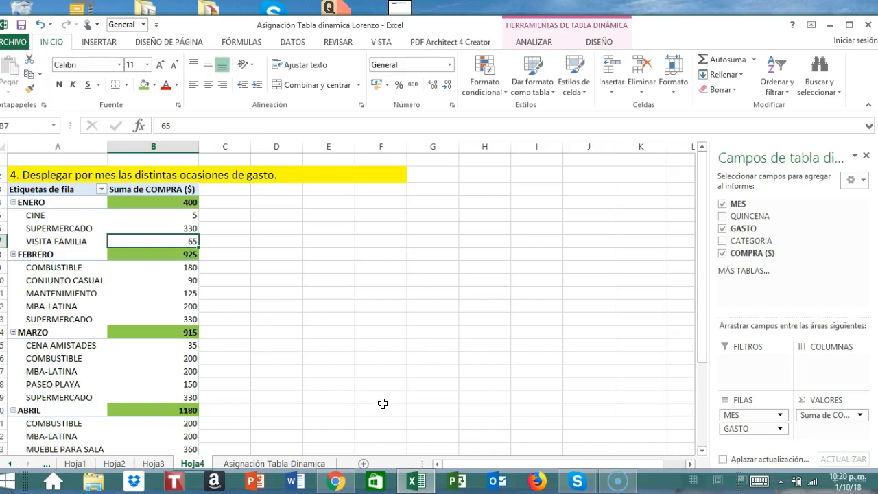
# Step: Read question 5 on the Asignación Tabla Dinamica sheet and create a pivot table from its range C3:G37 on a new worksheet
pyautogui.click(279, 465)
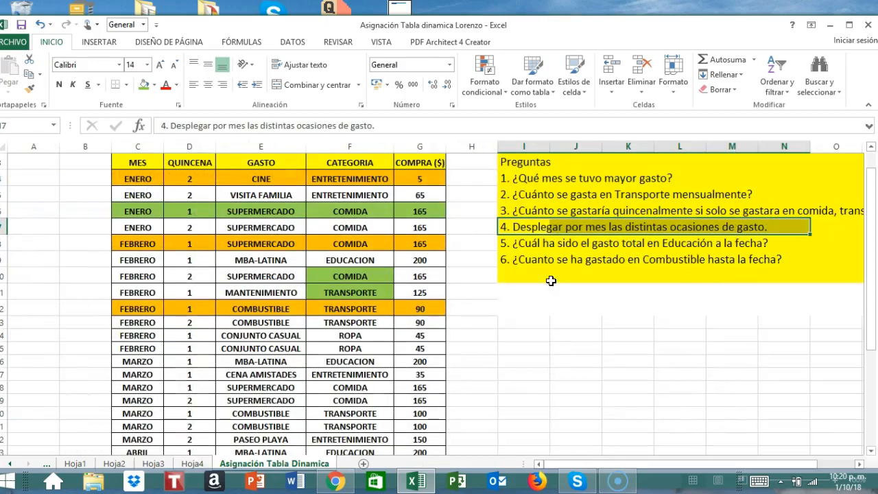
pyautogui.moveTo(511, 244); pyautogui.dragTo(750, 244)
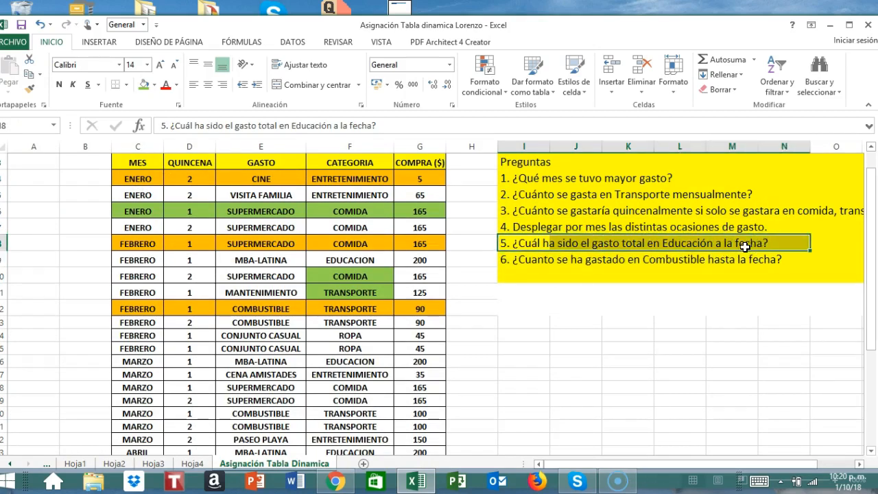
pyautogui.click(679, 298)
pyautogui.scroll(1, 321, 287)
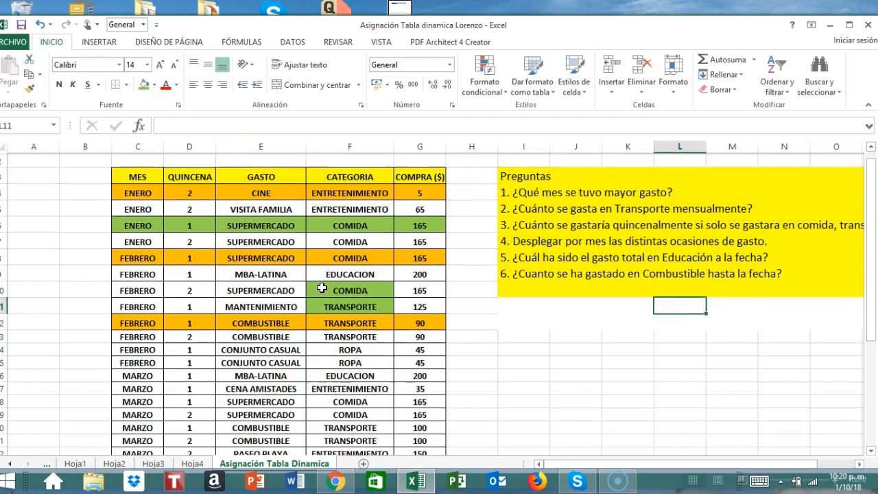
pyautogui.click(130, 187)
pyautogui.moveTo(171, 192); pyautogui.dragTo(421, 288)
pyautogui.scroll(2, 471, 280)
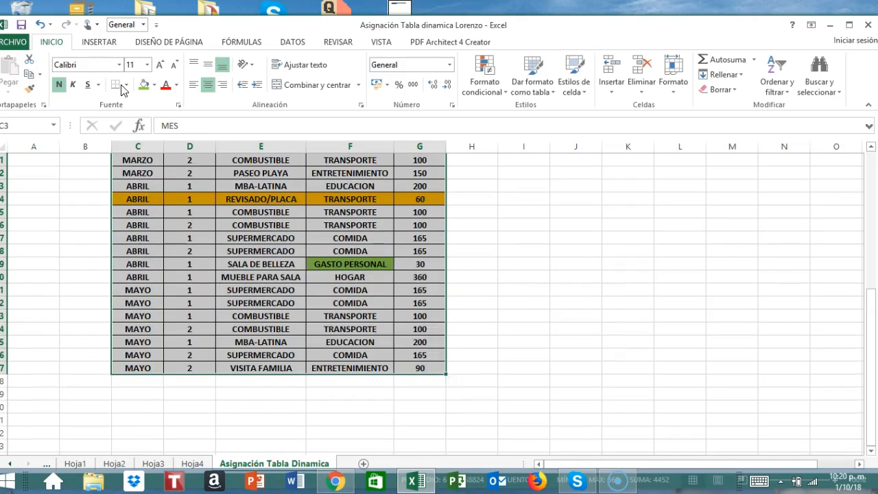
pyautogui.click(100, 43)
pyautogui.click(14, 81)
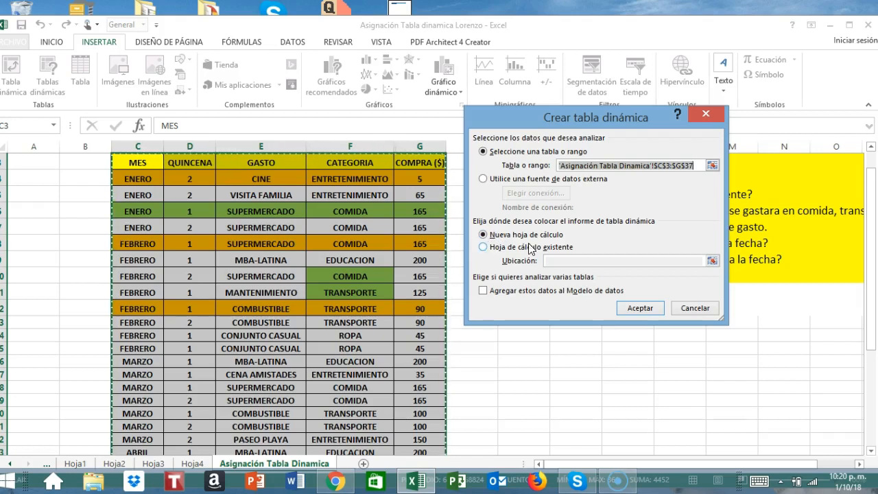
pyautogui.click(639, 308)
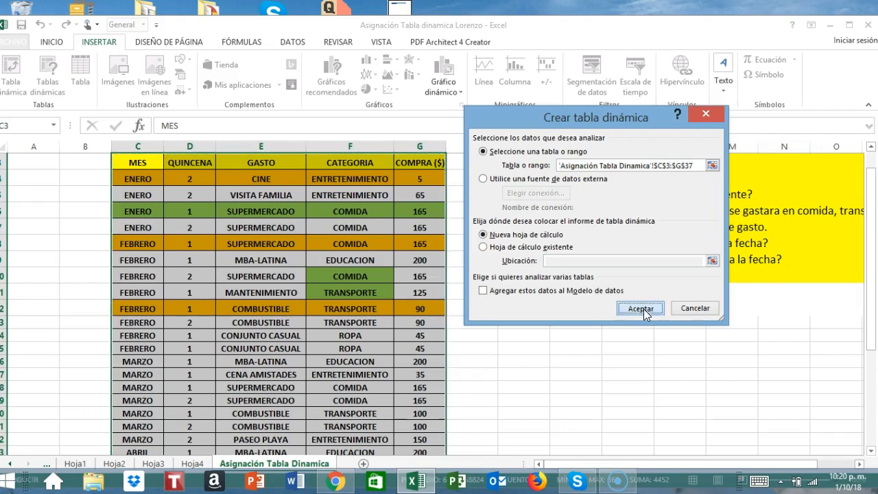
# Step: Copy the text of question 5 from the Asignación Tabla Dinamica sheet and paste it into cell A2 of Hoja5
pyautogui.click(329, 463)
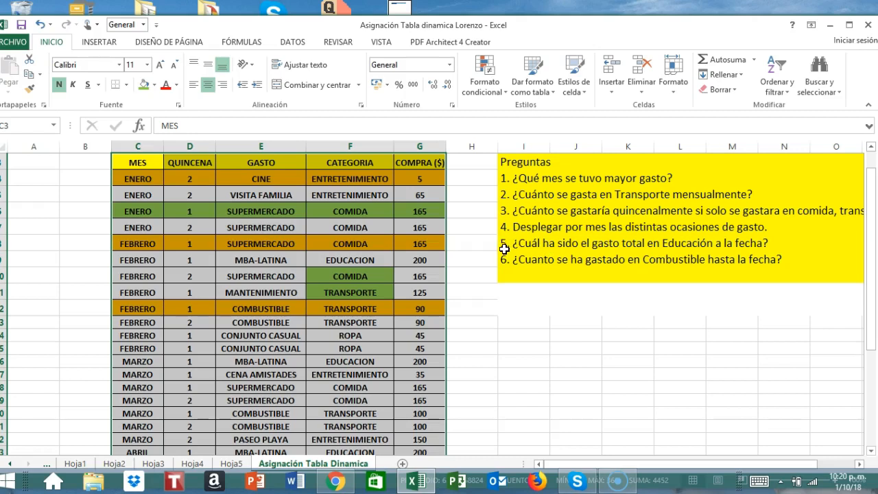
pyautogui.moveTo(504, 245); pyautogui.dragTo(772, 245)
pyautogui.rightClick(628, 244)
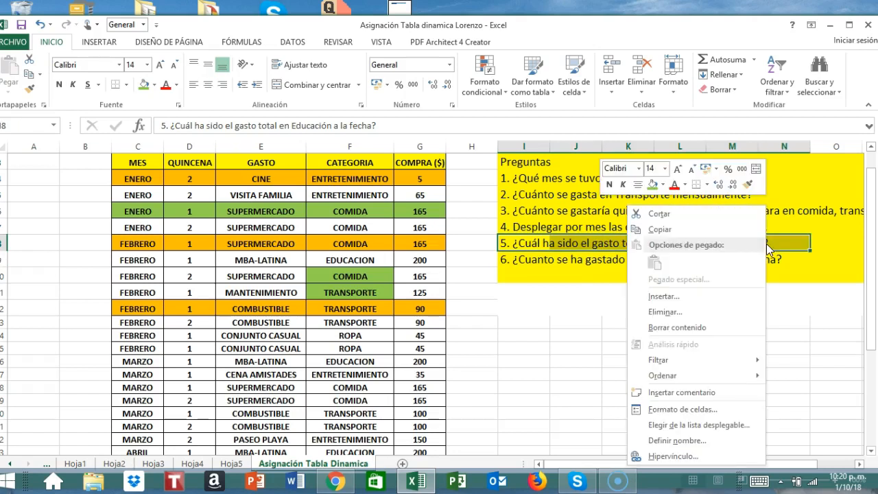
pyautogui.click(660, 230)
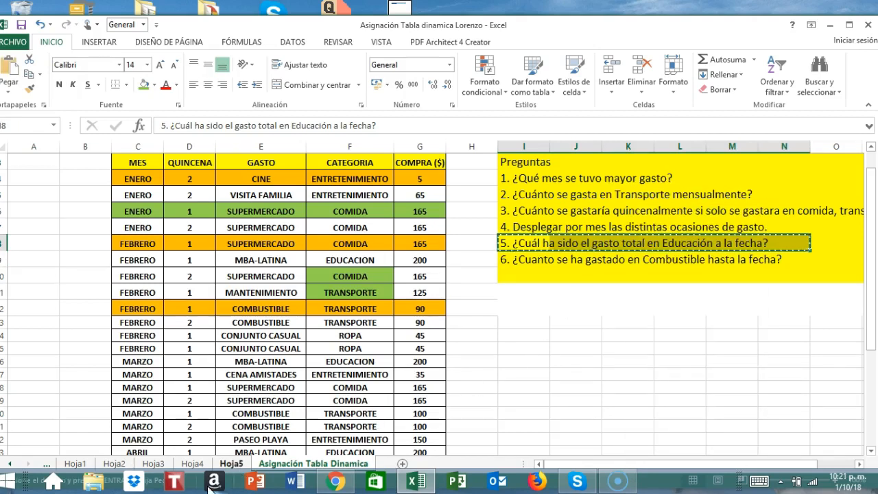
pyautogui.click(232, 464)
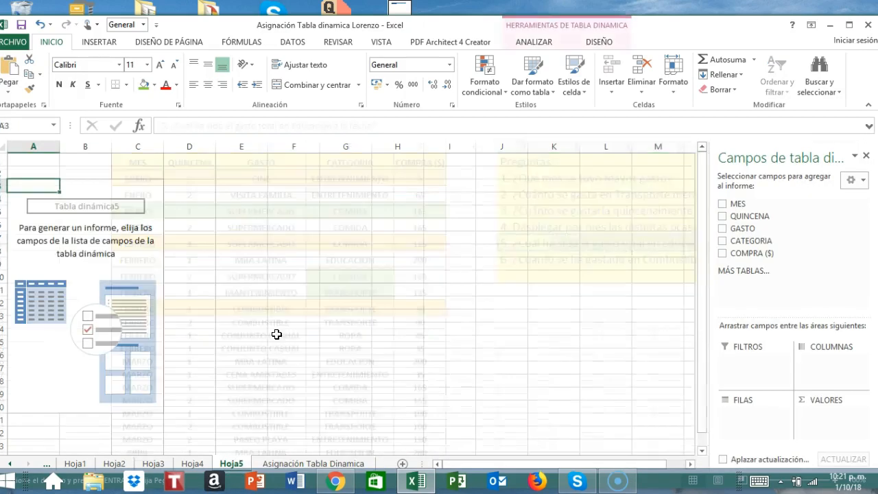
pyautogui.click(63, 170)
pyautogui.click(44, 173)
pyautogui.rightClick(43, 173)
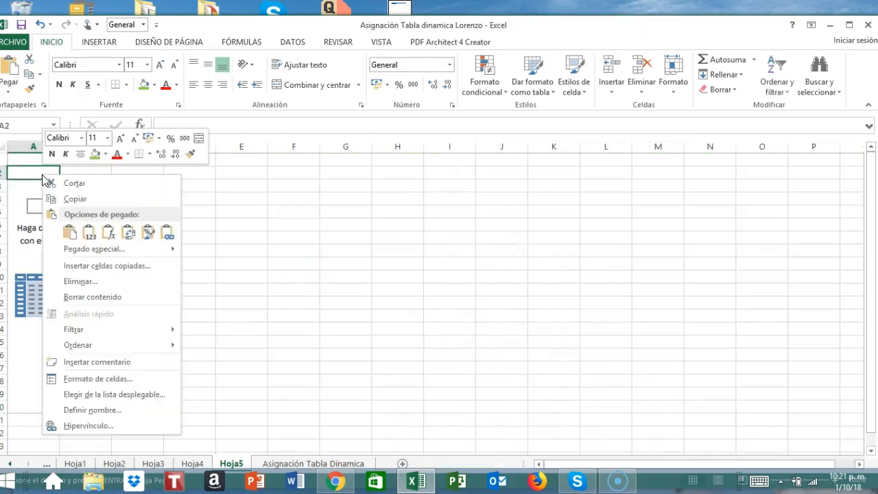
pyautogui.click(67, 230)
pyautogui.click(265, 268)
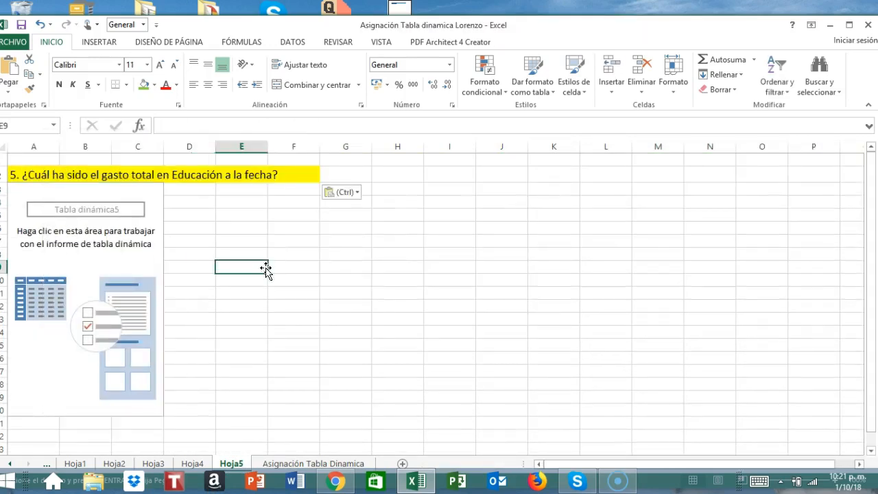
# Step: Fill the first EDUCACION cell in the CATEGORIA column of the Asignación Tabla Dinamica sheet with orange
pyautogui.click(27, 201)
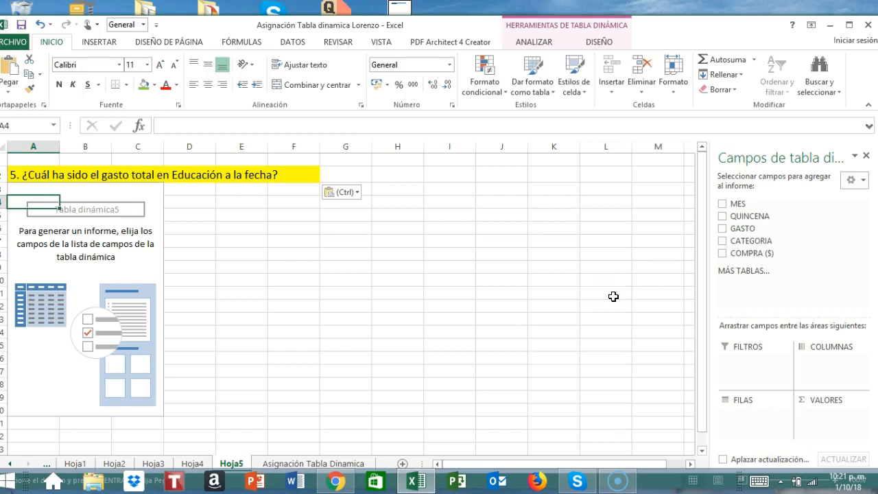
pyautogui.click(288, 468)
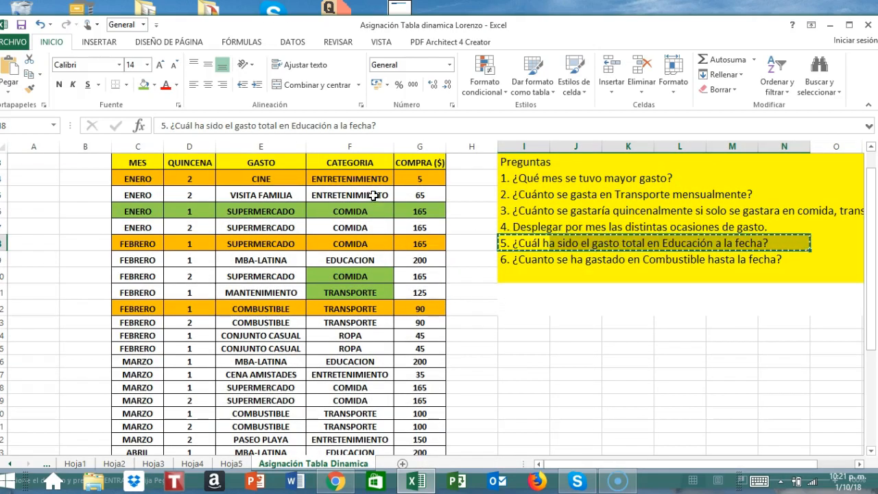
pyautogui.click(336, 162)
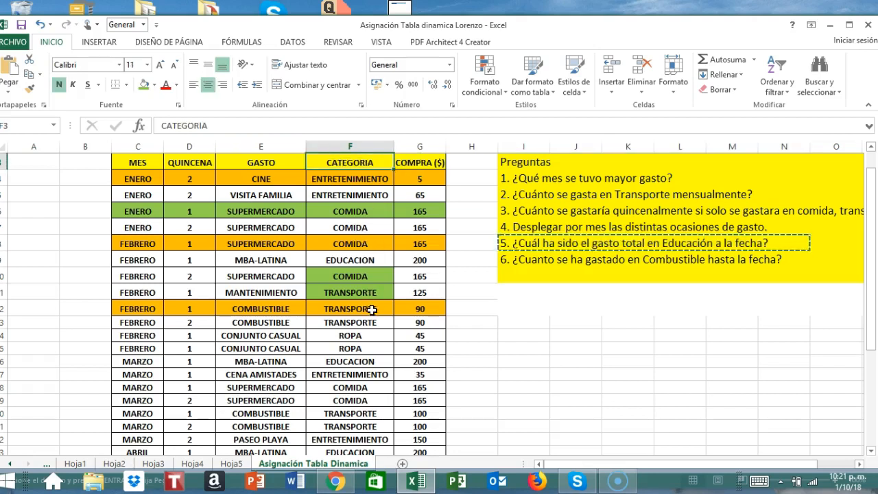
pyautogui.click(357, 260)
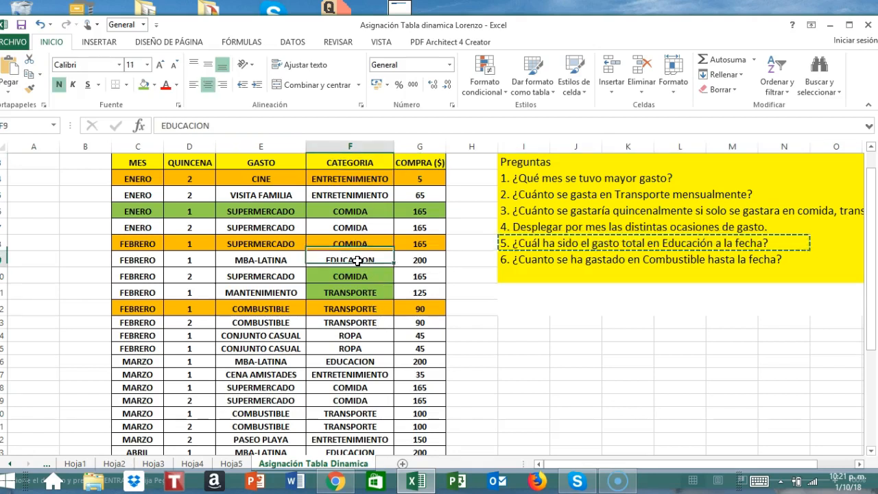
pyautogui.click(157, 86)
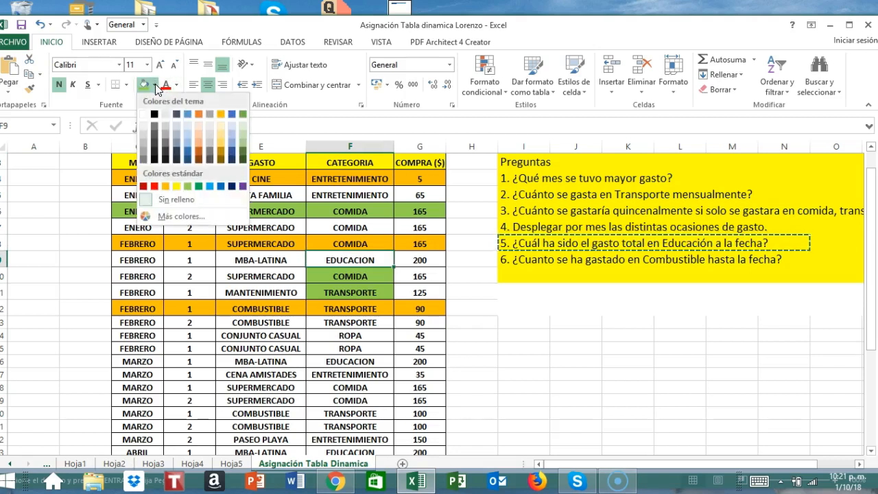
pyautogui.click(165, 185)
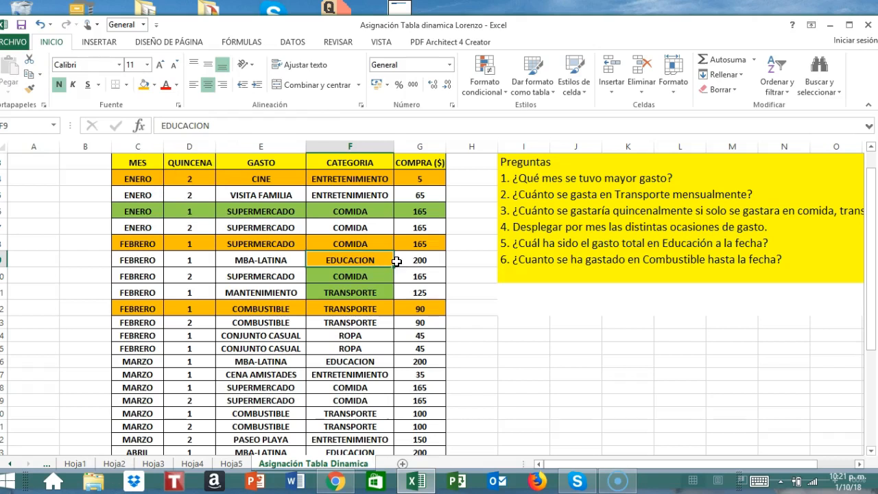
# Step: Fill the COMIDA category cell of the first FEBRERO SUPERMERCADO row with white on the Asignación Tabla Dinamica sheet
pyautogui.click(369, 244)
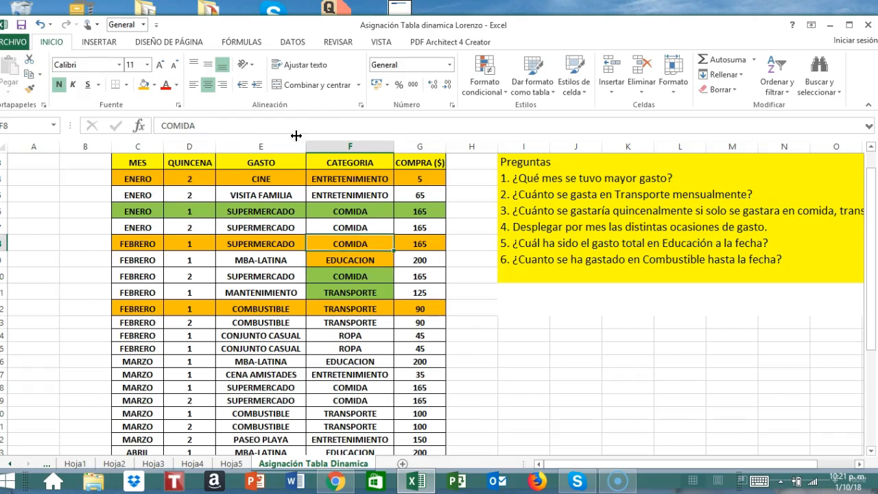
pyautogui.click(156, 84)
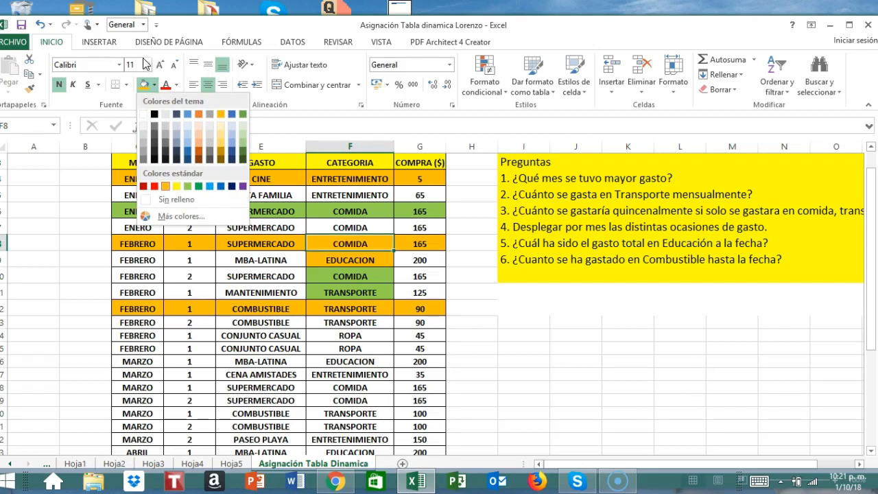
pyautogui.click(155, 85)
pyautogui.click(155, 85)
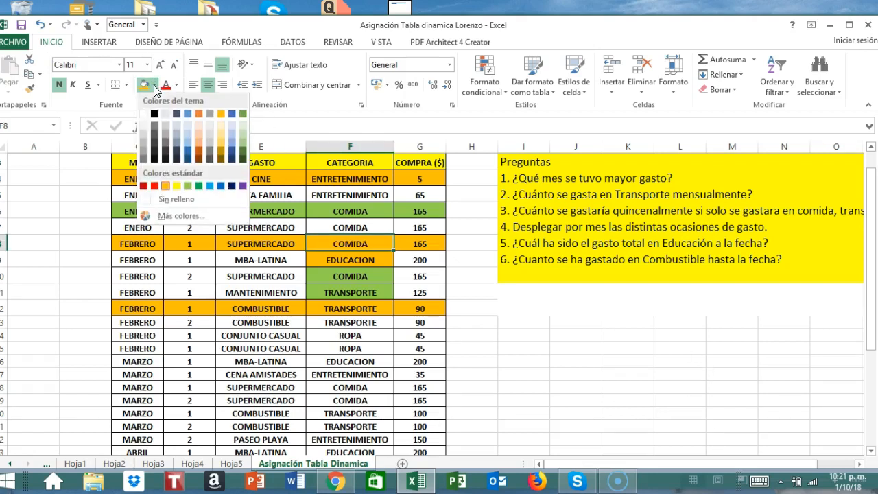
pyautogui.click(144, 115)
pyautogui.click(585, 370)
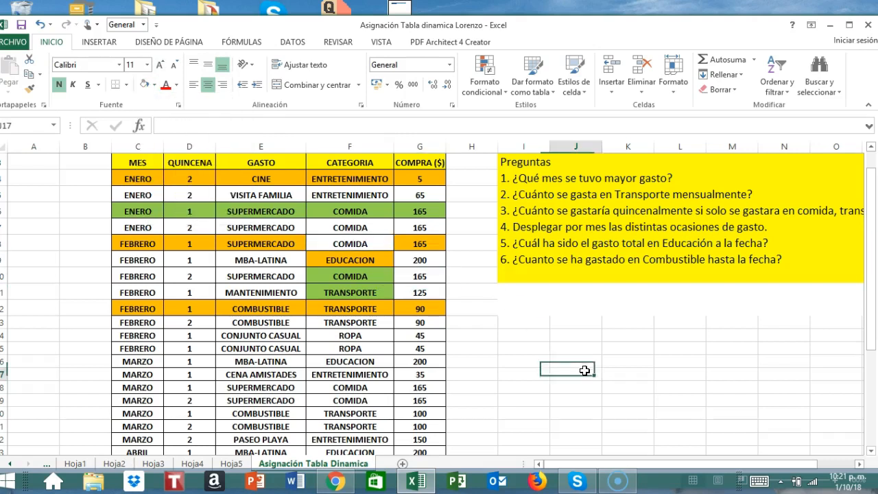
pyautogui.click(371, 265)
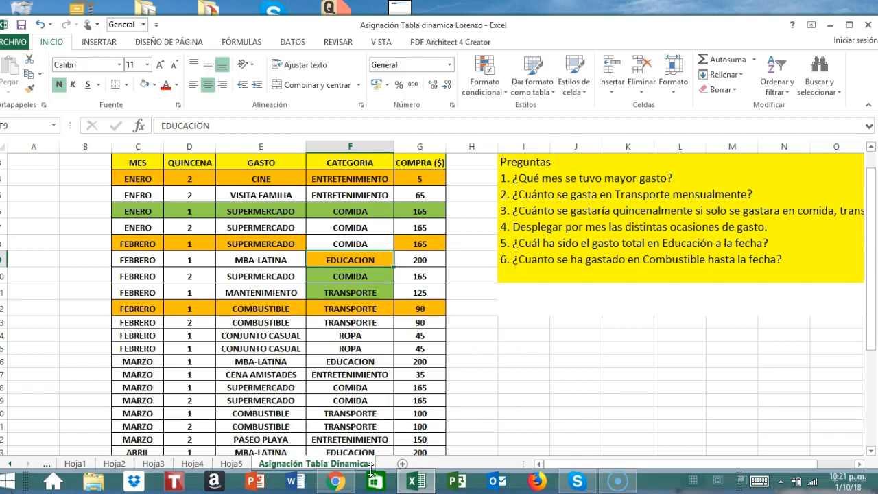
# Step: Build the Hoja5 pivot table with CATEGORIA as rows and the sum of COMPRA ($) as values
pyautogui.click(231, 464)
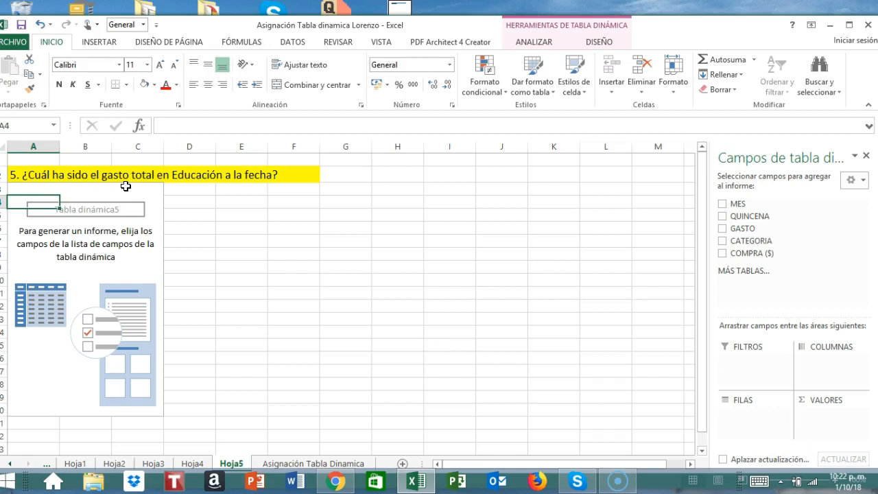
pyautogui.click(724, 240)
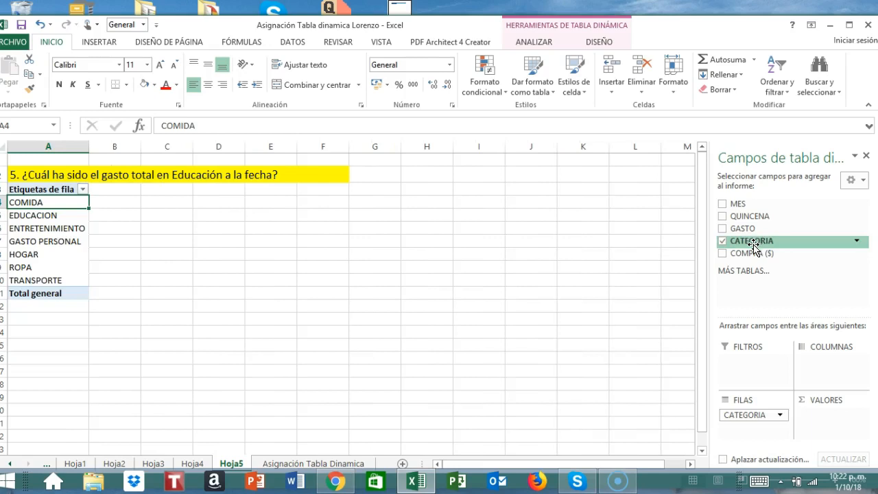
pyautogui.moveTo(752, 246); pyautogui.dragTo(750, 416)
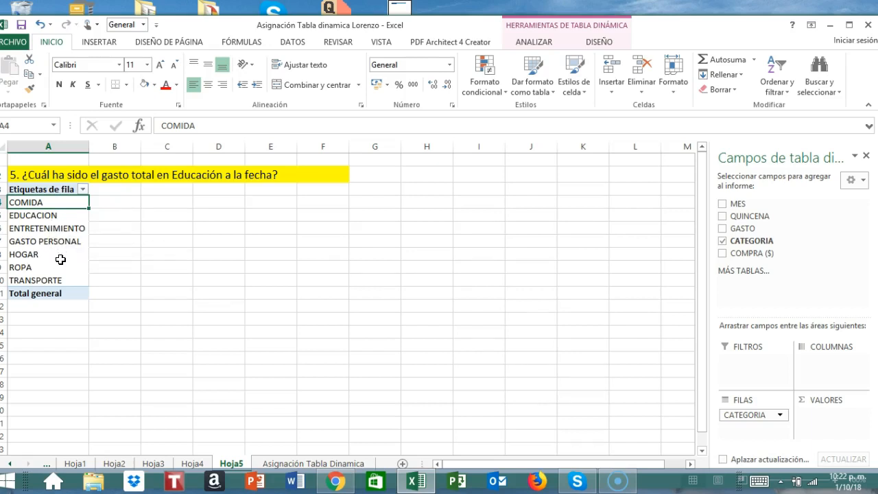
pyautogui.click(64, 216)
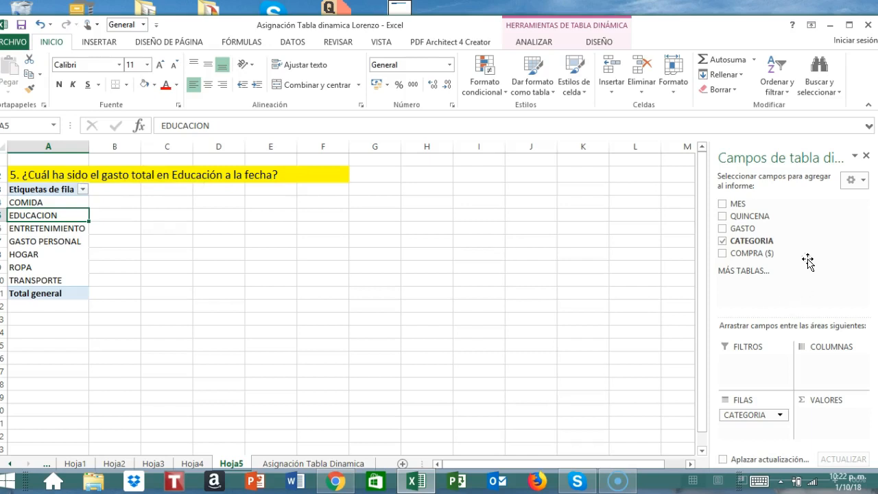
pyautogui.click(724, 254)
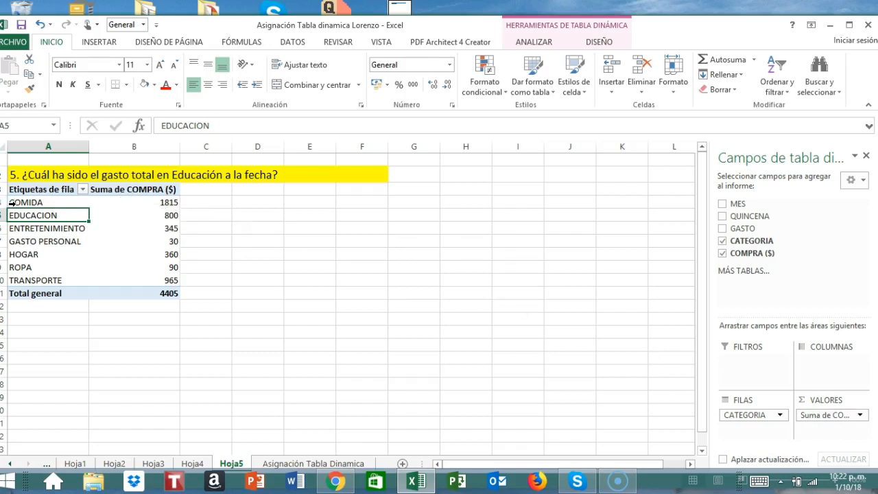
# Step: Center the contents of the whole Hoja5 pivot table, from its headers through the Total general row
pyautogui.moveTo(14, 199); pyautogui.dragTo(77, 280)
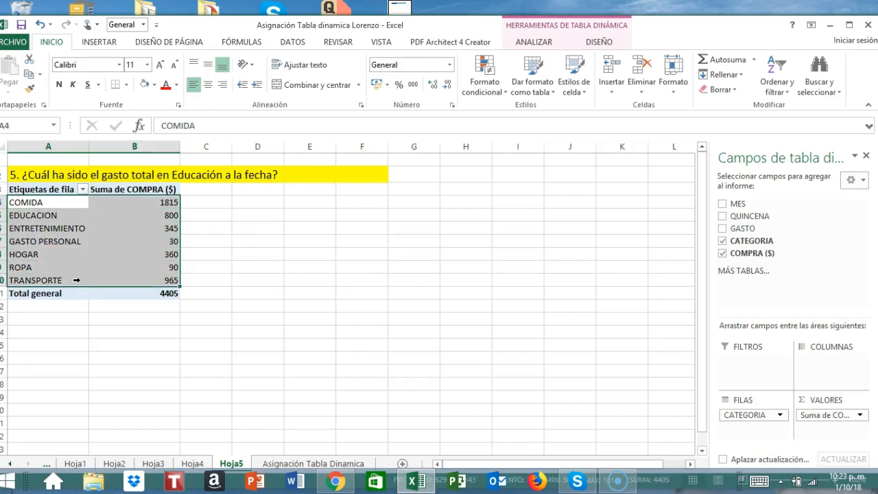
pyautogui.click(75, 296)
pyautogui.click(209, 86)
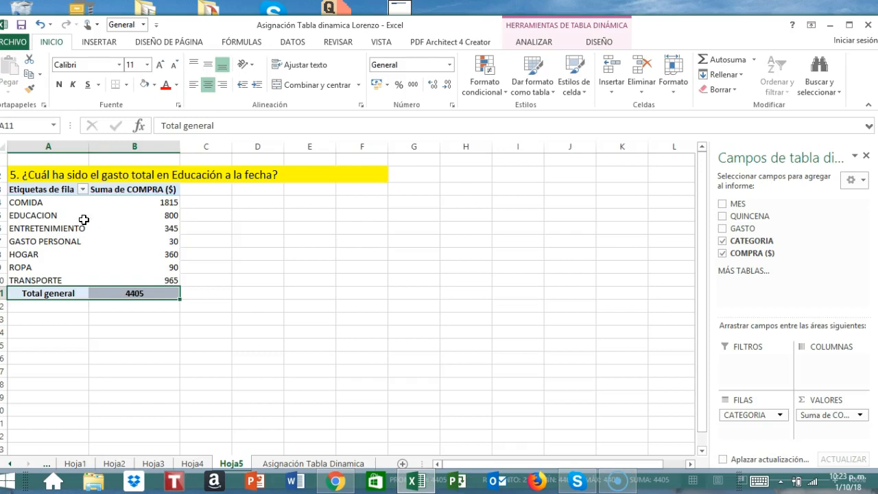
pyautogui.moveTo(14, 189); pyautogui.dragTo(142, 293)
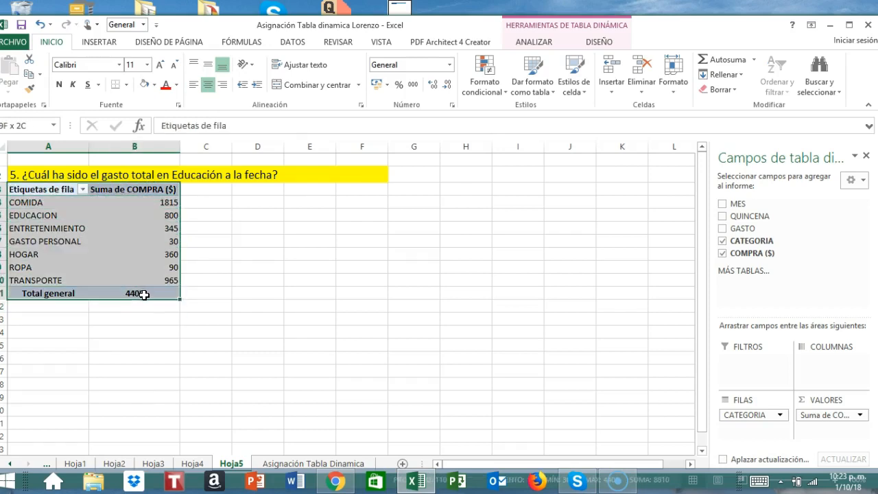
pyautogui.click(208, 84)
pyautogui.click(241, 302)
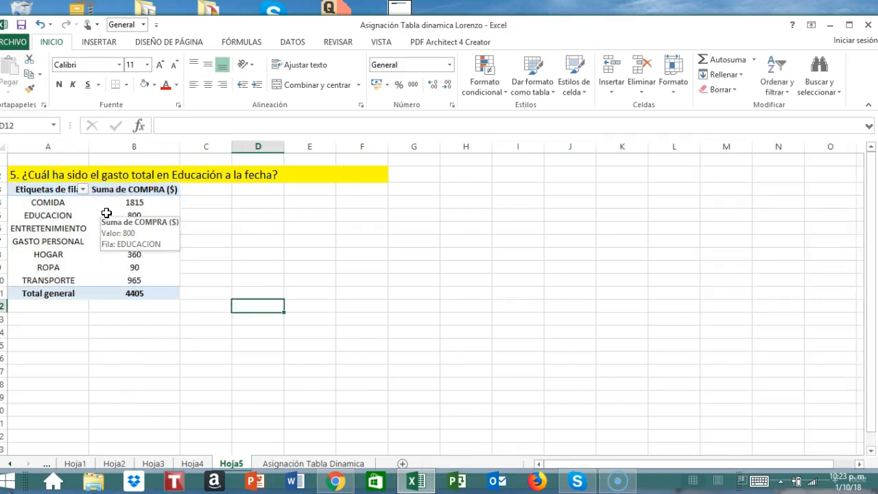
# Step: Highlight the EDUCACION row and its amount in the Hoja5 pivot table with an orange fill
pyautogui.click(22, 203)
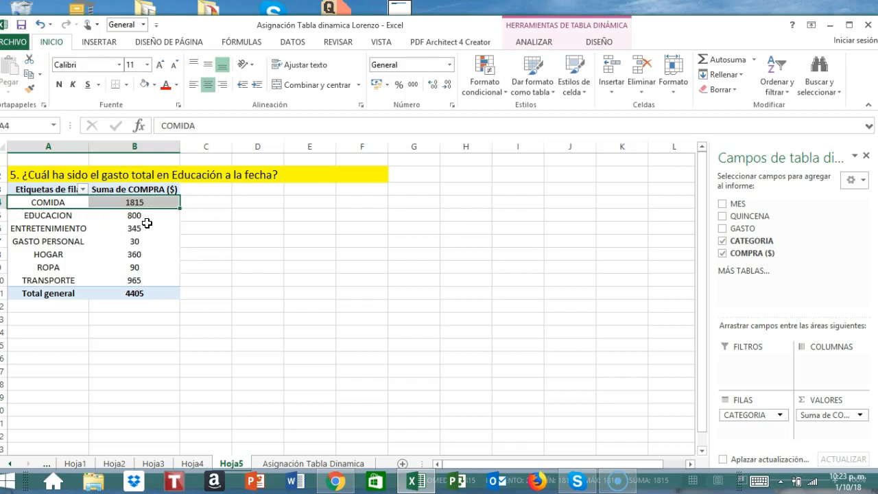
pyautogui.moveTo(146, 218)
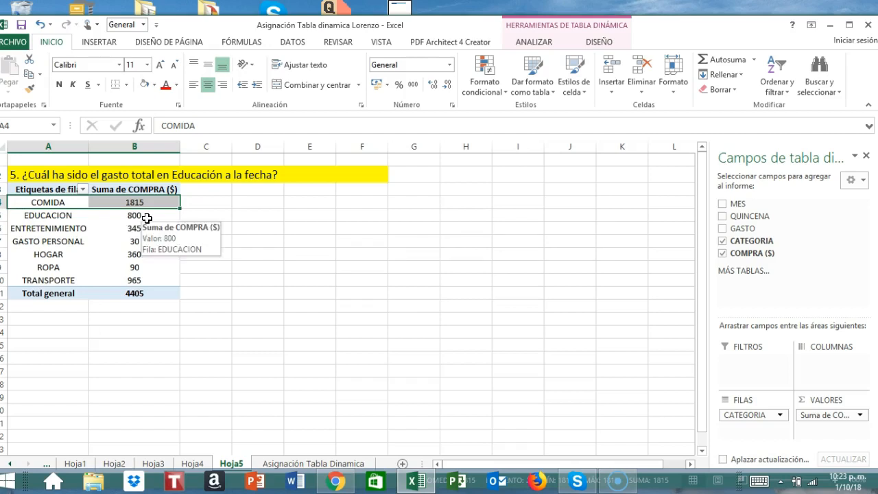
pyautogui.click(28, 215)
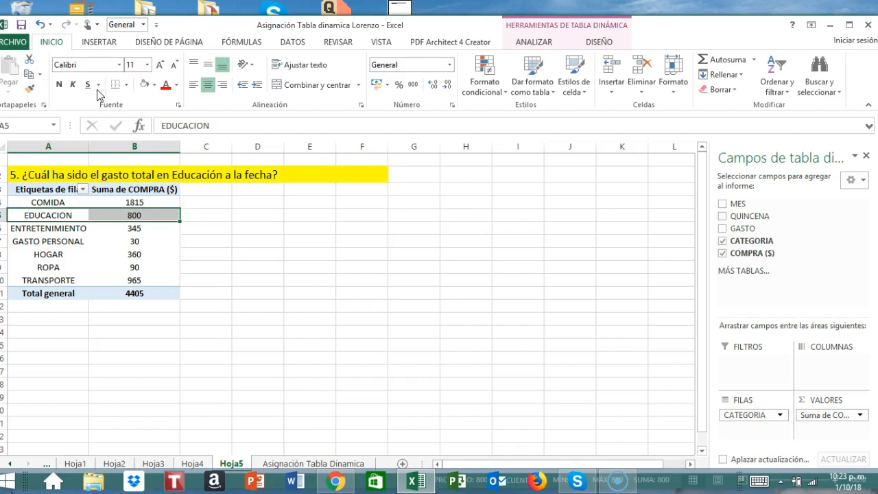
pyautogui.click(154, 85)
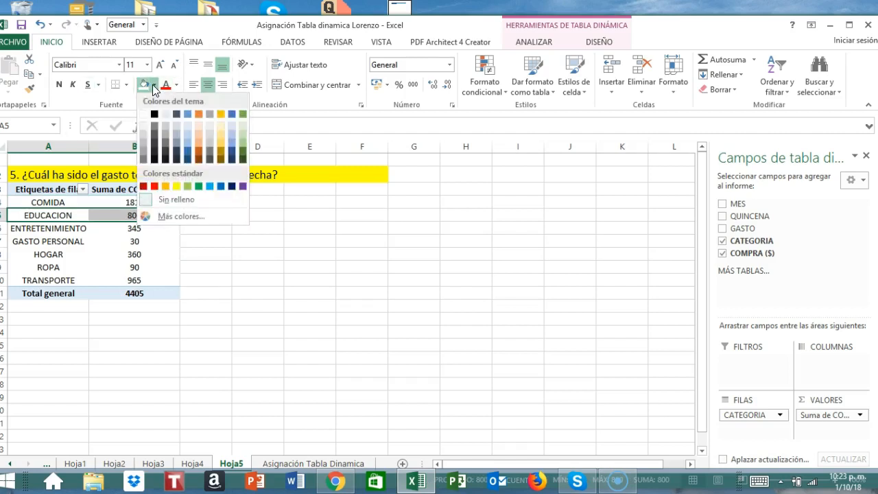
pyautogui.click(165, 187)
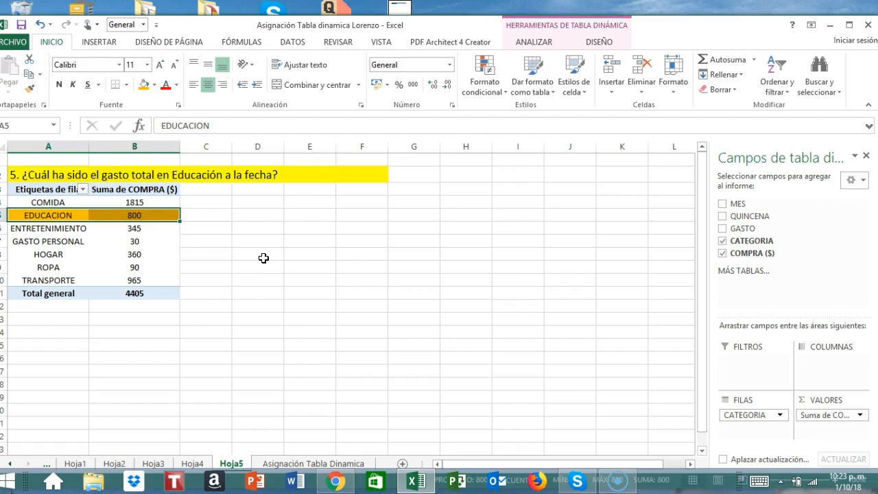
pyautogui.click(292, 275)
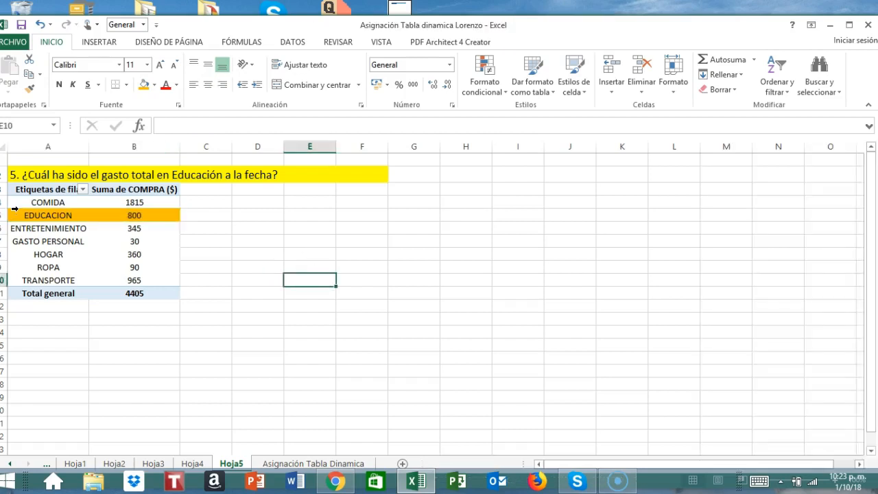
# Step: Filter the row labels of the Hoja5 pivot table to show only the EDUCACION category
pyautogui.click(38, 201)
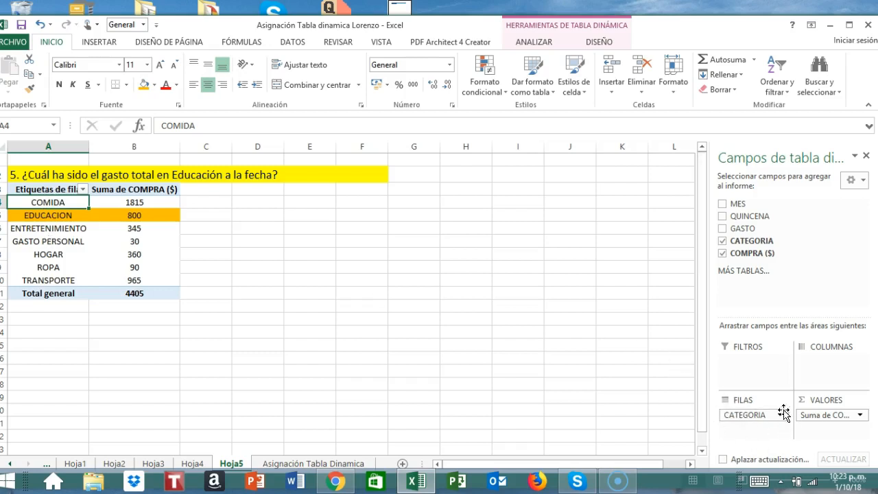
pyautogui.click(83, 189)
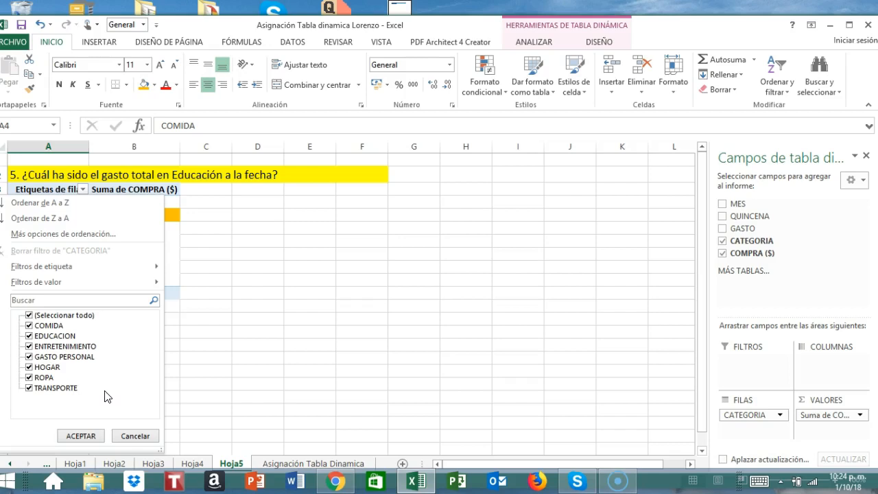
pyautogui.click(29, 316)
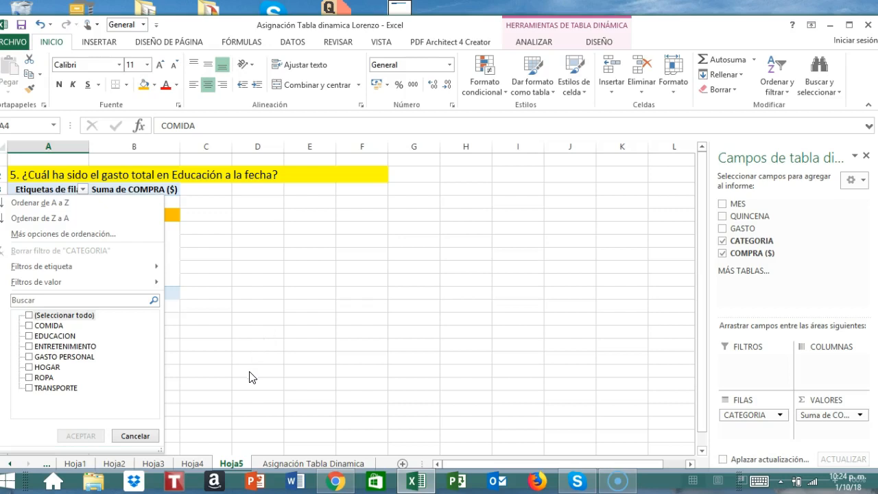
pyautogui.click(29, 336)
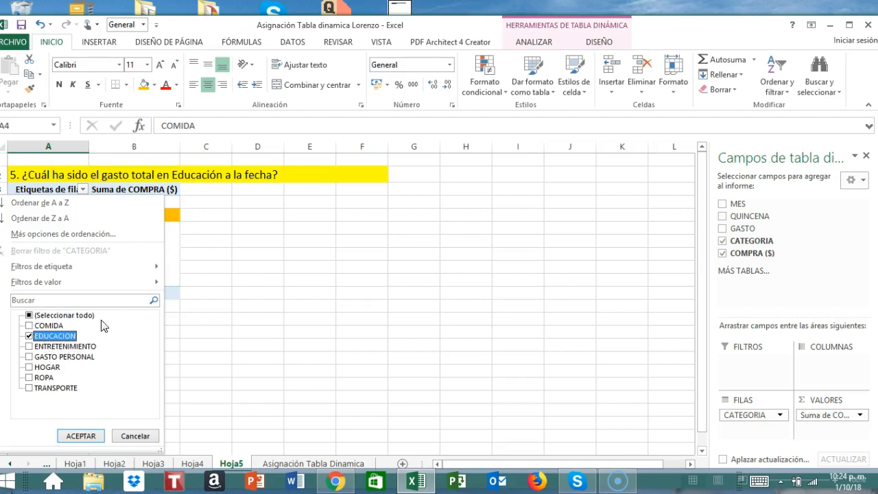
pyautogui.click(81, 437)
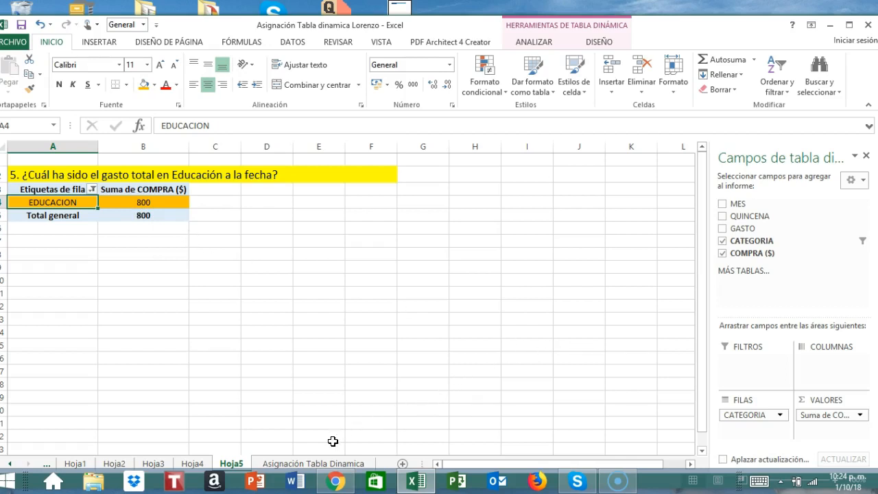
# Step: Create a pivot table from range C3:G37 of the Asignación Tabla Dinamica sheet on a new worksheet for question 6
pyautogui.click(299, 464)
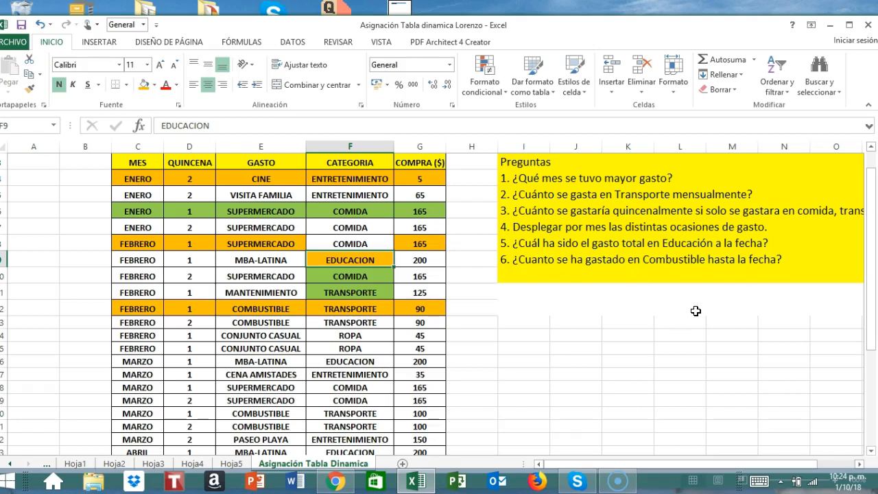
pyautogui.click(231, 464)
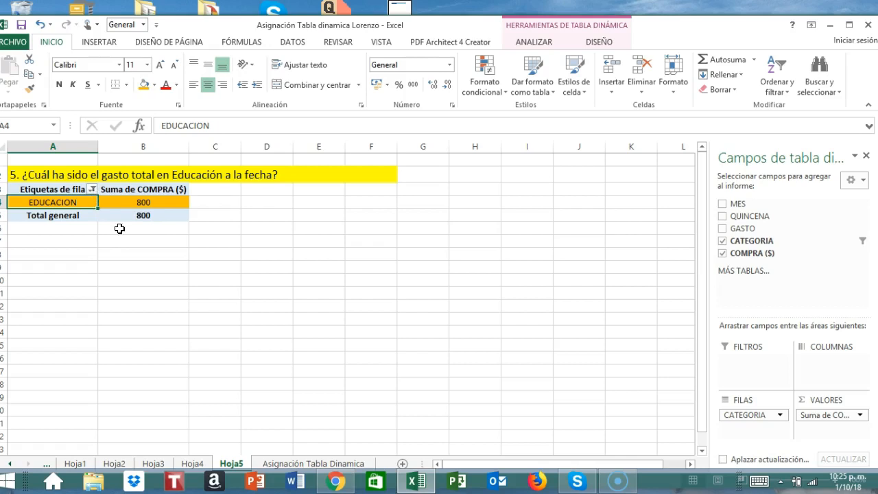
pyautogui.click(308, 464)
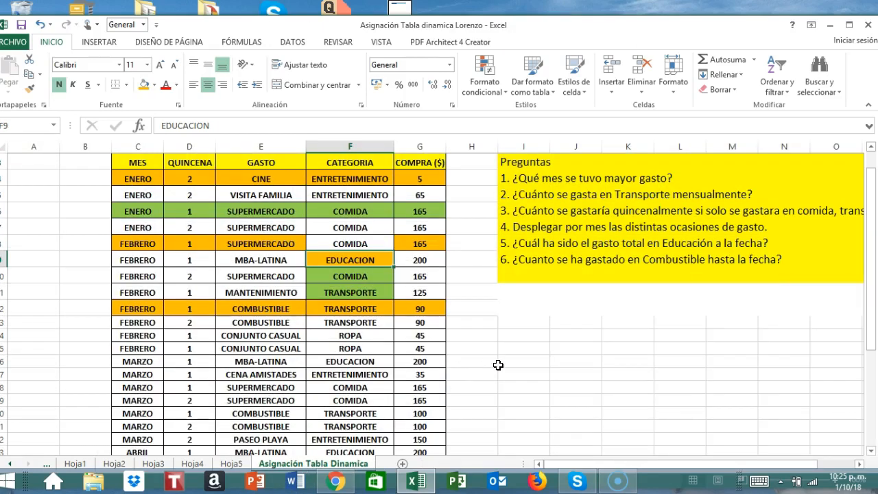
pyautogui.scroll(1, 498, 364)
pyautogui.moveTo(114, 181); pyautogui.dragTo(406, 420)
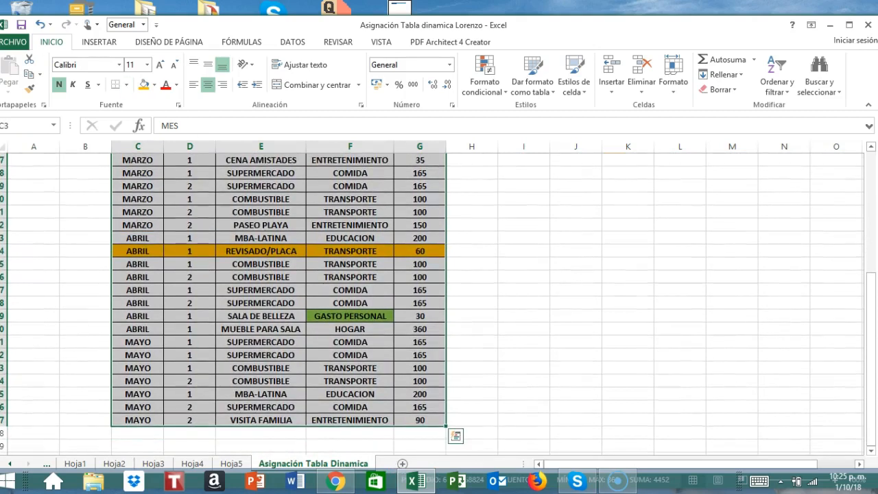
pyautogui.click(100, 43)
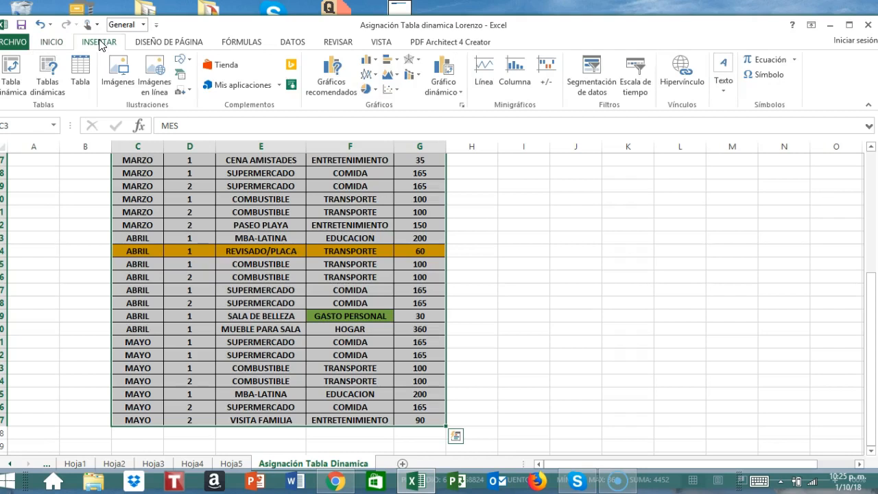
pyautogui.click(11, 72)
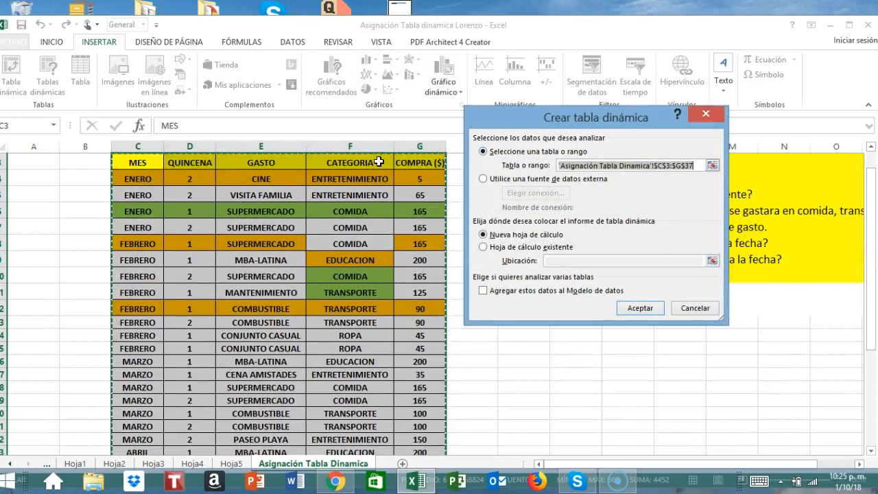
pyautogui.click(632, 310)
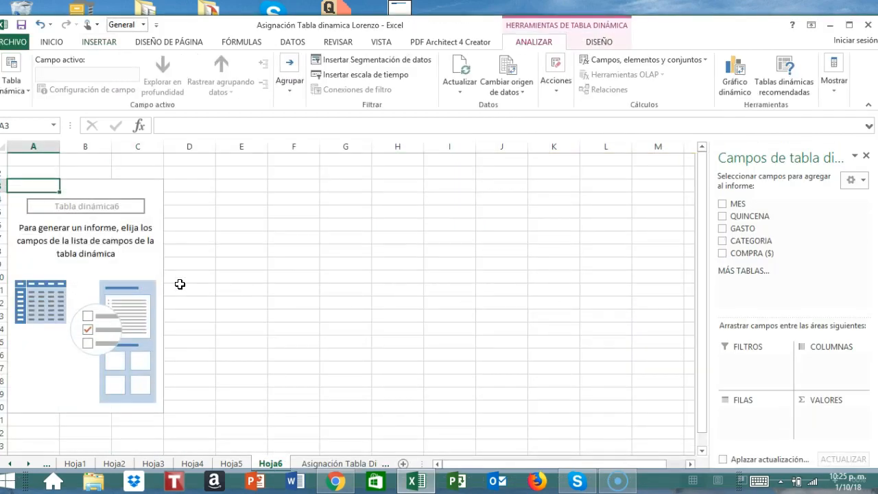
# Step: Copy the question 6 cells, I9:N10, from the Asignación Tabla Dinamica sheet and return to Hoja6
pyautogui.click(23, 223)
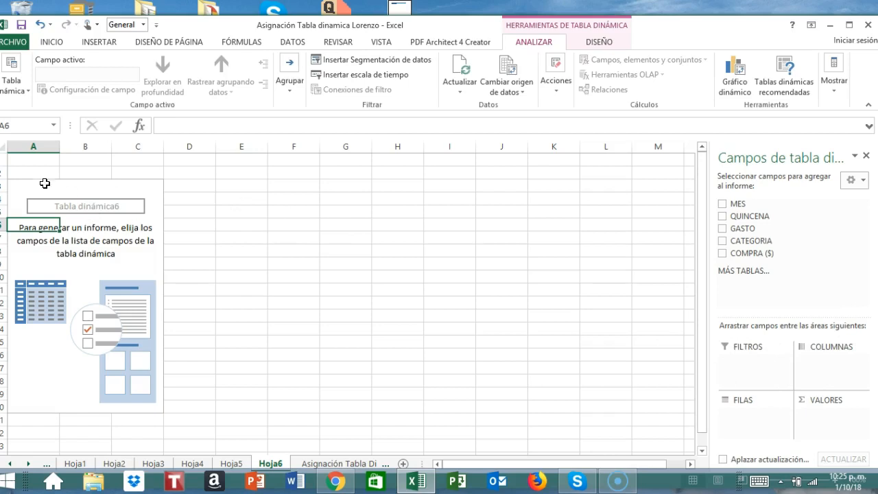
pyautogui.click(309, 469)
pyautogui.moveTo(506, 265); pyautogui.dragTo(793, 268)
pyautogui.hotkey('ctrl', 'c')
pyautogui.rightClick(790, 273)
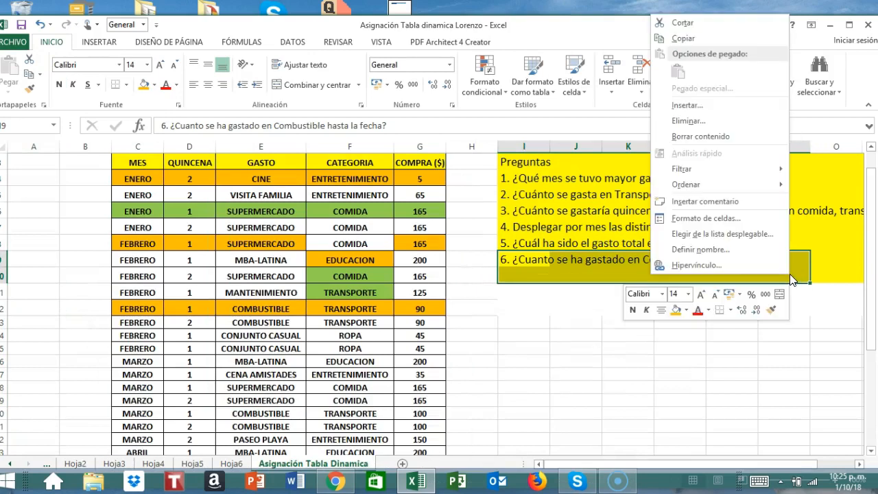
pyautogui.click(726, 40)
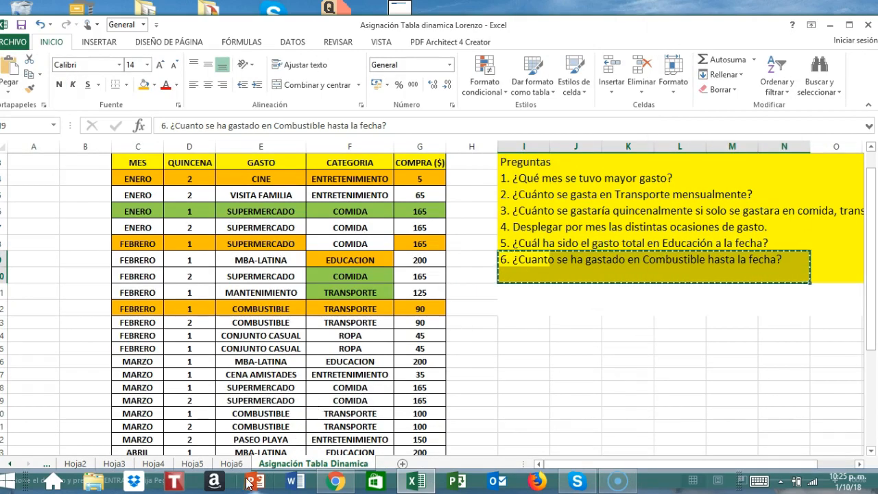
pyautogui.click(226, 464)
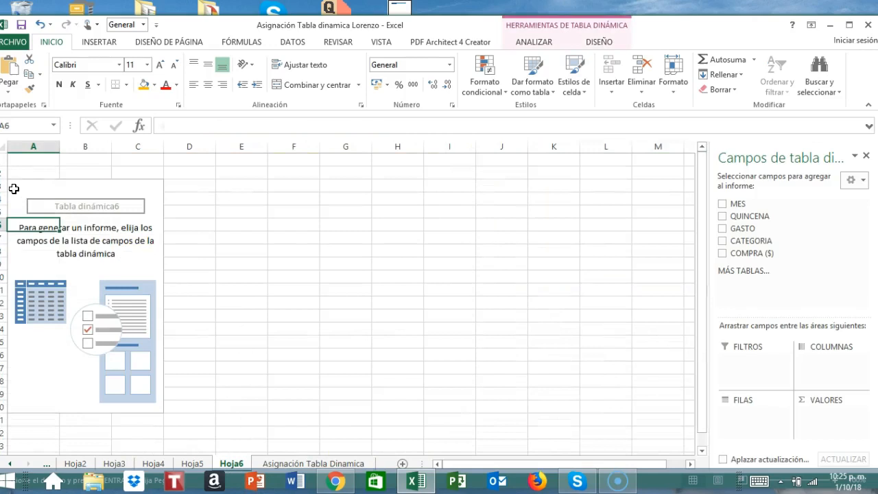
# Step: Try to paste the copied question at cell A2 of Hoja6
pyautogui.click(28, 171)
pyautogui.rightClick(29, 171)
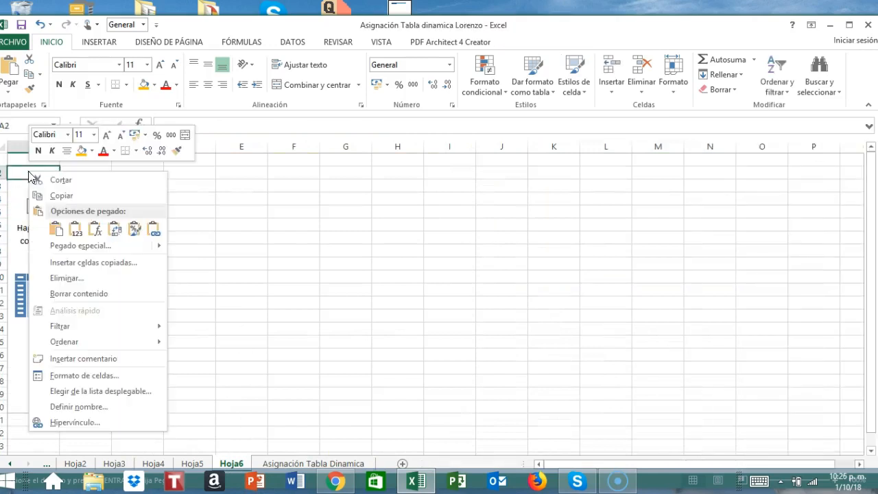
pyautogui.click(62, 230)
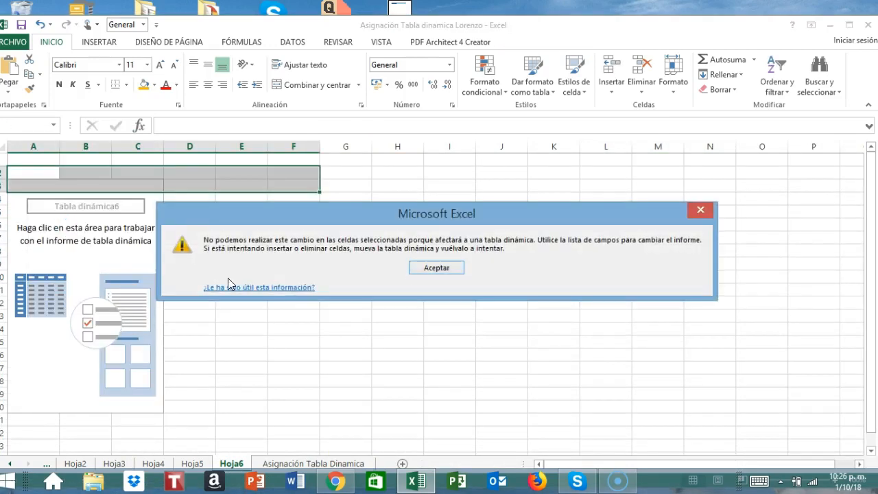
pyautogui.click(445, 270)
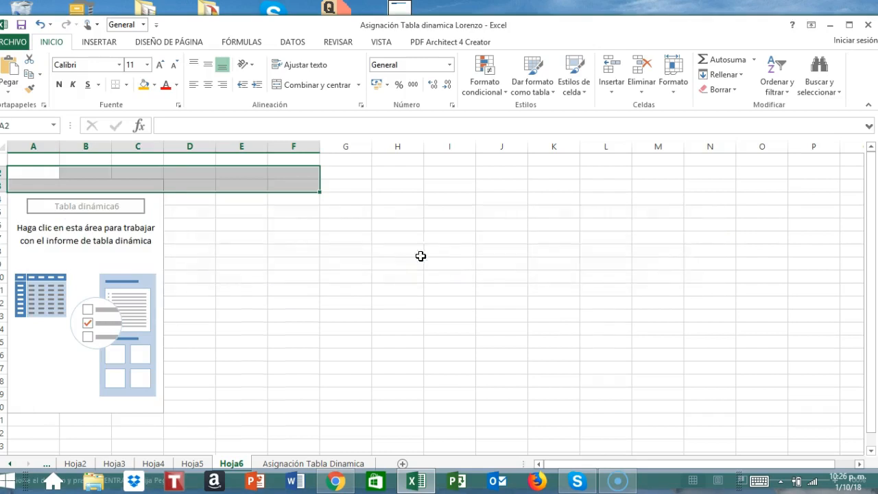
# Step: Paste the copied question 6 at cell A1 of Hoja6, above the empty pivot table
pyautogui.click(24, 159)
pyautogui.rightClick(25, 159)
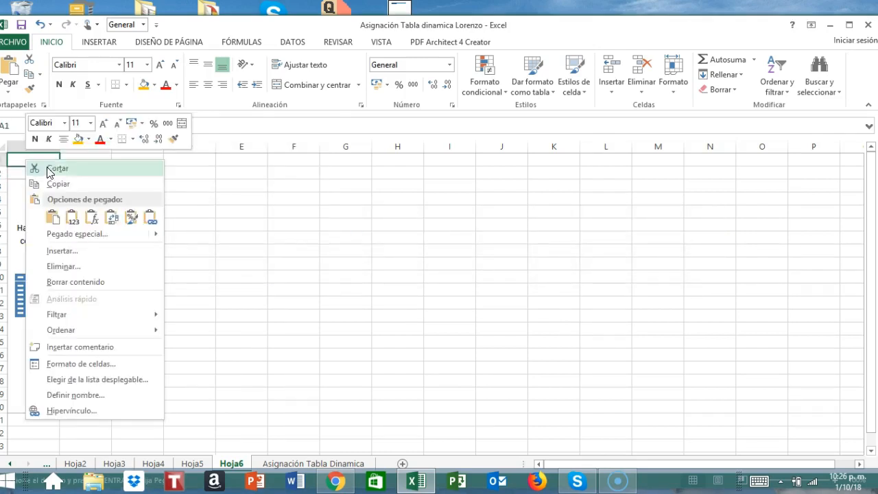
pyautogui.click(52, 218)
pyautogui.click(343, 282)
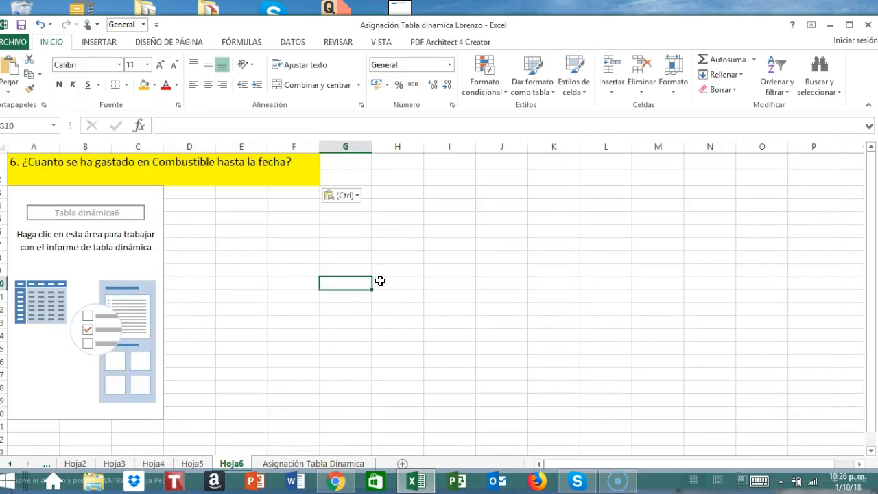
pyautogui.click(31, 203)
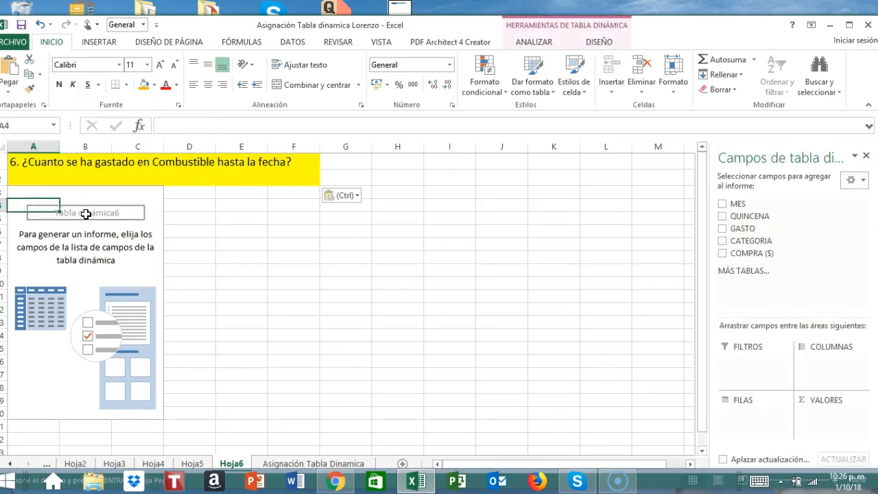
# Step: Highlight the two MARZO COMBUSTIBLE cells in the GASTO column of the Asignación Tabla Dinamica sheet with an orange fill
pyautogui.click(278, 463)
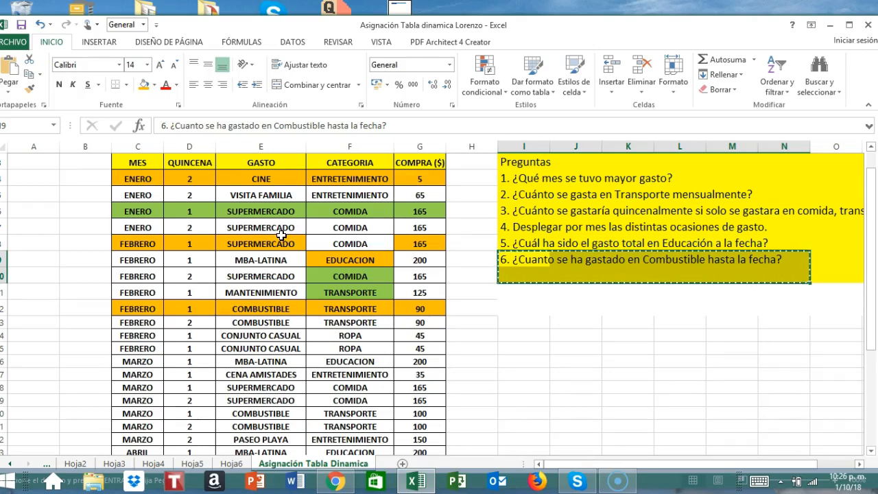
pyautogui.scroll(-2, 282, 235)
pyautogui.scroll(3, 281, 235)
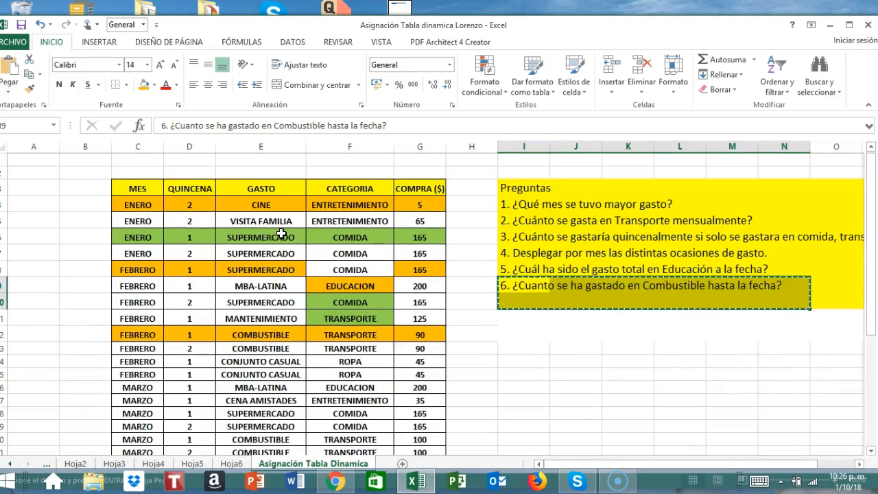
pyautogui.click(273, 187)
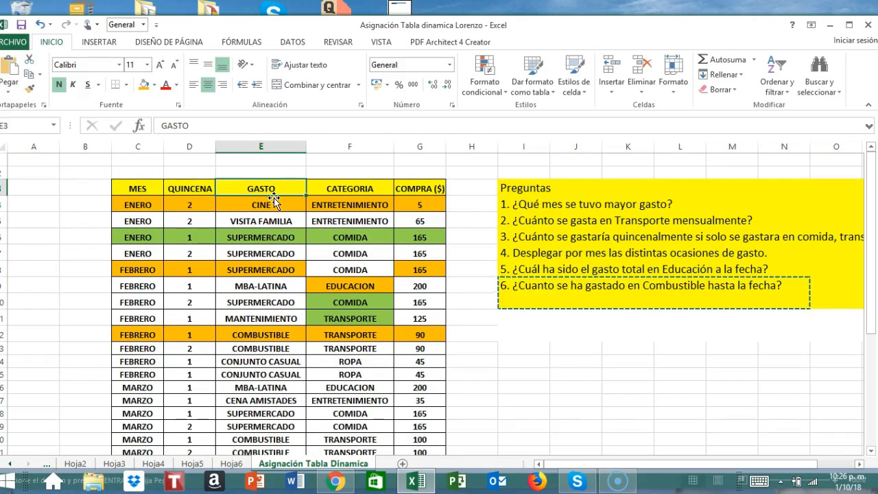
pyautogui.scroll(-2, 273, 198)
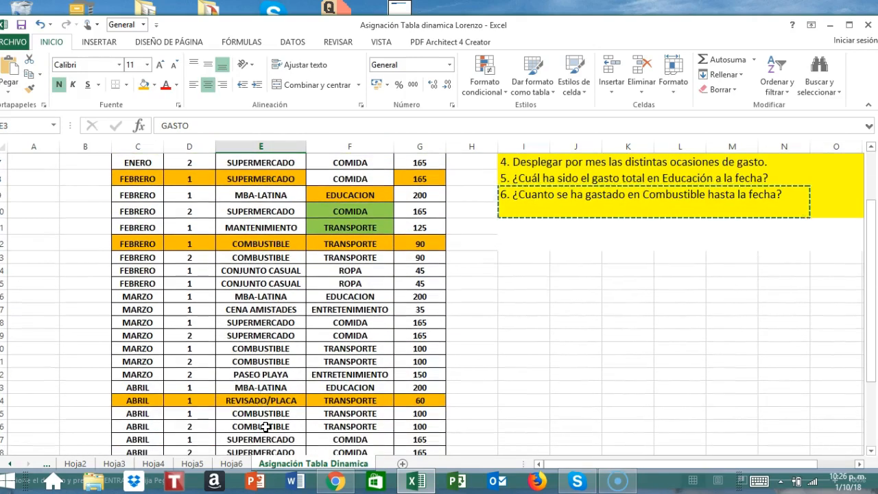
pyautogui.click(252, 414)
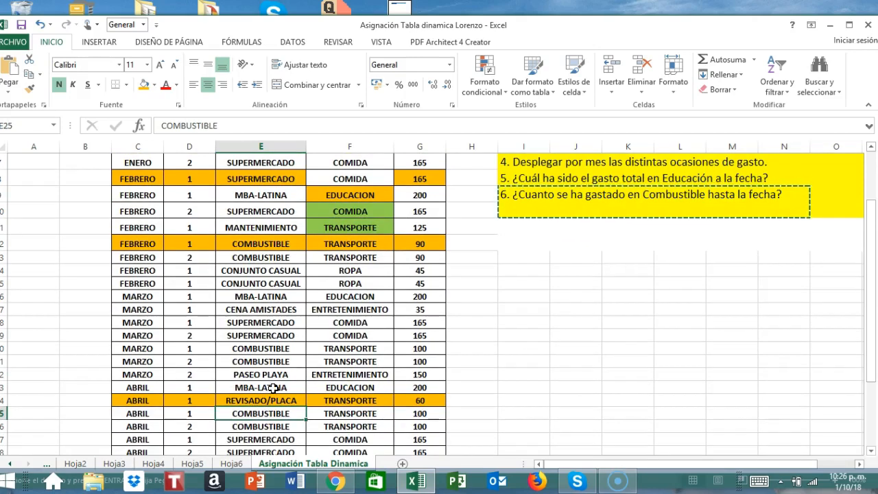
pyautogui.scroll(2, 273, 388)
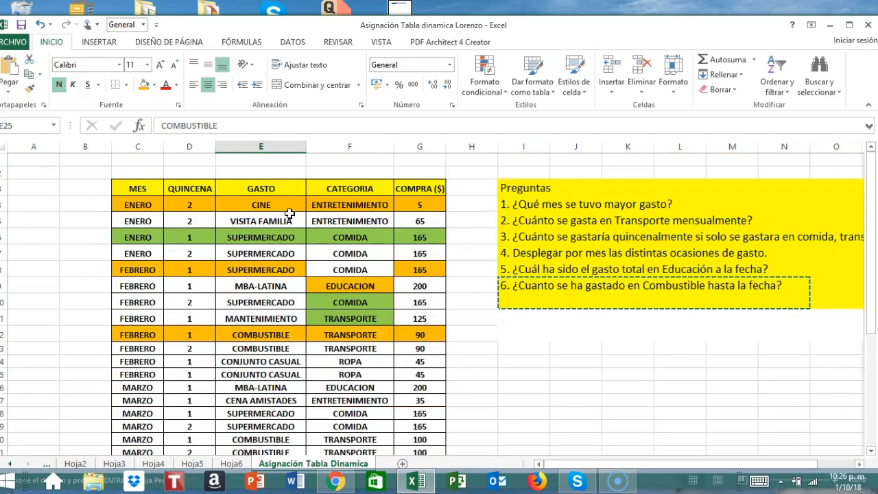
pyautogui.scroll(-1, 289, 213)
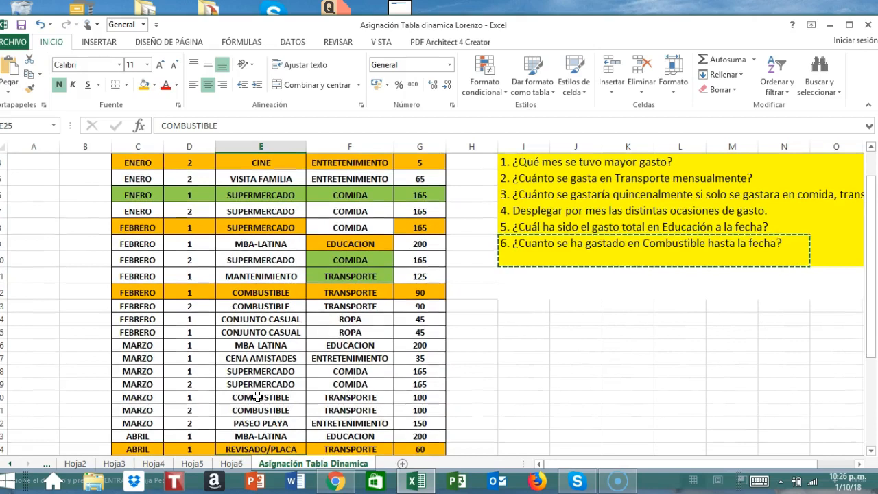
pyautogui.moveTo(257, 396); pyautogui.dragTo(258, 408)
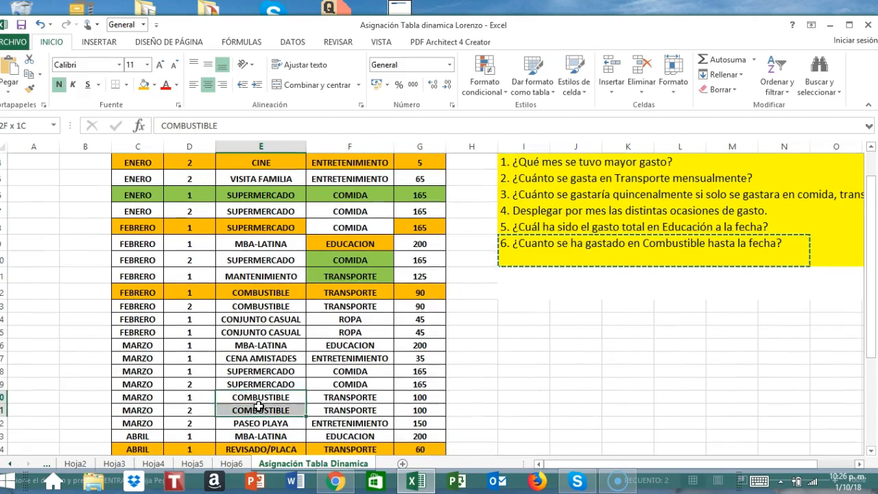
pyautogui.click(144, 85)
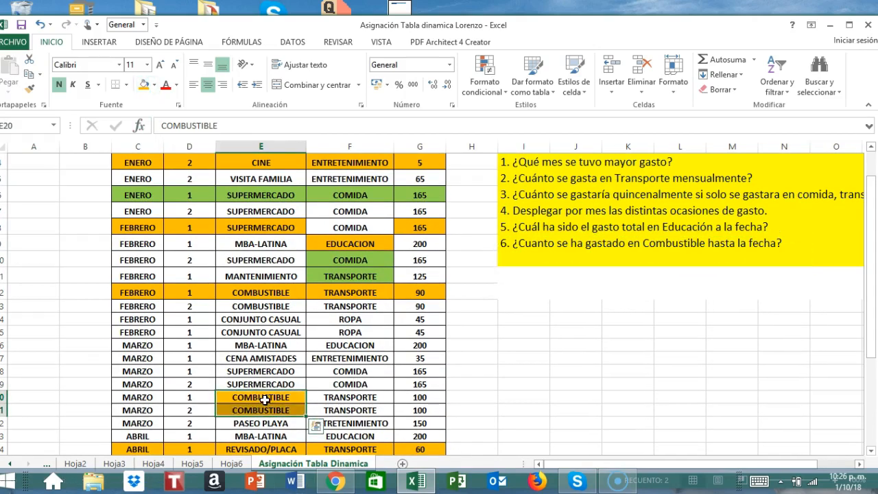
pyautogui.scroll(1, 290, 247)
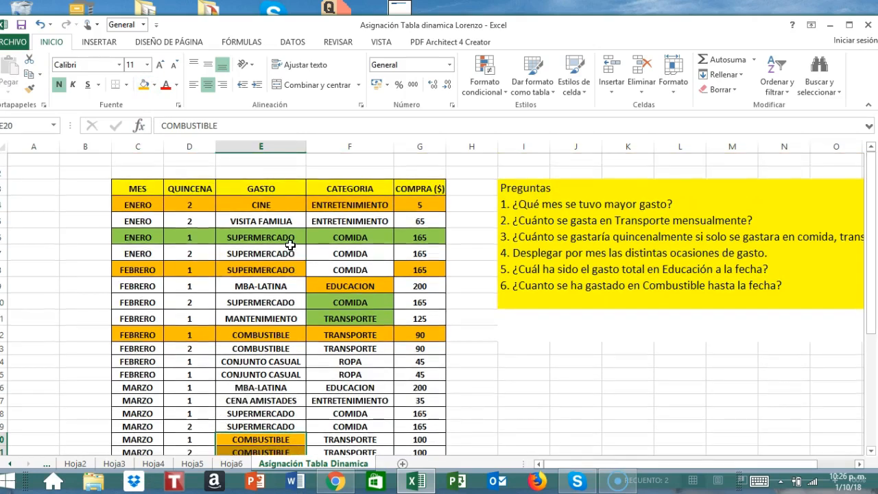
pyautogui.click(279, 189)
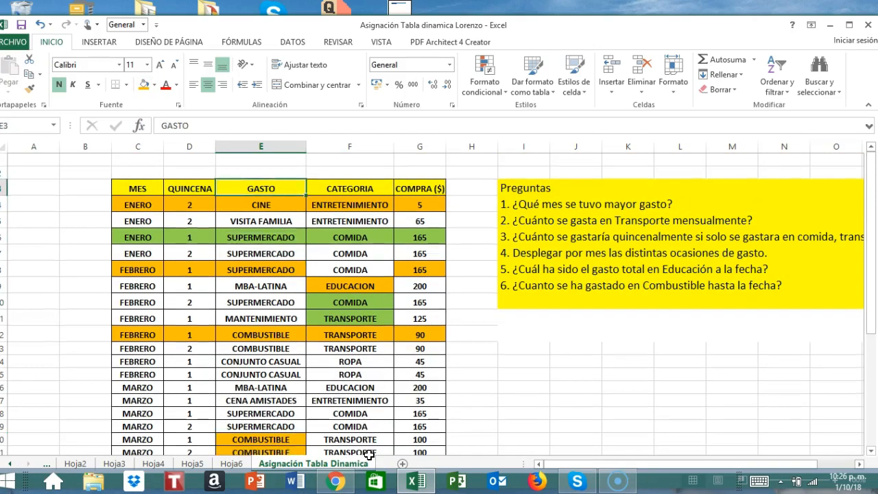
# Step: Build the Hoja6 pivot table with GASTO as the rows and the sum of COMPRA ($) as the values
pyautogui.click(231, 463)
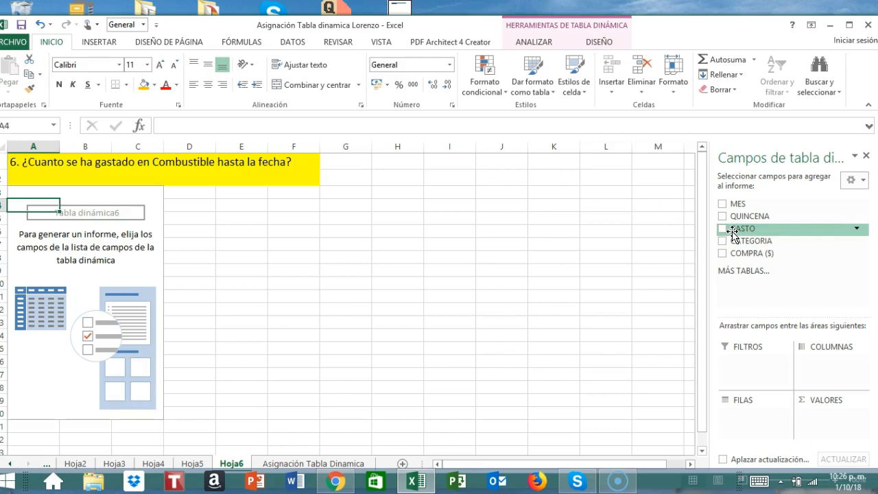
pyautogui.moveTo(732, 232); pyautogui.dragTo(747, 412)
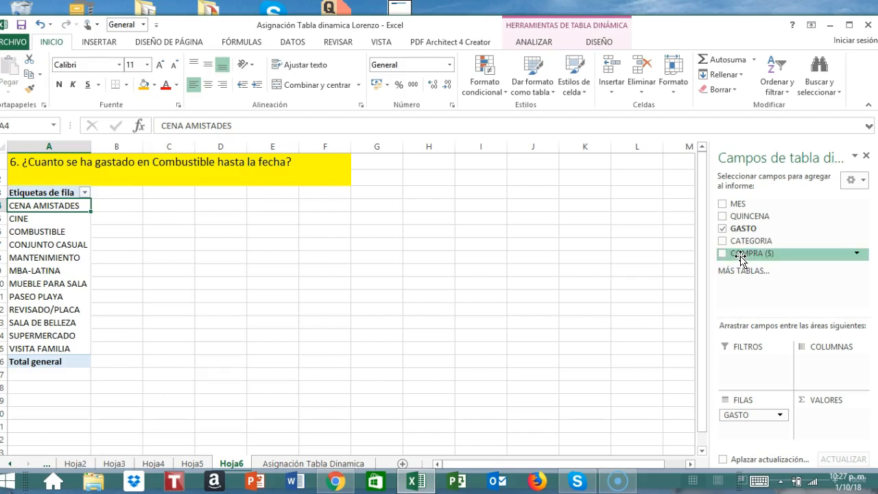
pyautogui.moveTo(741, 257); pyautogui.dragTo(812, 428)
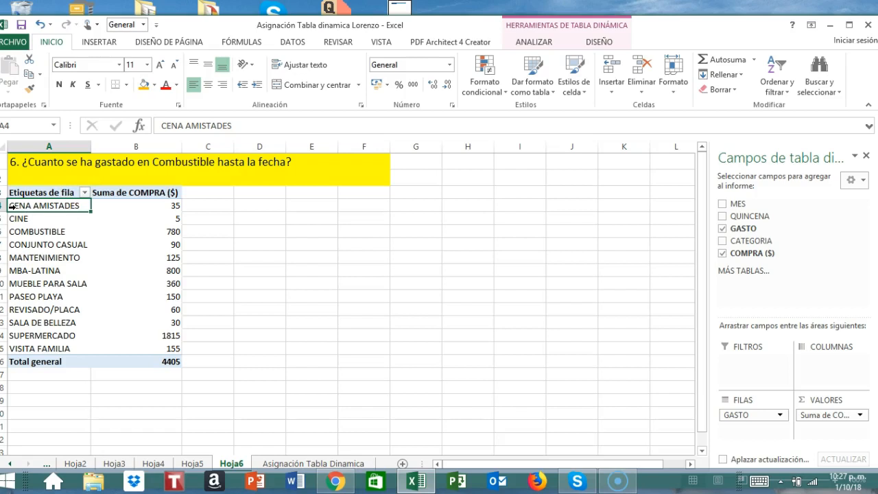
# Step: Center the contents of the whole Hoja6 pivot table, from its headers through the Total general row
pyautogui.moveTo(14, 192); pyautogui.dragTo(168, 365)
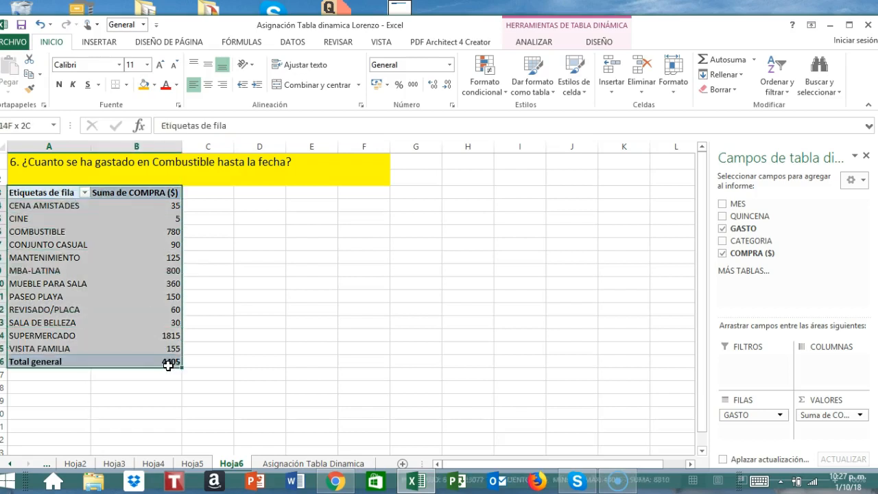
pyautogui.click(207, 84)
pyautogui.click(384, 348)
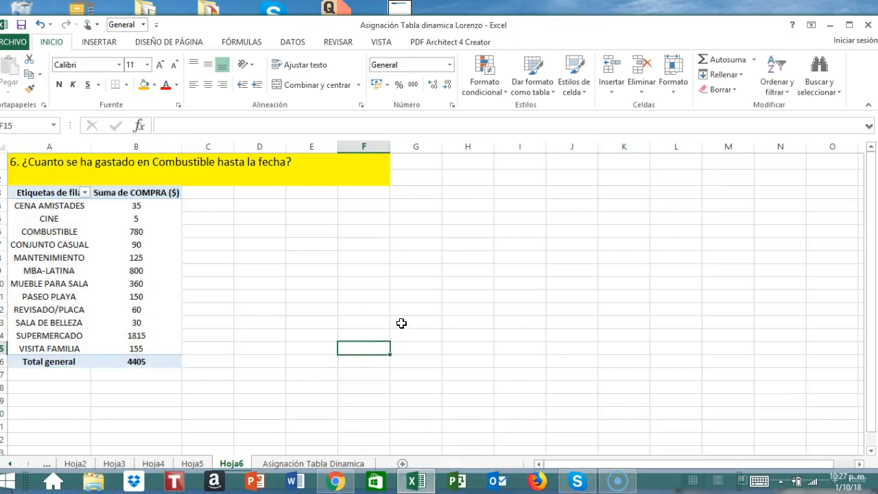
# Step: Dismiss the news notification covering the pivot table's field areas
pyautogui.click(38, 214)
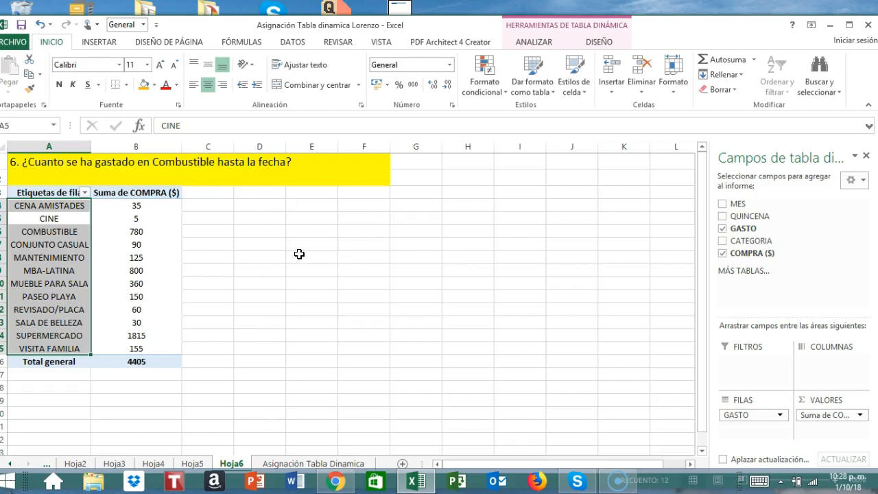
pyautogui.scroll(-1, 308, 253)
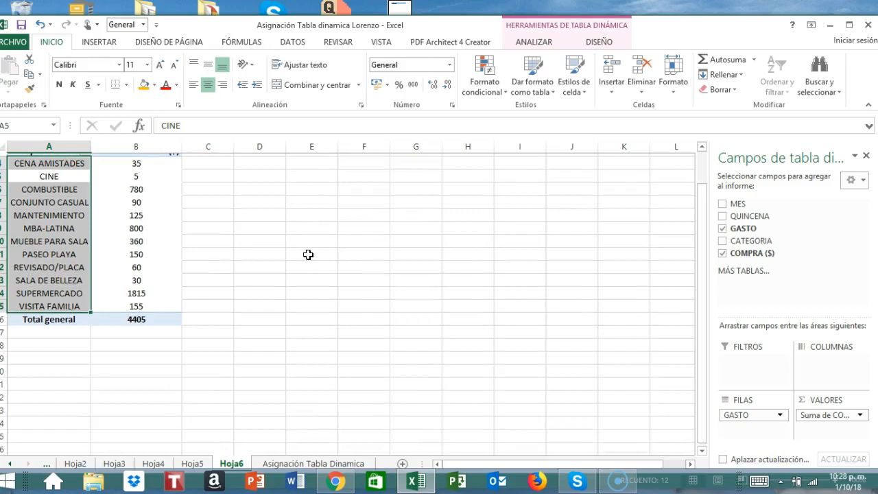
pyautogui.scroll(1, 323, 254)
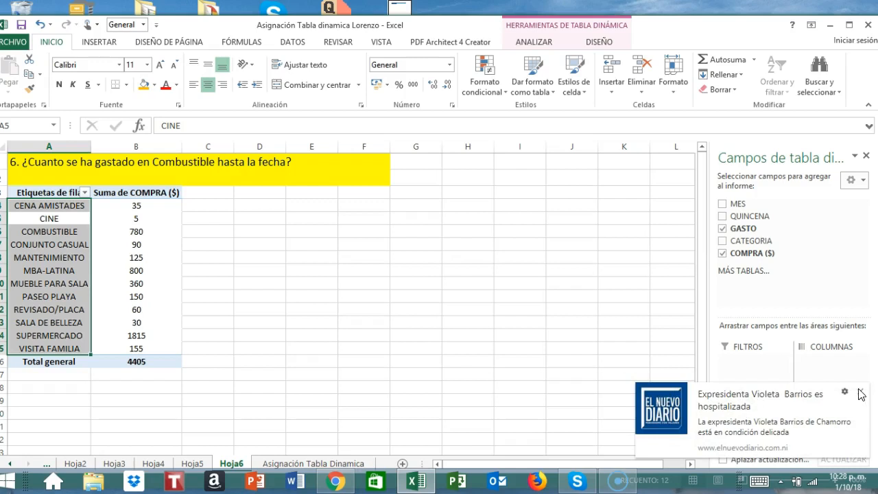
pyautogui.click(860, 394)
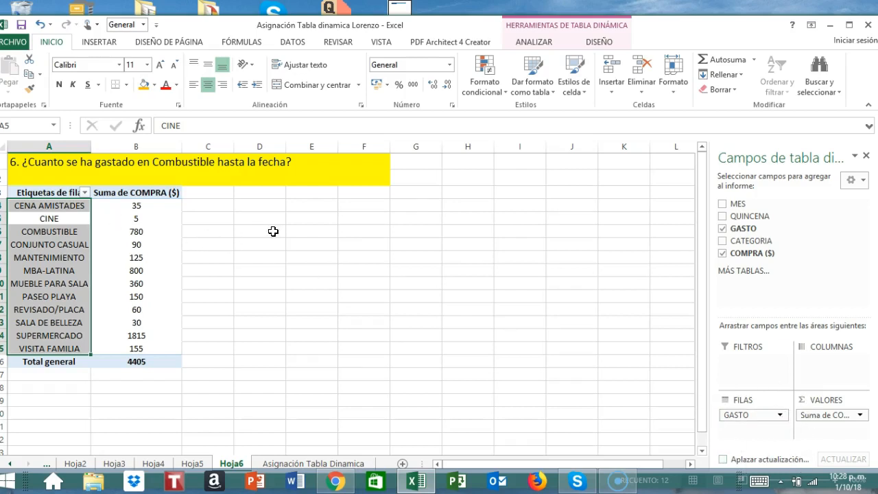
# Step: Filter the row labels of the Hoja6 pivot table to show only COMBUSTIBLE
pyautogui.click(85, 193)
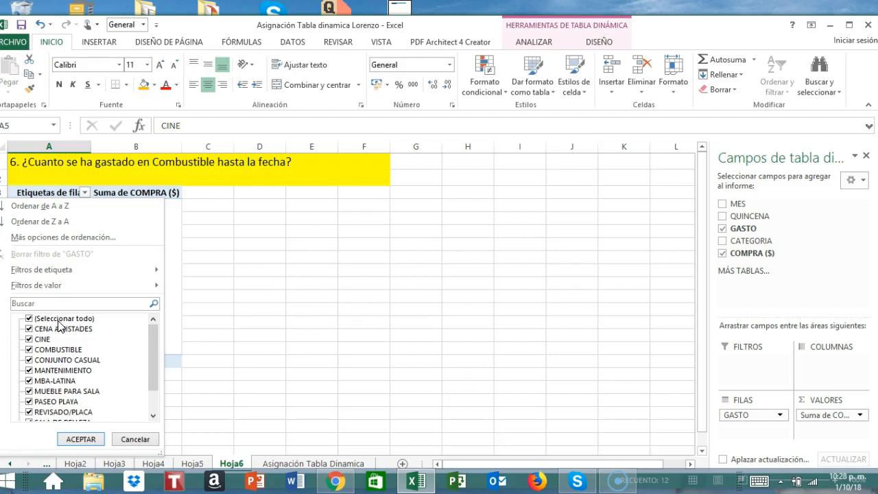
pyautogui.click(30, 319)
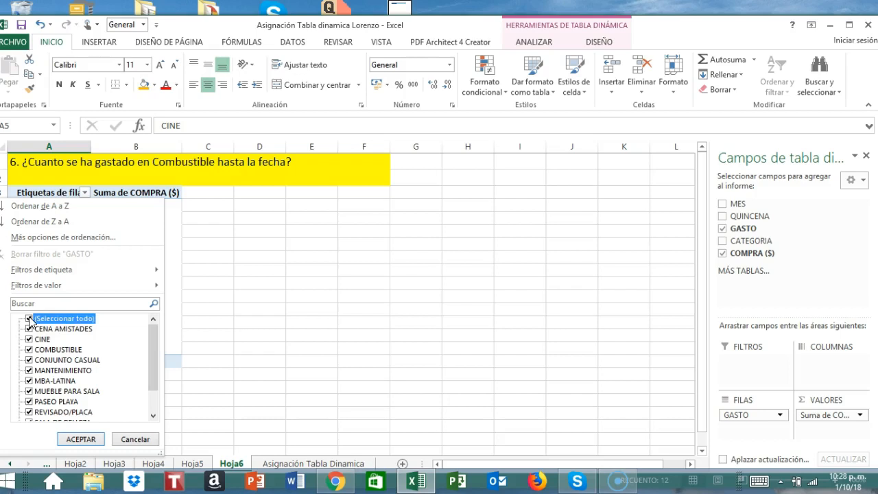
pyautogui.click(30, 319)
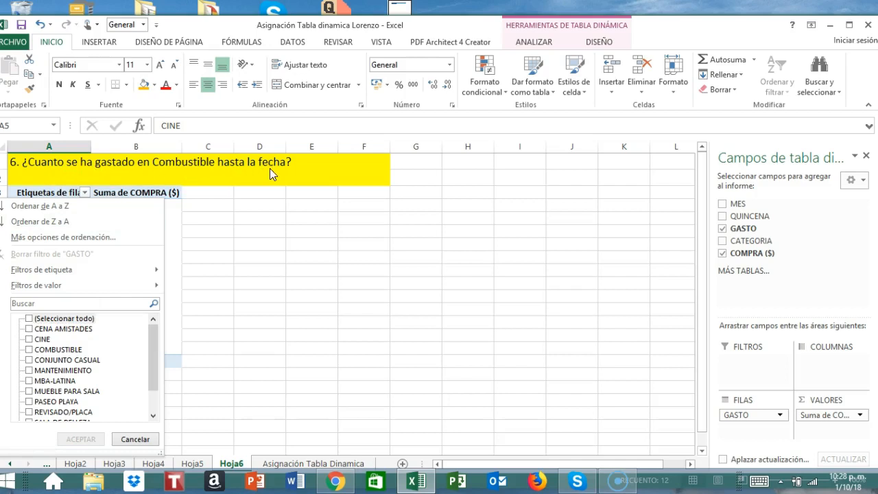
pyautogui.click(30, 351)
pyautogui.click(80, 440)
pyautogui.click(81, 439)
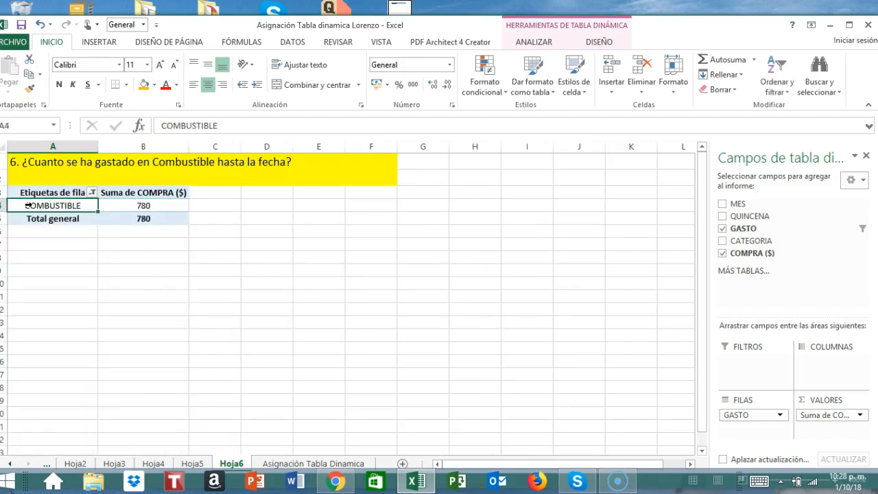
pyautogui.click(143, 206)
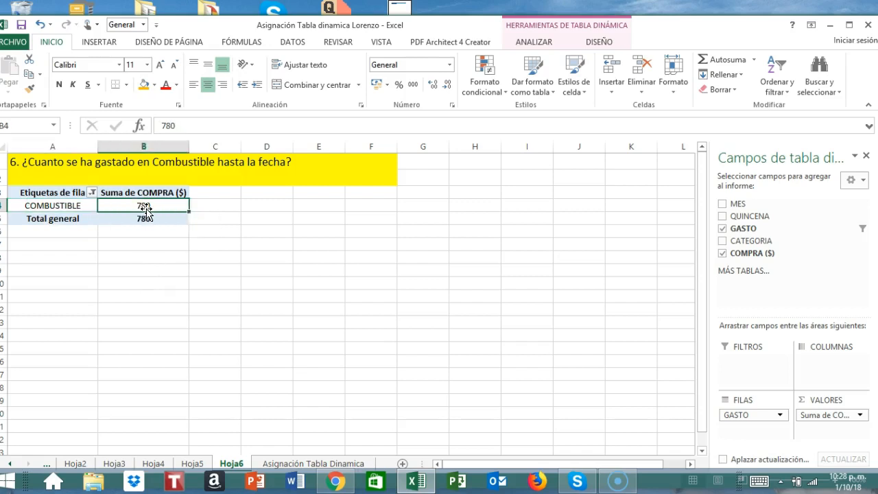